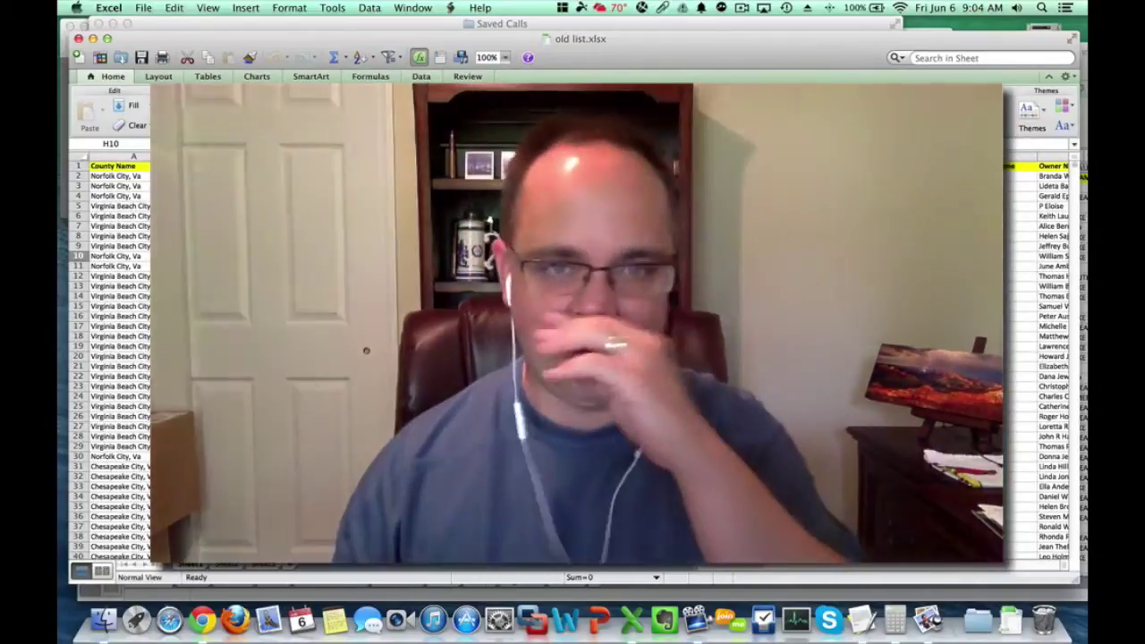
Search Excel's Help Center for 'vlookup'
click(528, 58)
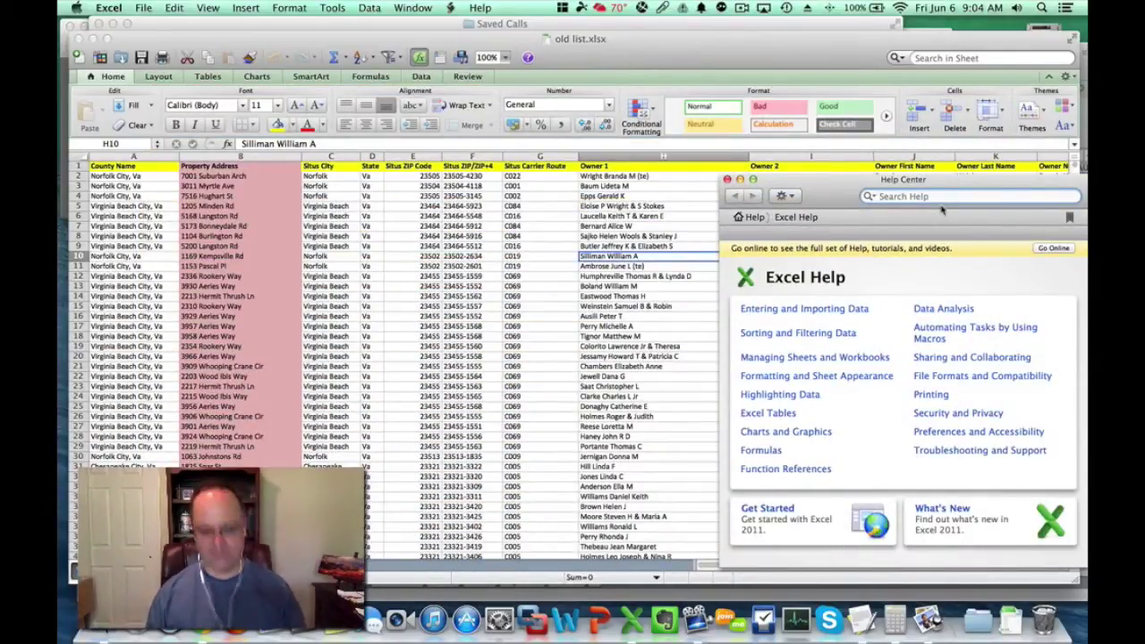
text(vlook)
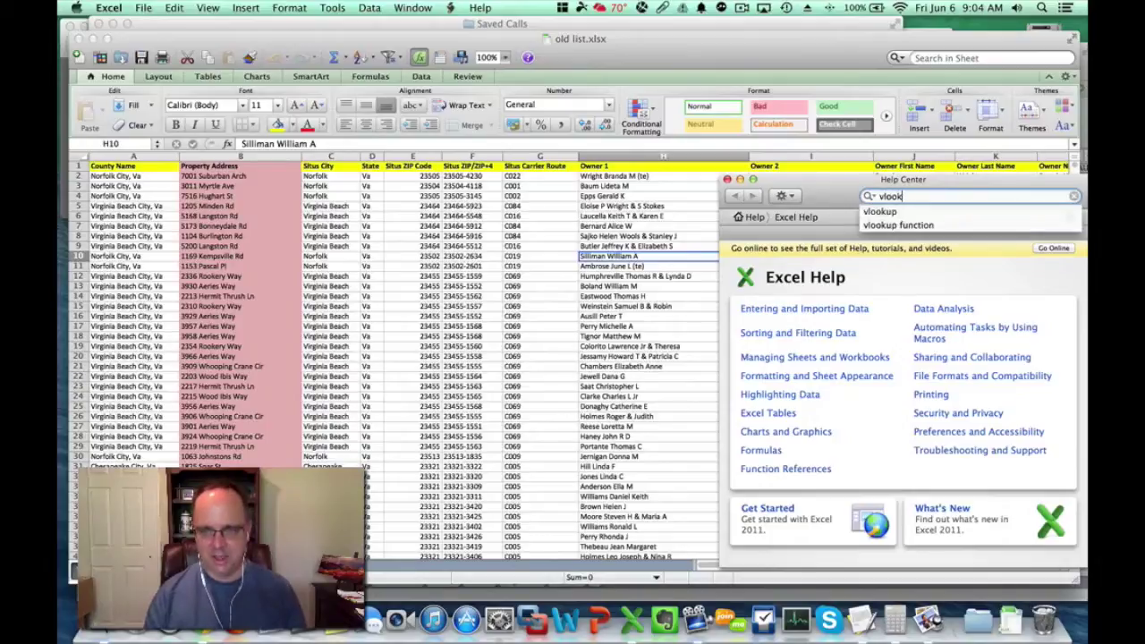
text(up)
key(Return)
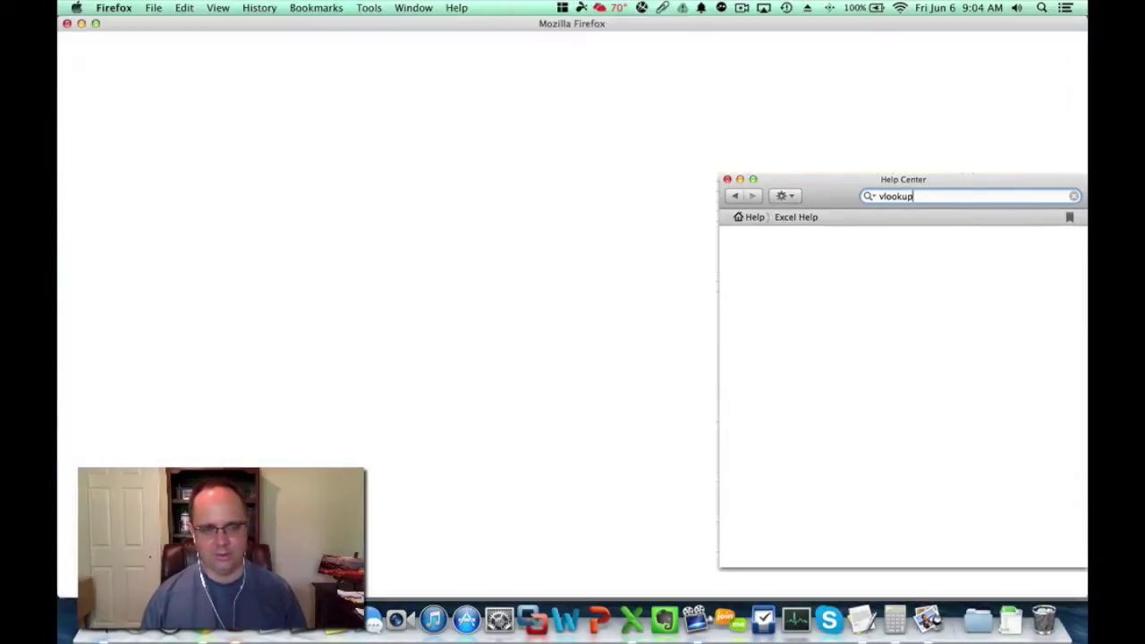
Load the youtube.com home page in Firefox
click(240, 64)
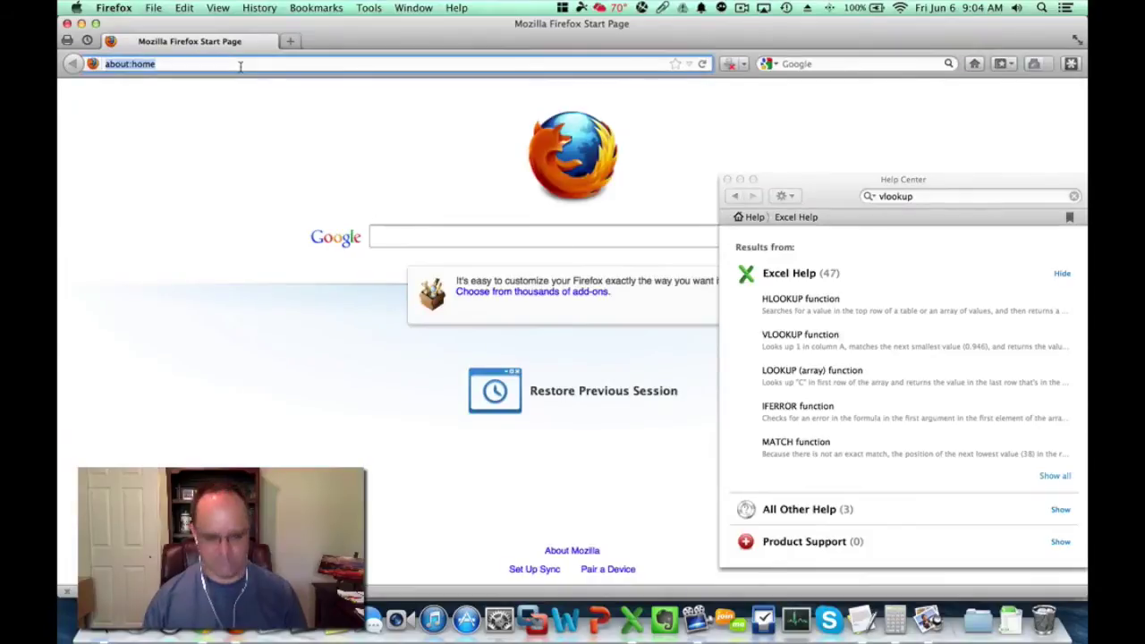
text(youtube)
key(Return)
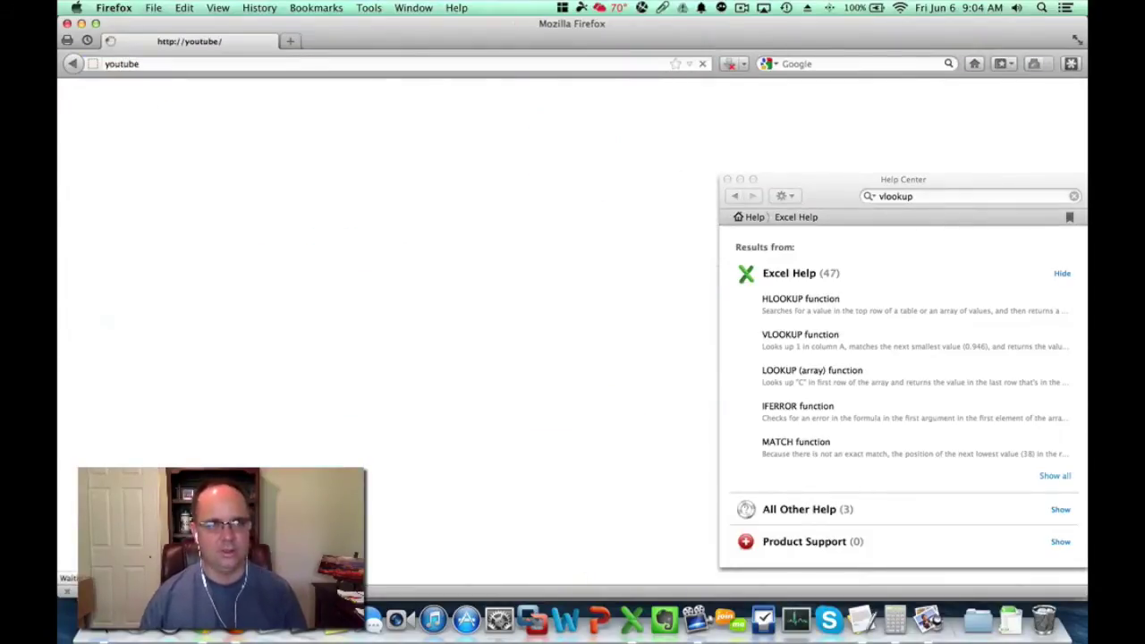
click(181, 66)
text(youtube.com)
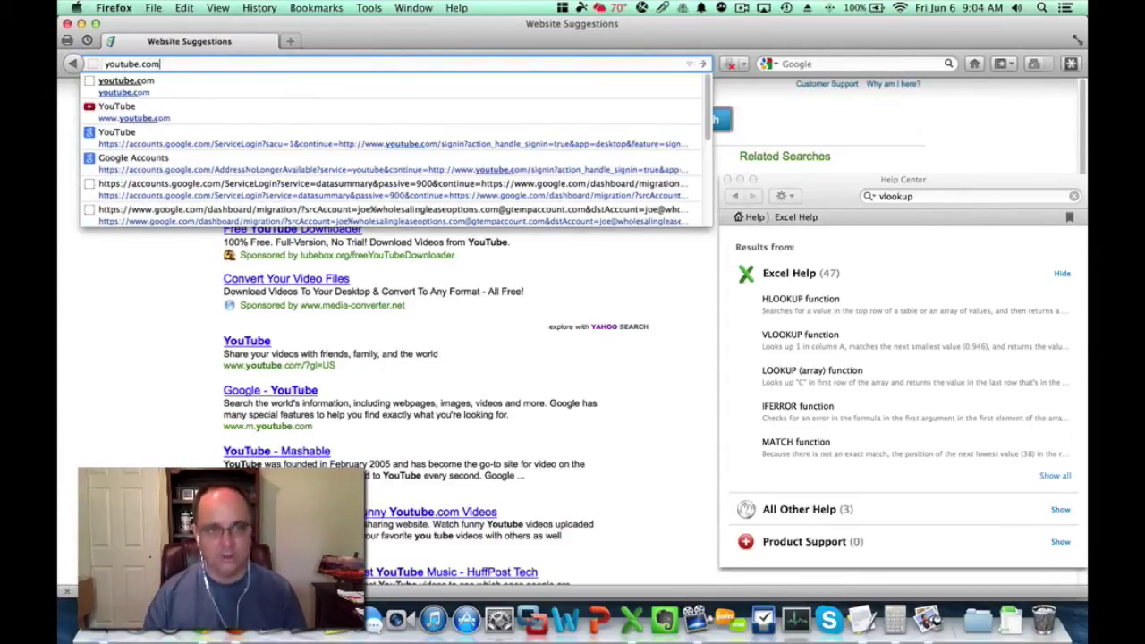
key(Return)
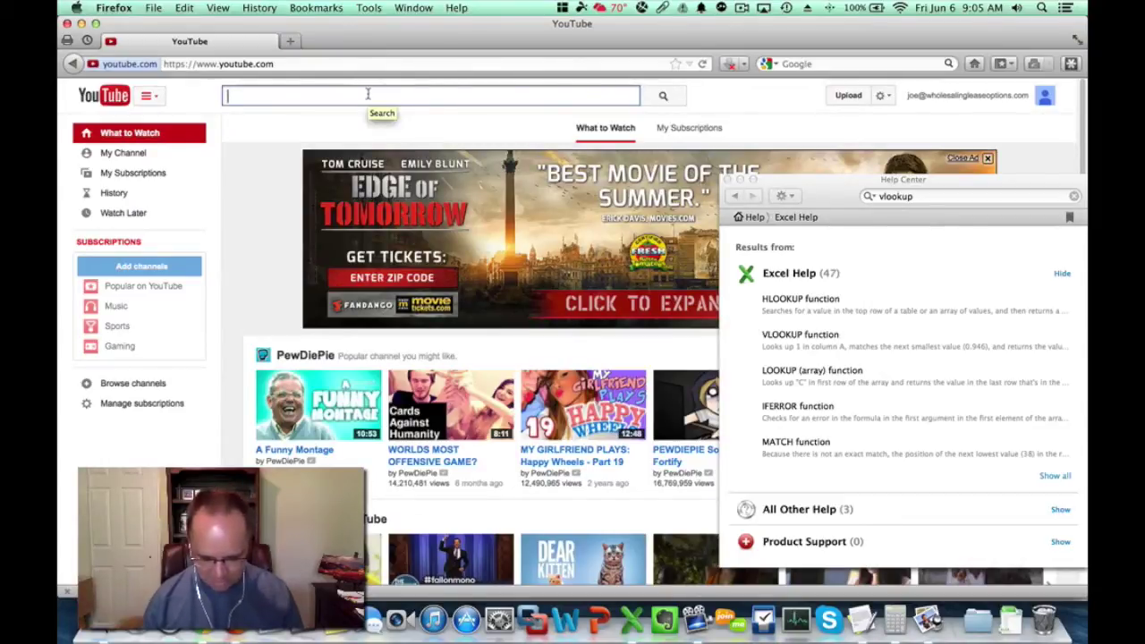
Search YouTube for 'vlookup excel tutorial' using the suggestion list
text(vlook)
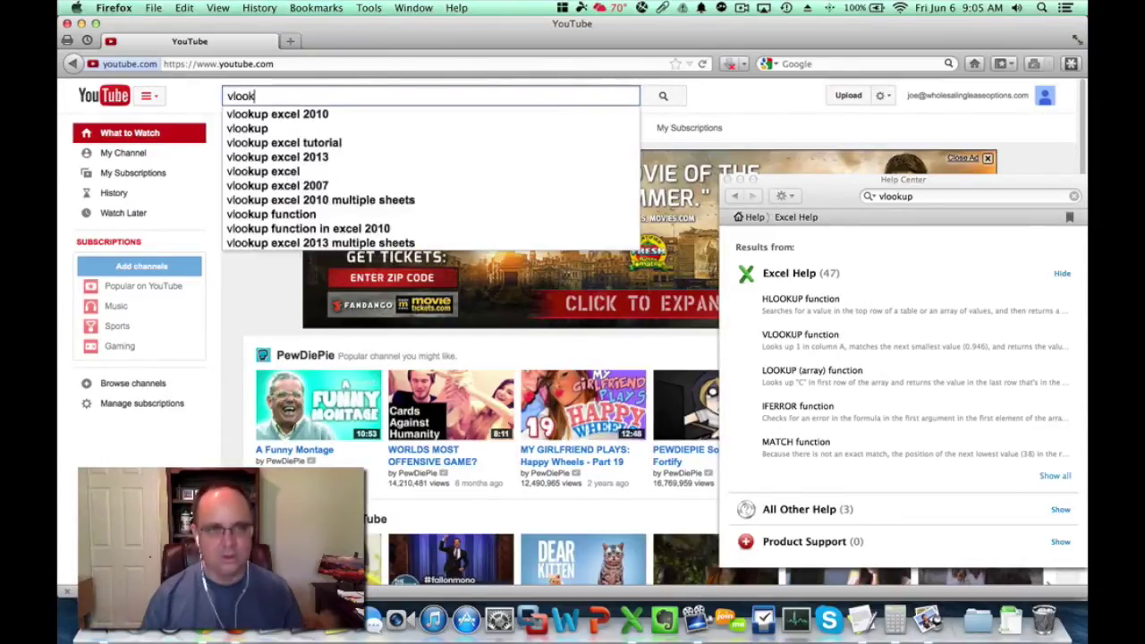
text(up)
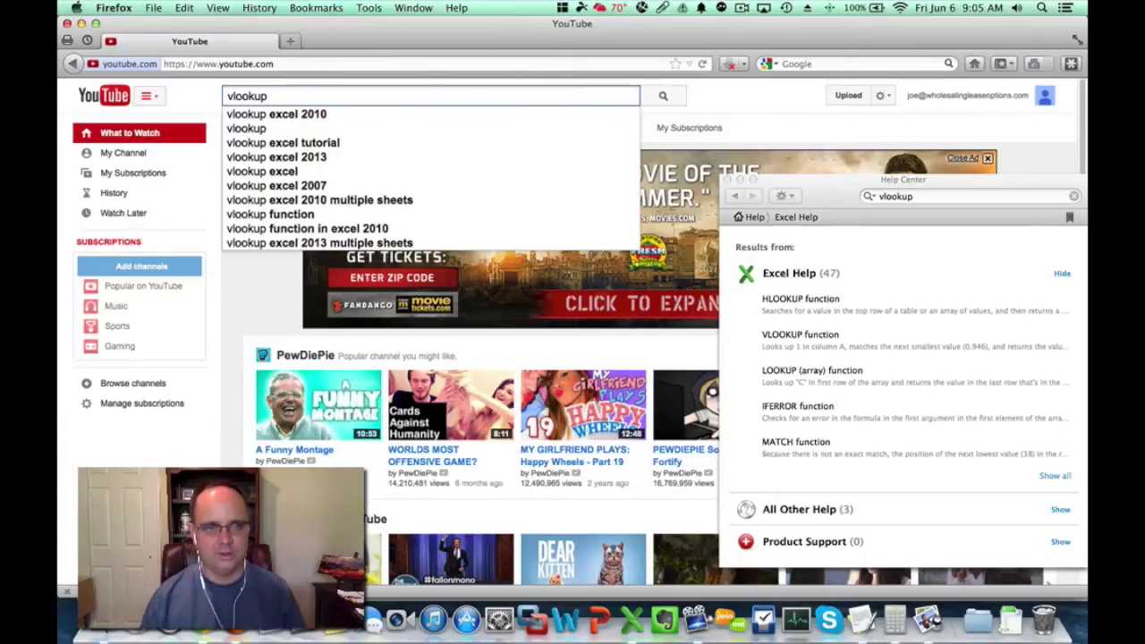
key(Down)
key(Down)
key(Down)
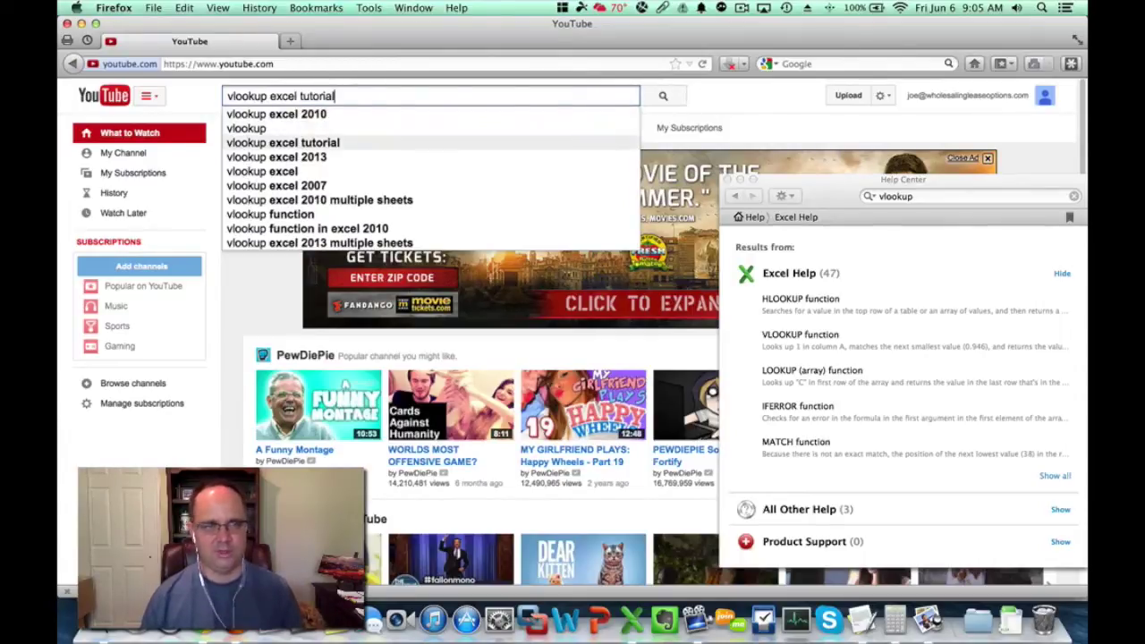
key(Return)
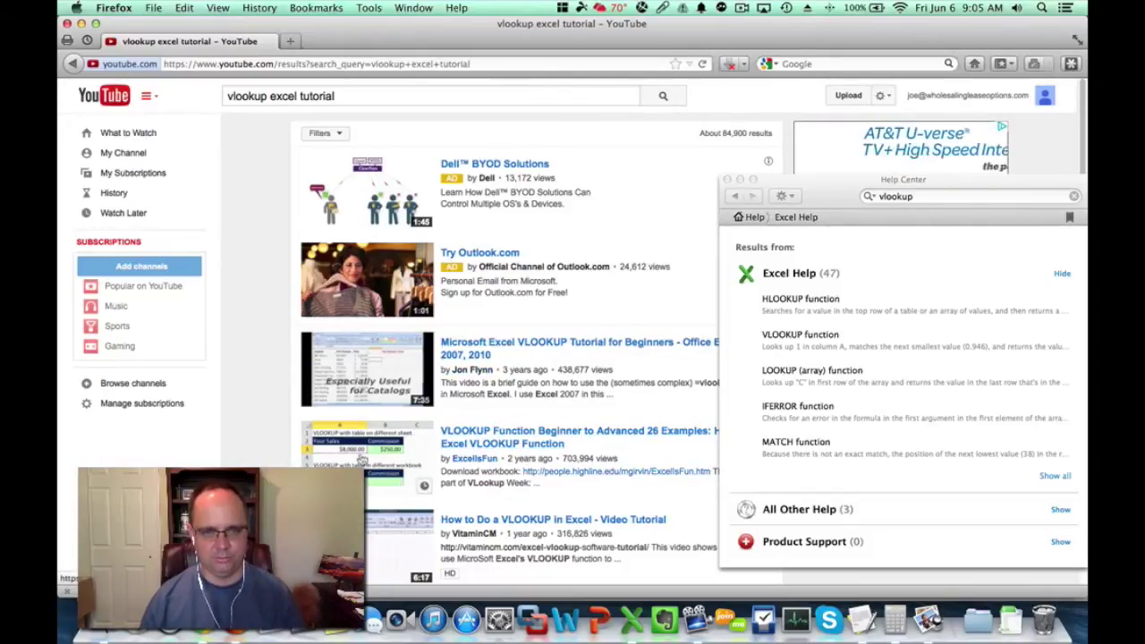
Open the HLOOKUP function article from the Help Center results
scroll(550, 452, down, 2)
click(549, 458)
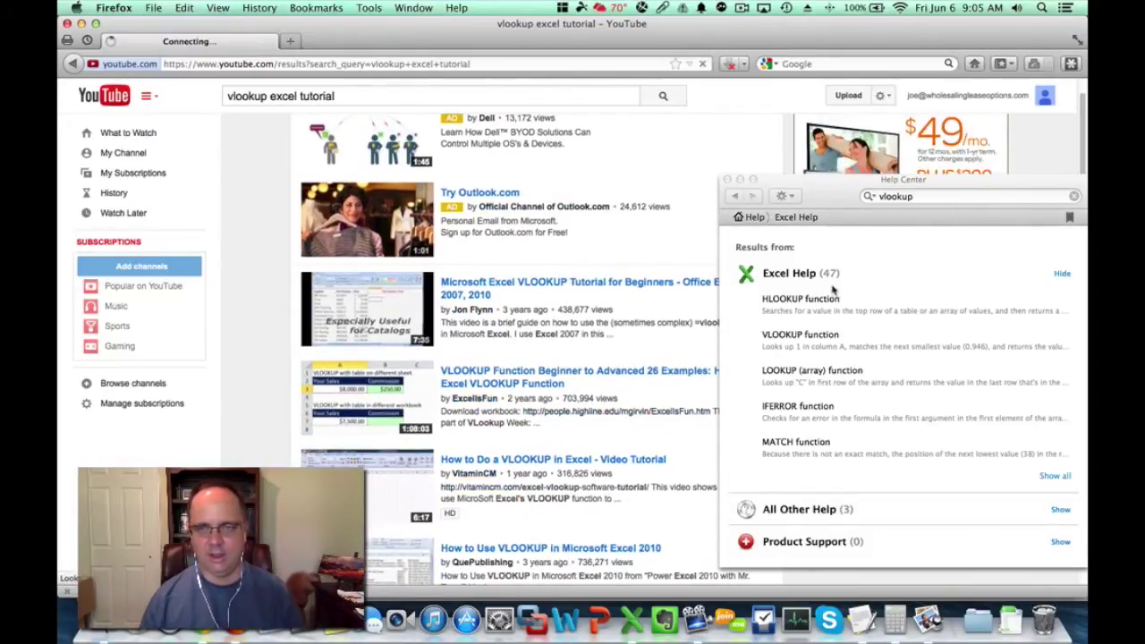
click(844, 301)
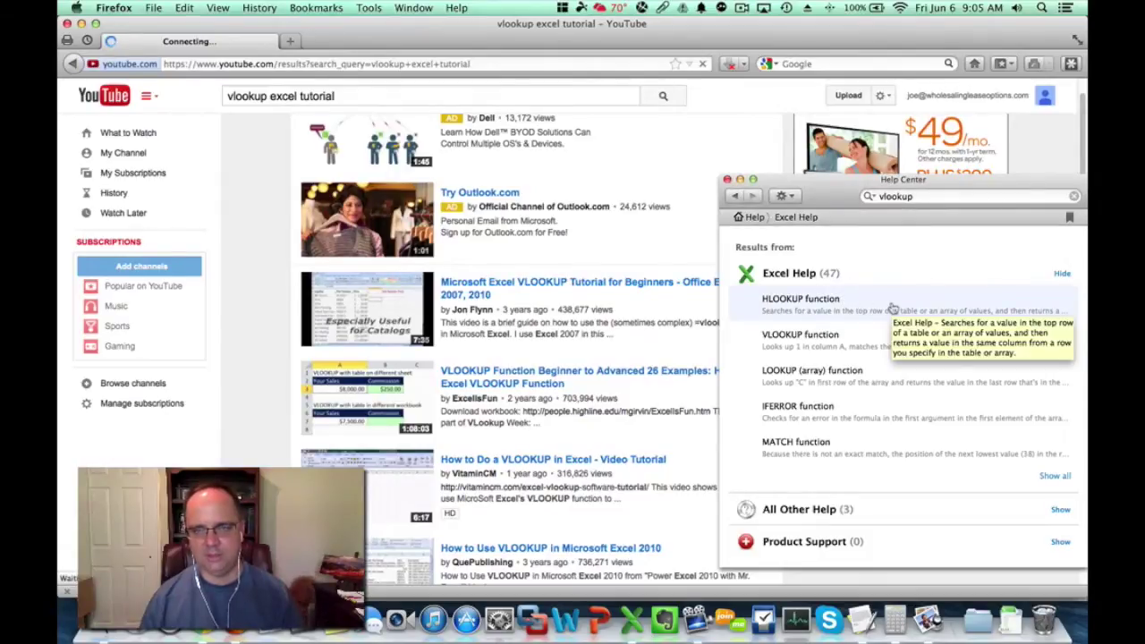
click(822, 299)
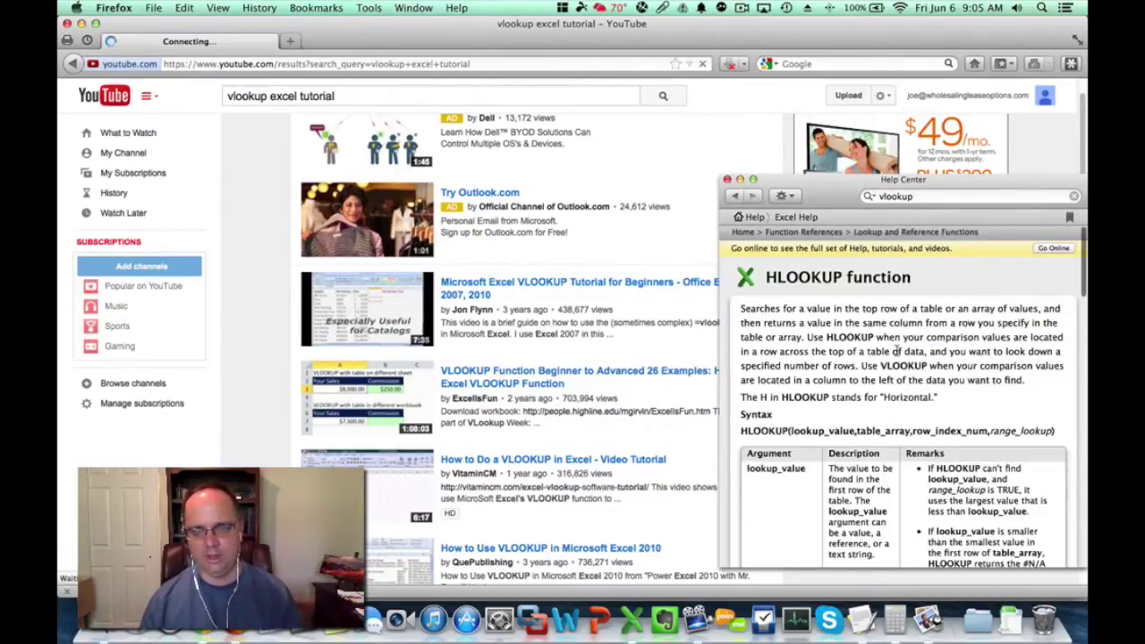
scroll(896, 352, down, 5)
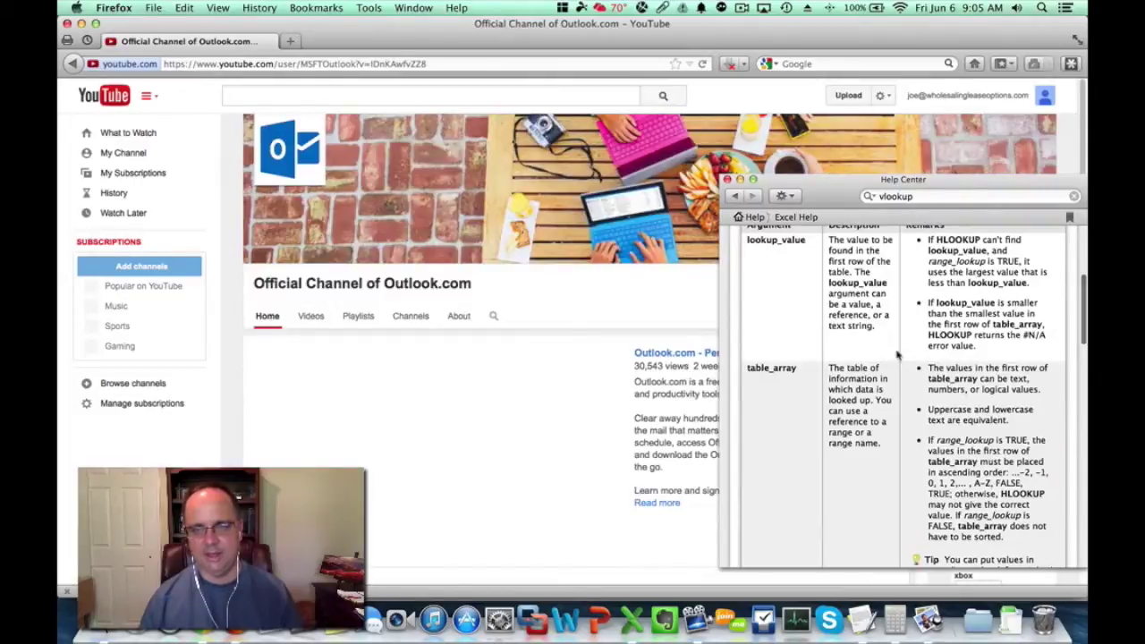
scroll(898, 355, down, 6)
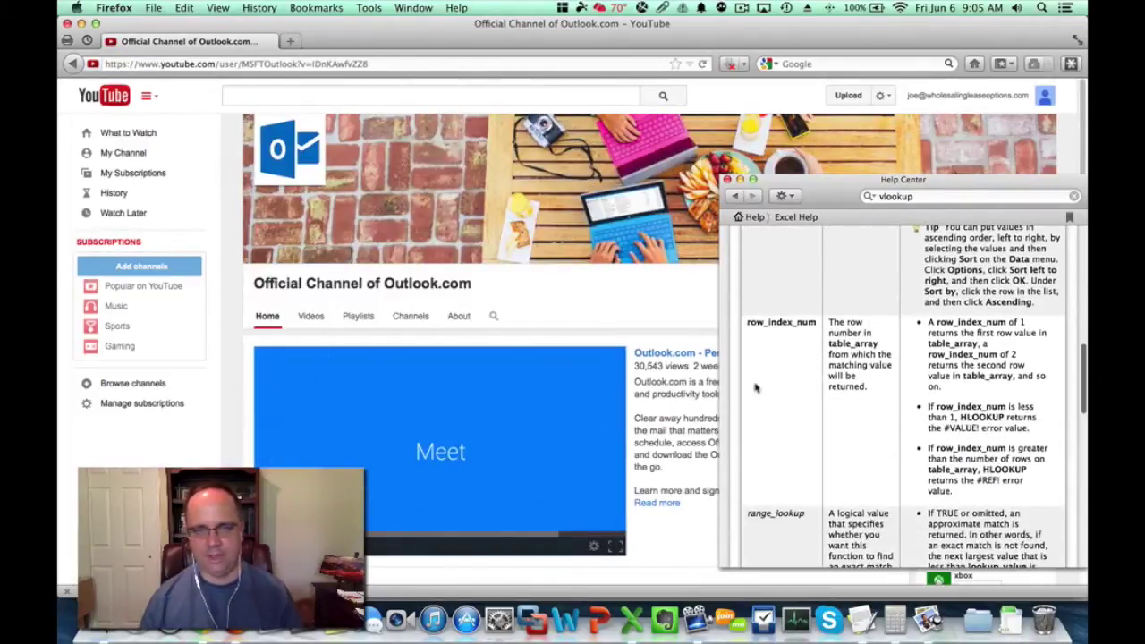
Read through the rest of the HLOOKUP article, then close the Help Center
click(297, 595)
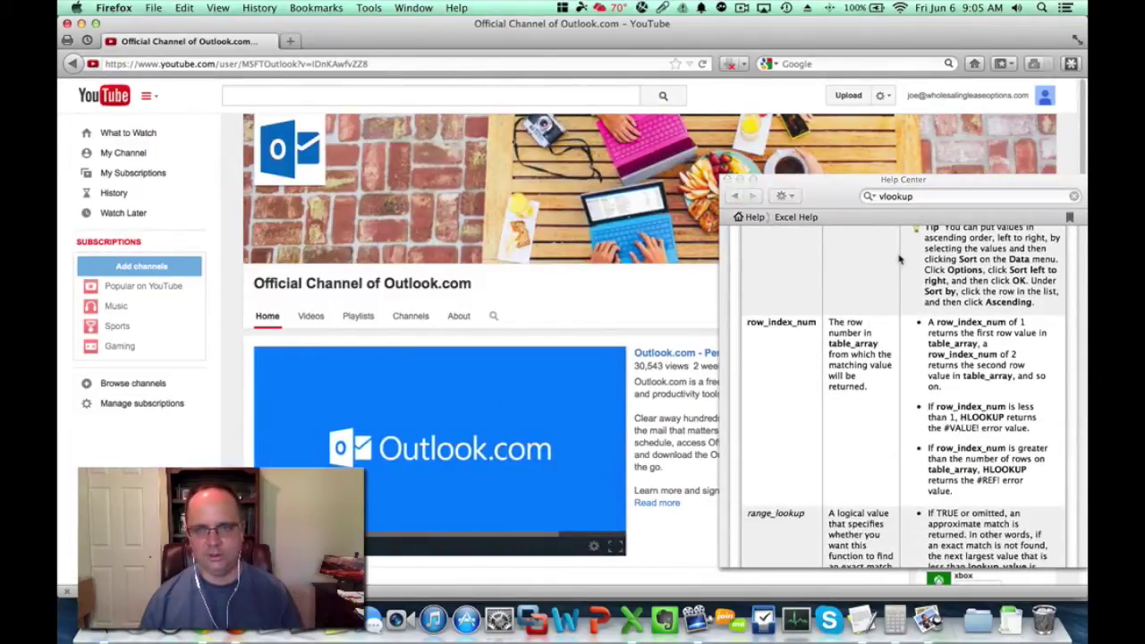
scroll(904, 307, down, 15)
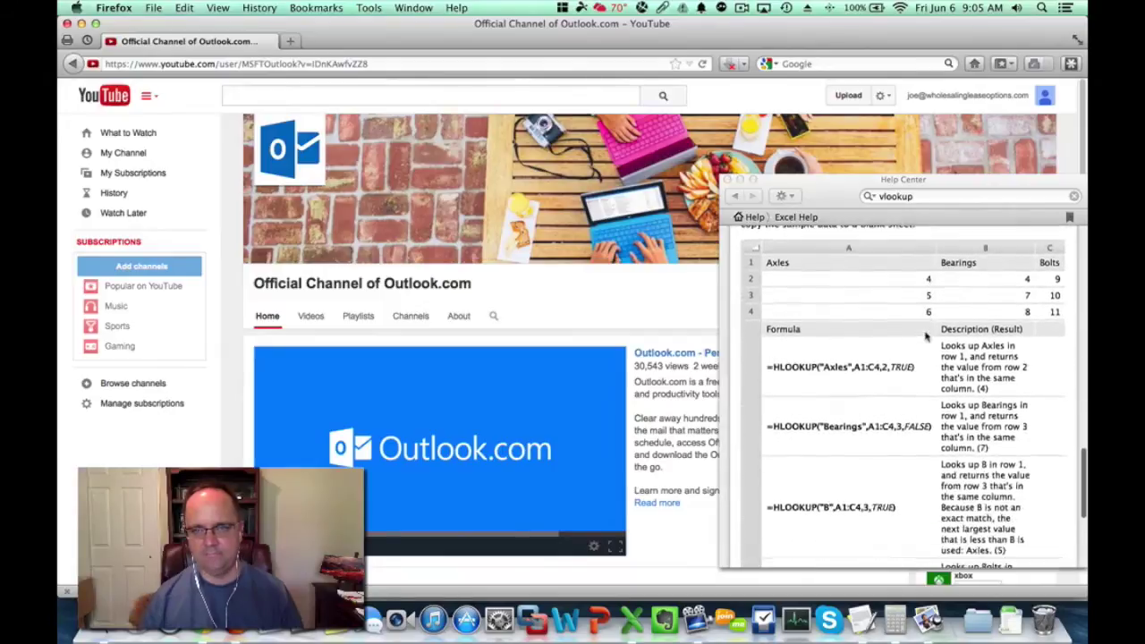
scroll(926, 337, down, 3)
scroll(926, 337, up, 20)
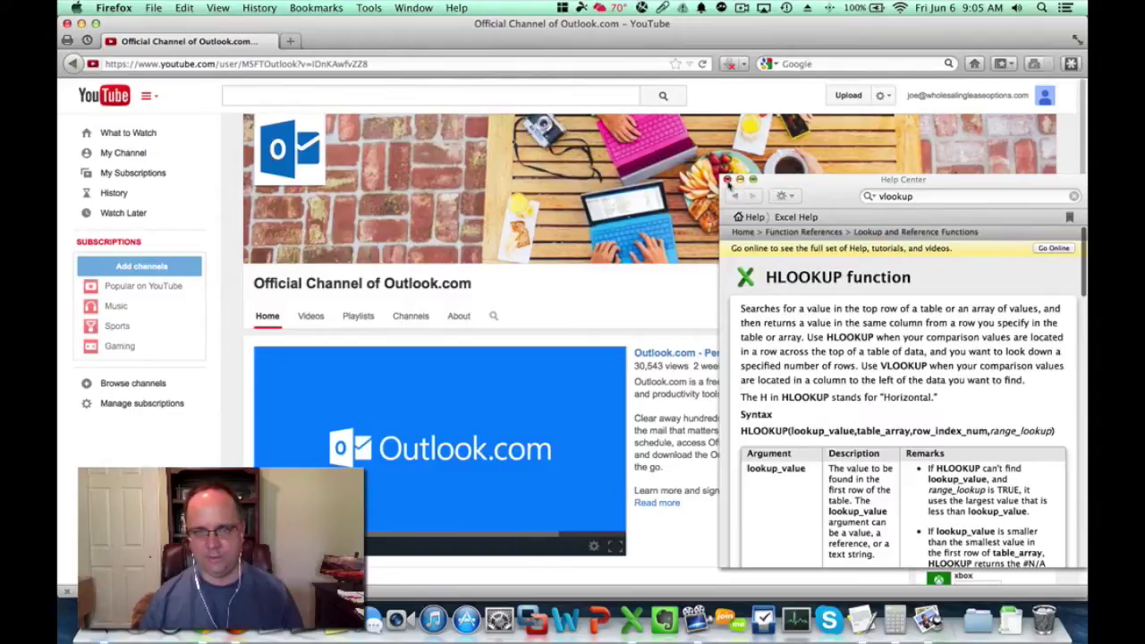
click(727, 180)
scroll(657, 326, down, 5)
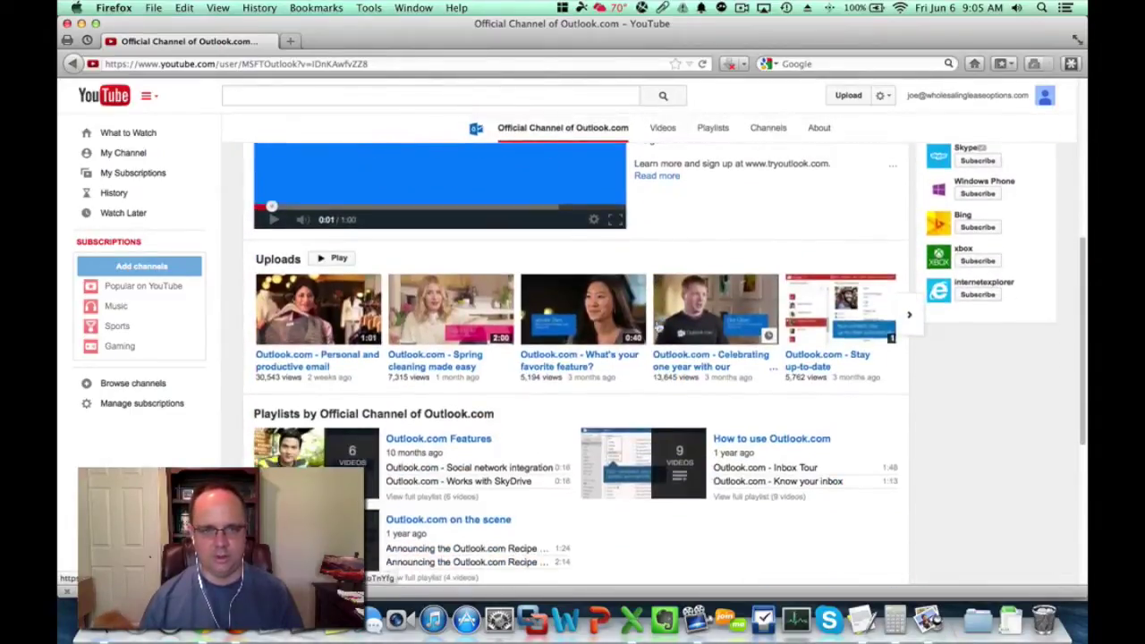
Open 'Microsoft Excel VLOOKUP Tutorial for Beginners' from the results, then return to Excel
scroll(653, 326, up, 5)
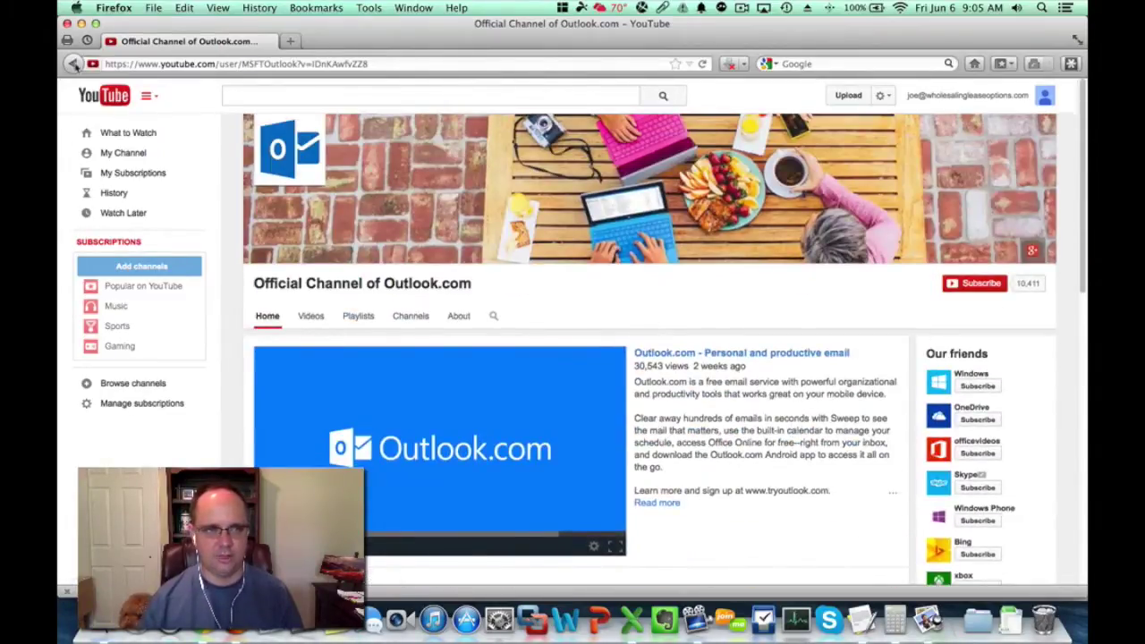
click(74, 65)
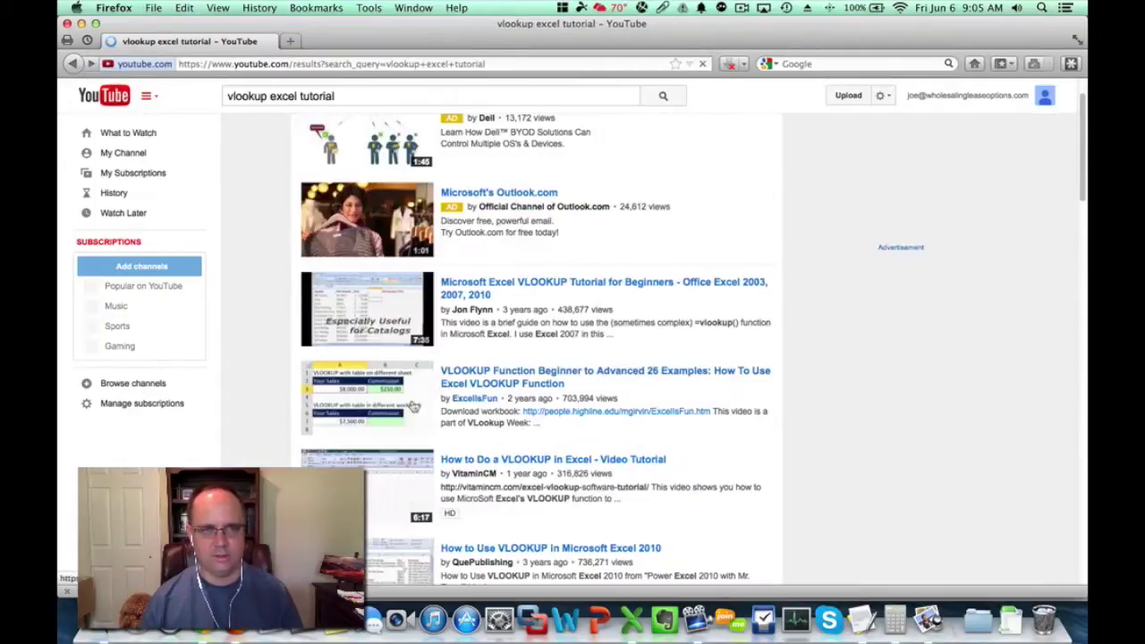
click(477, 294)
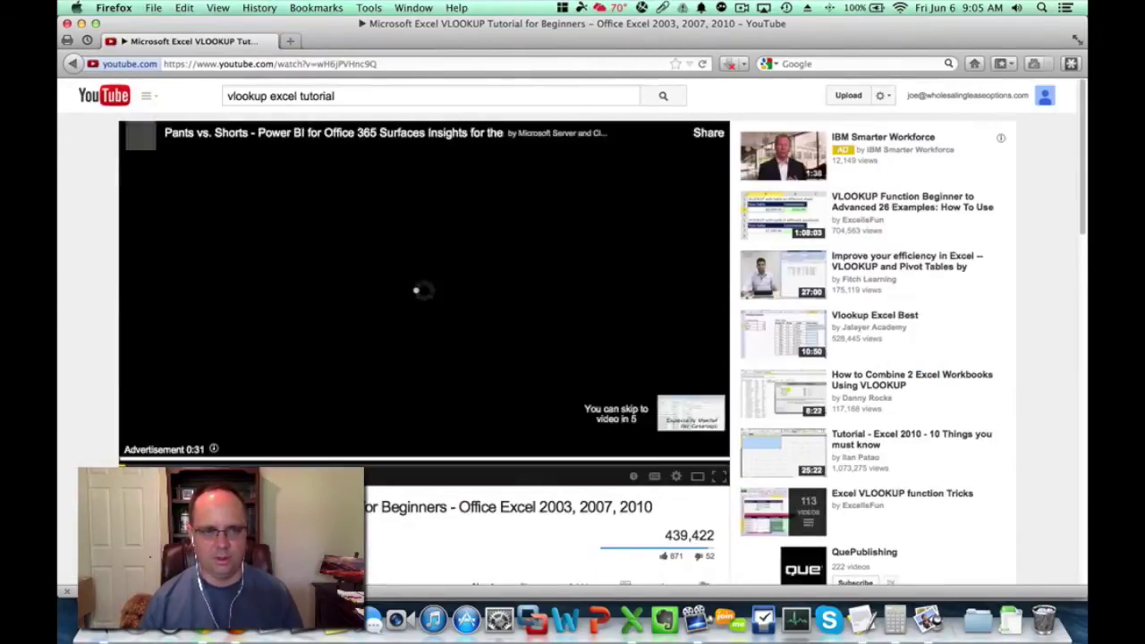
scroll(101, 331, down, 5)
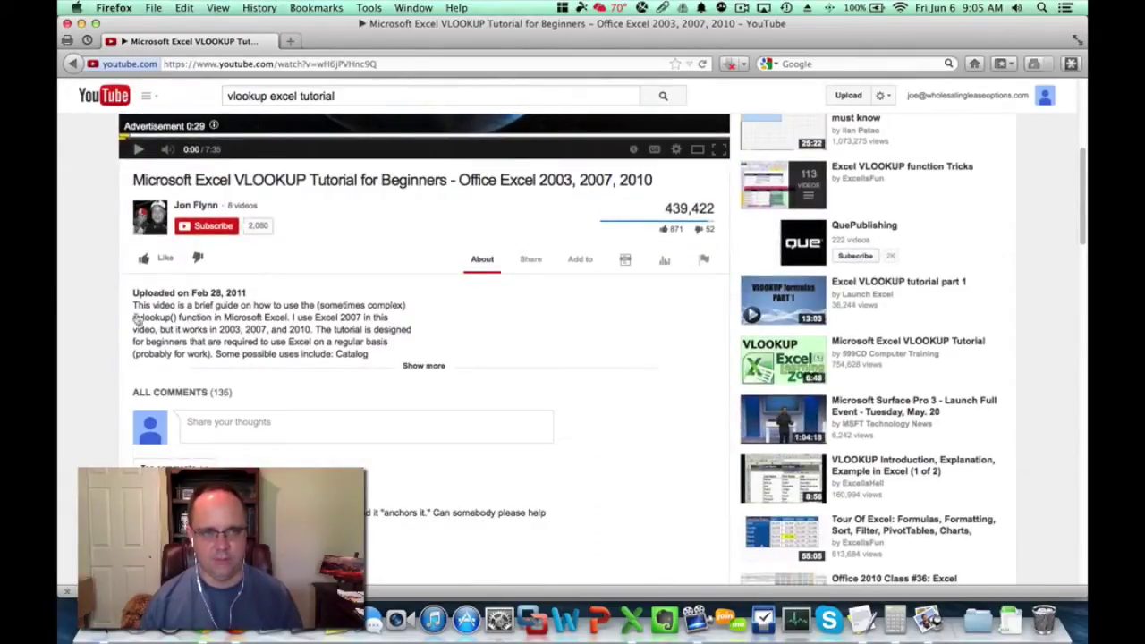
key(super+Tab)
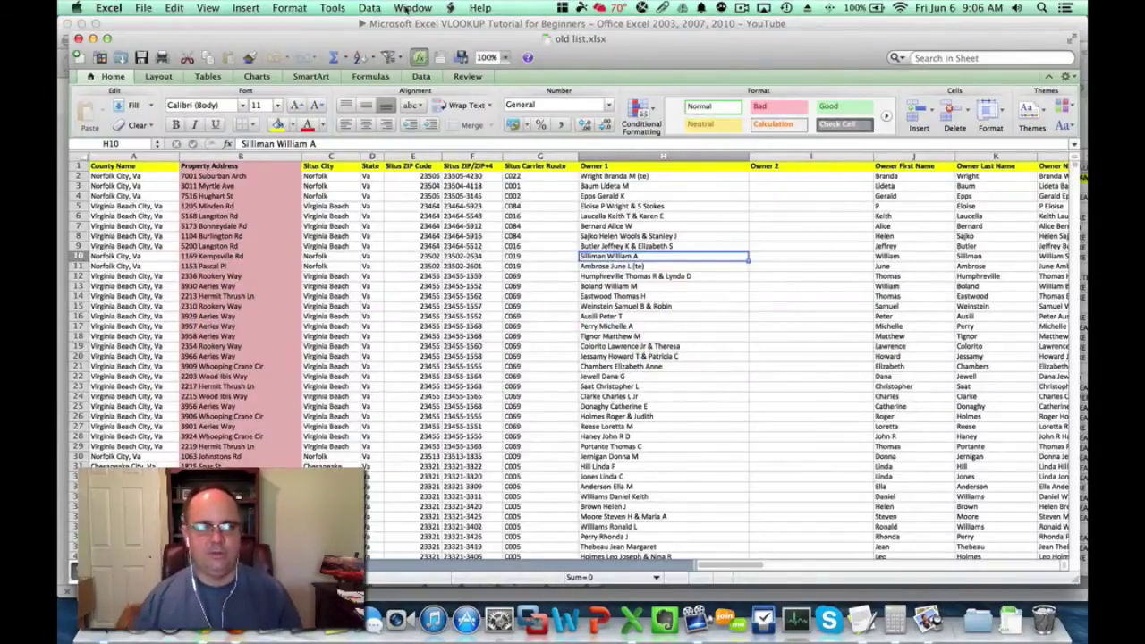
Bring the new list workbook forward and select empty column AO
click(407, 8)
click(457, 199)
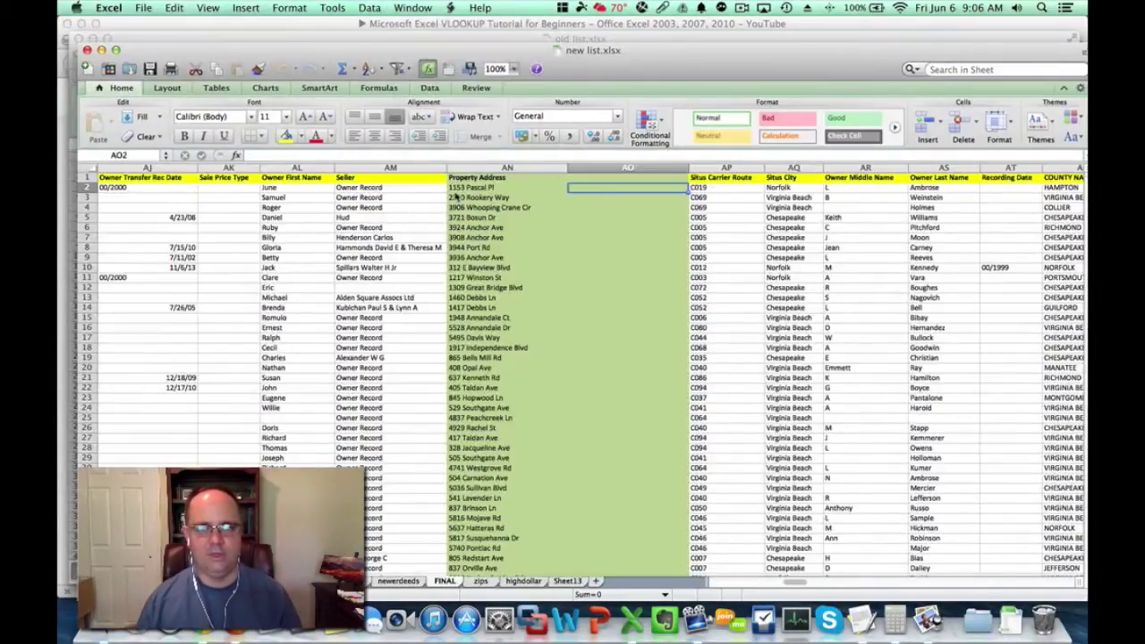
click(637, 40)
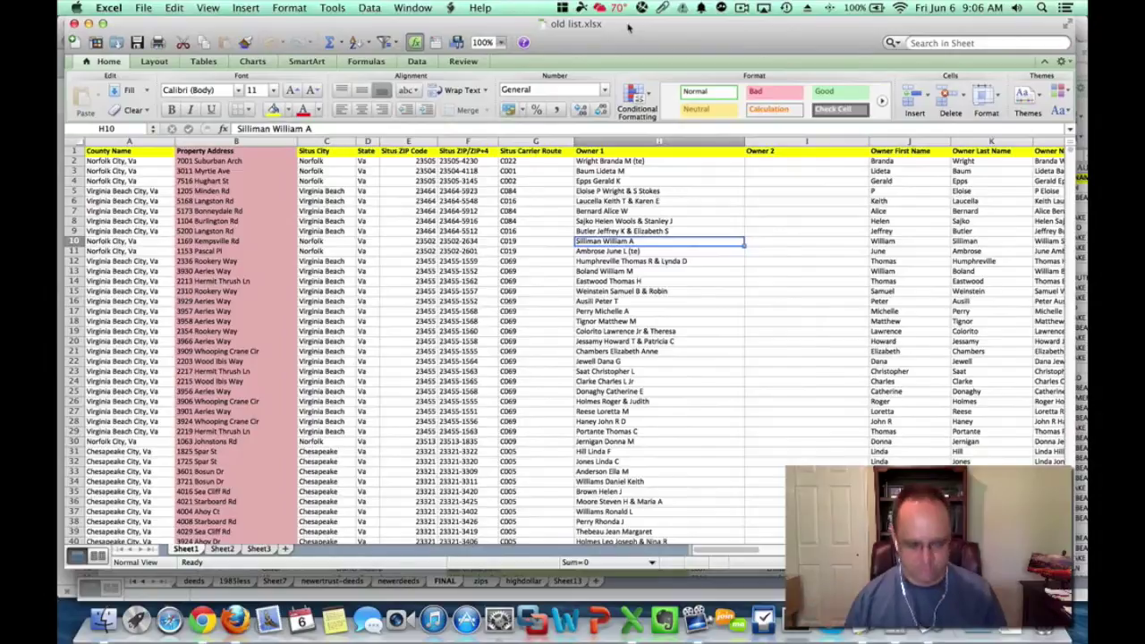
key(super+grave)
drag(643, 57, 647, 55)
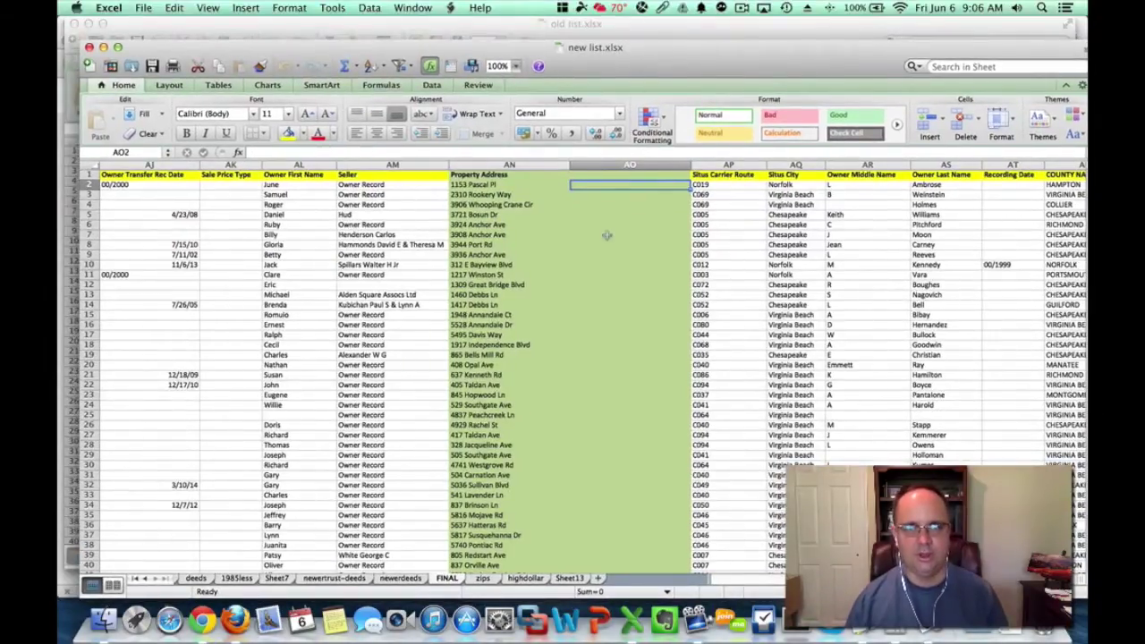
click(624, 164)
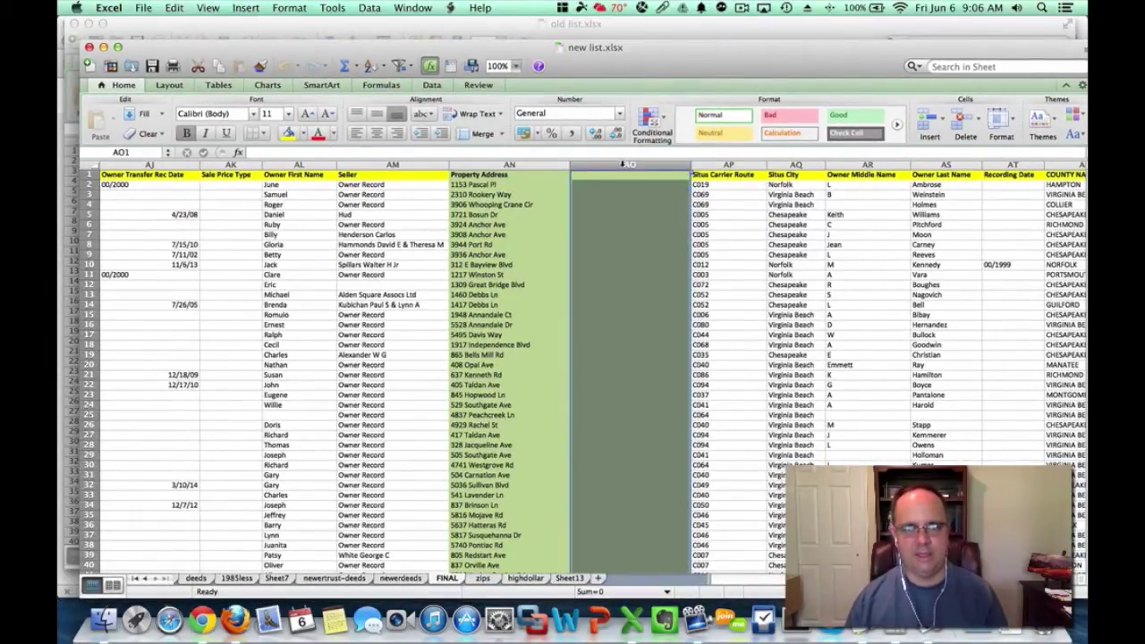
right_click(624, 165)
key(Escape)
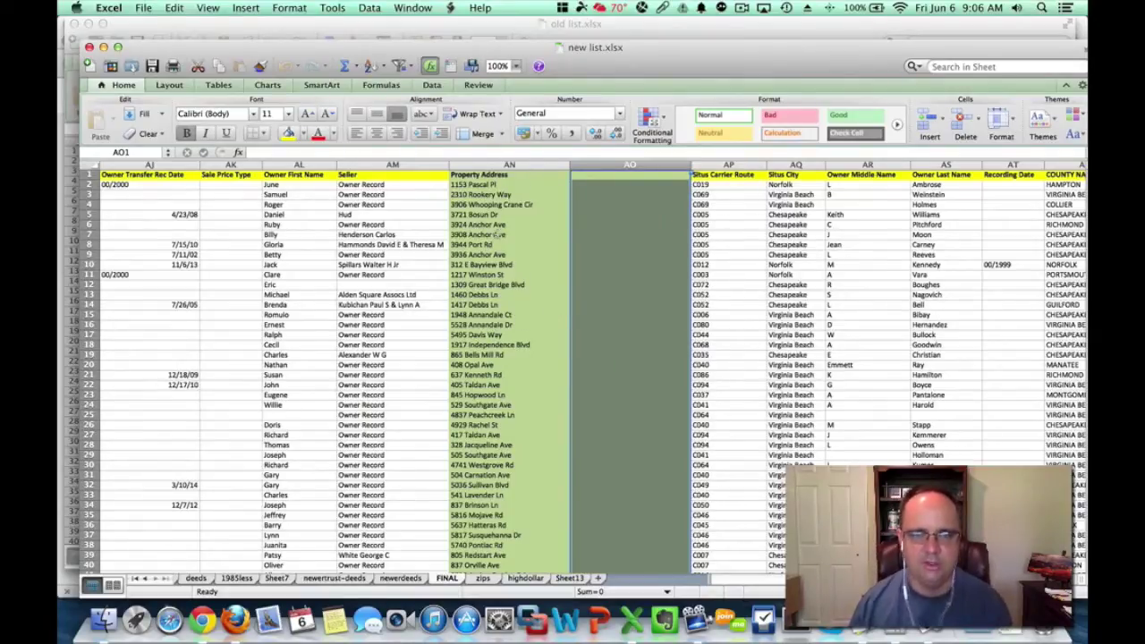
Compare both Property Address columns, then start =vlookup( in cell AO2
click(490, 228)
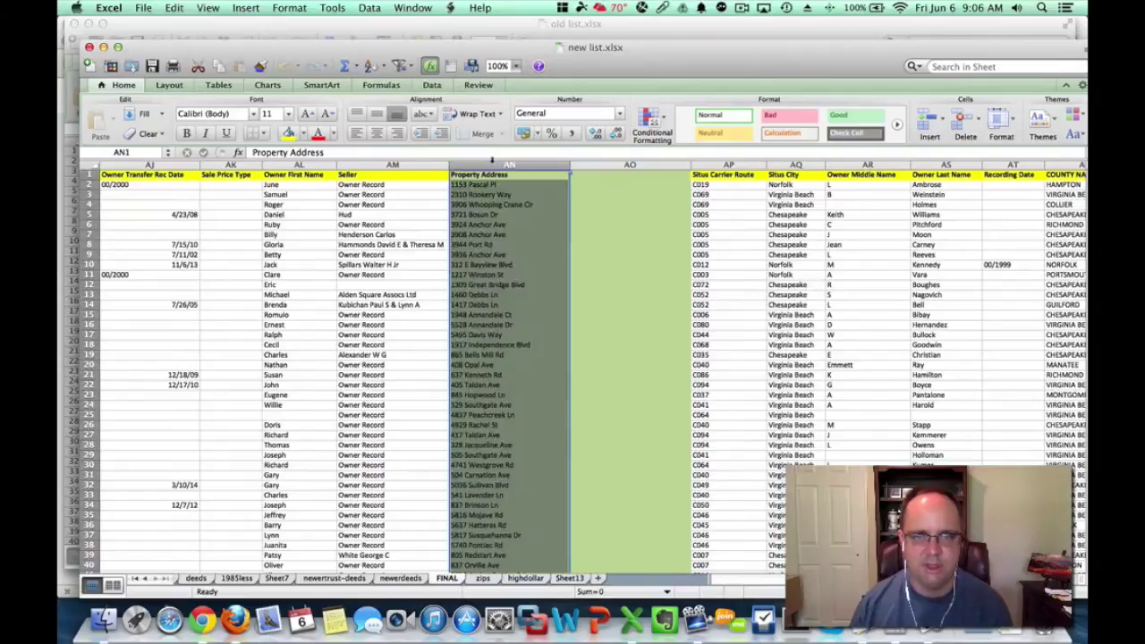
click(609, 35)
click(230, 140)
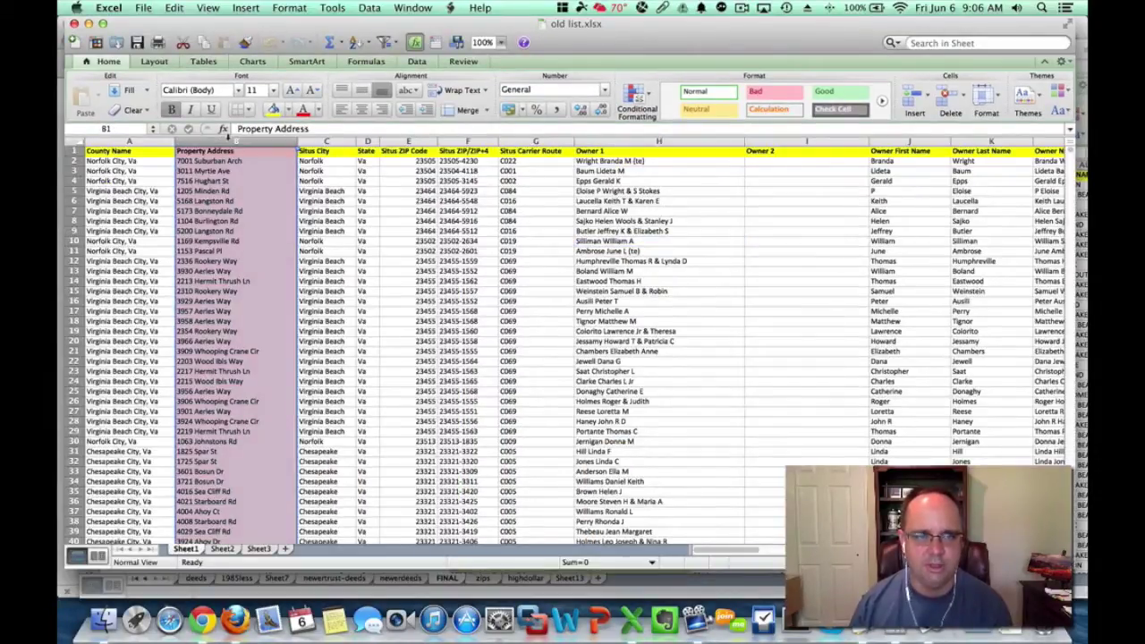
key(super+grave)
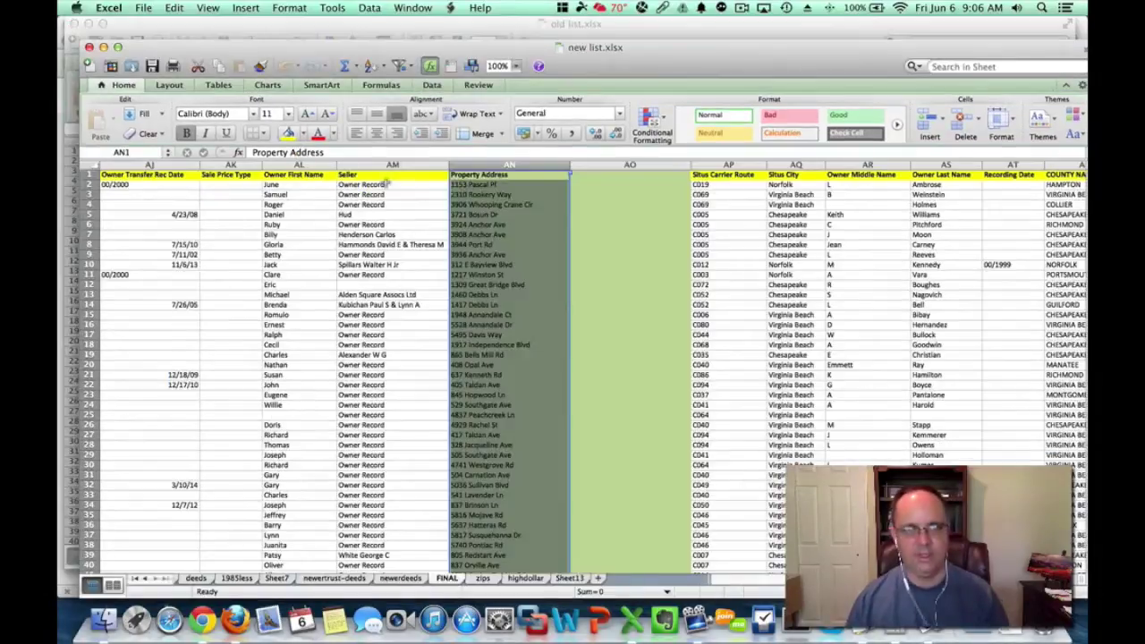
click(626, 193)
key(Up)
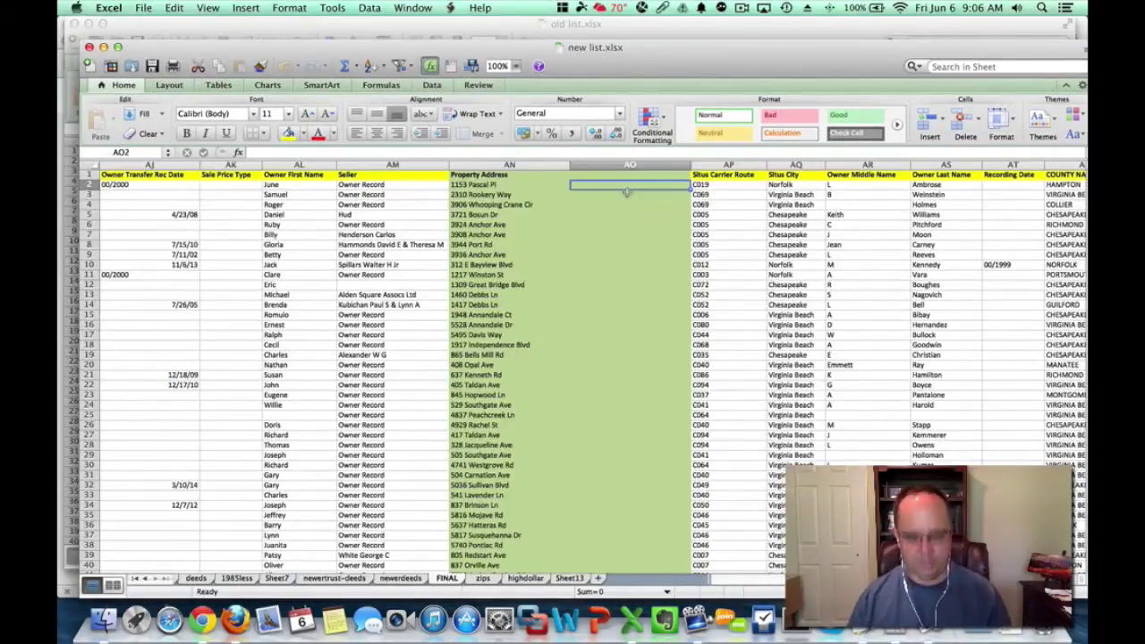
text(=vlookup)
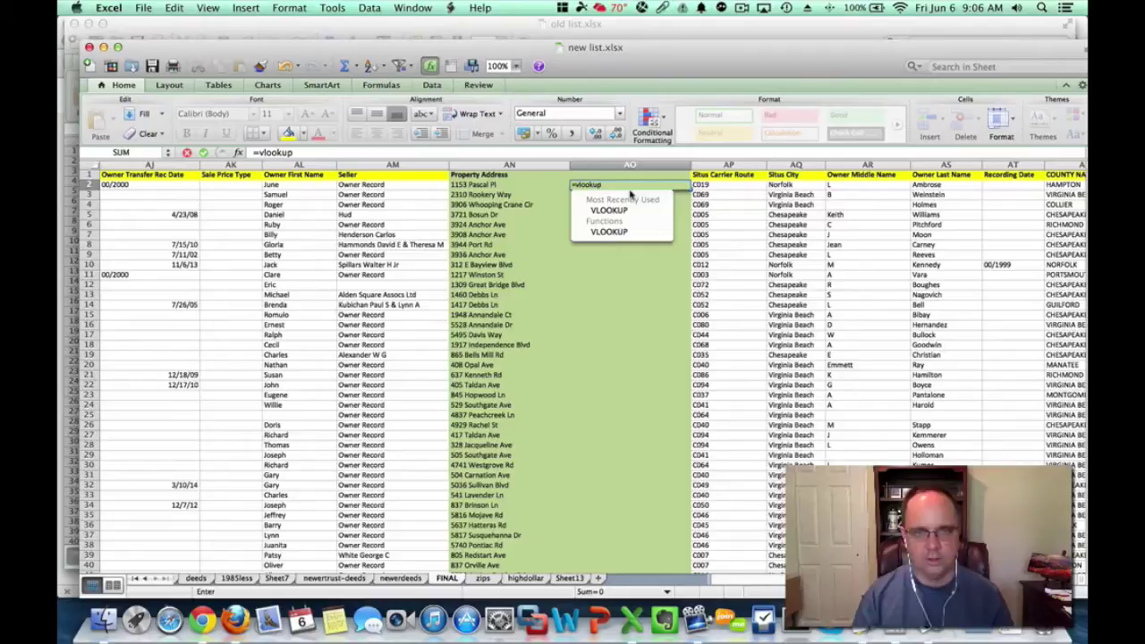
text(()
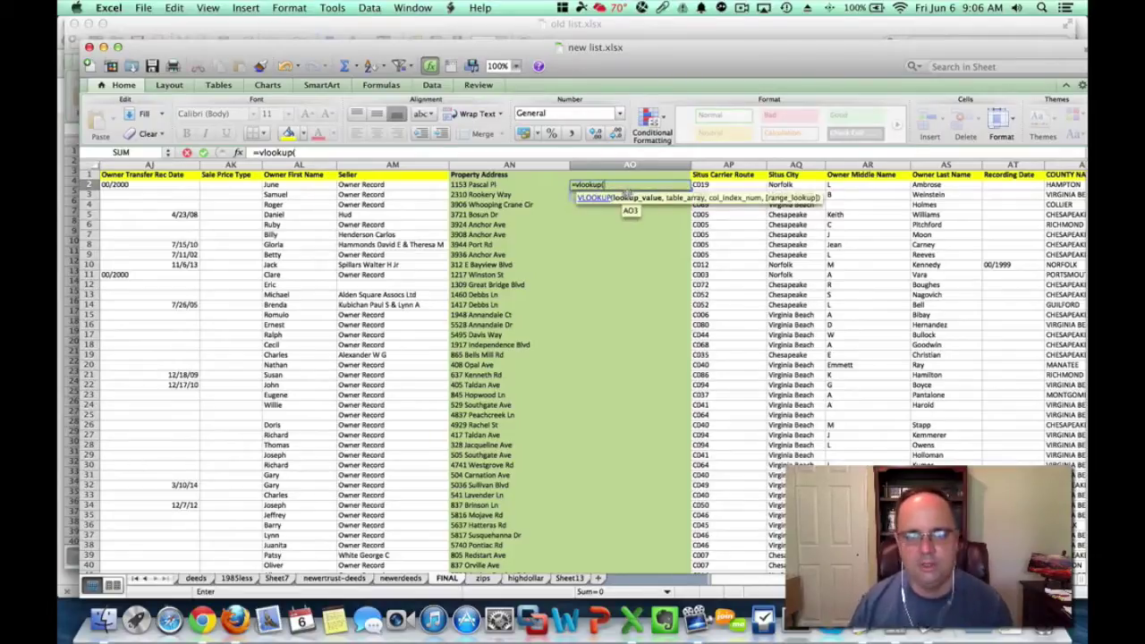
Dismiss the missing-parenthesis warning and cancel the unfinished formula in AO2
click(515, 67)
click(516, 97)
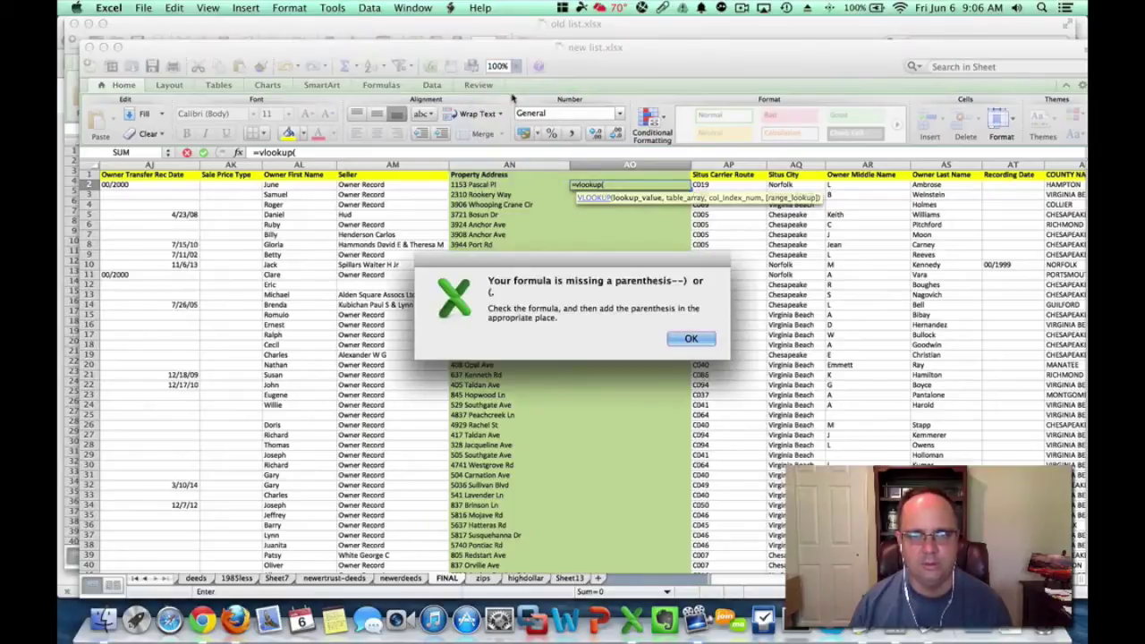
click(691, 338)
key(Escape)
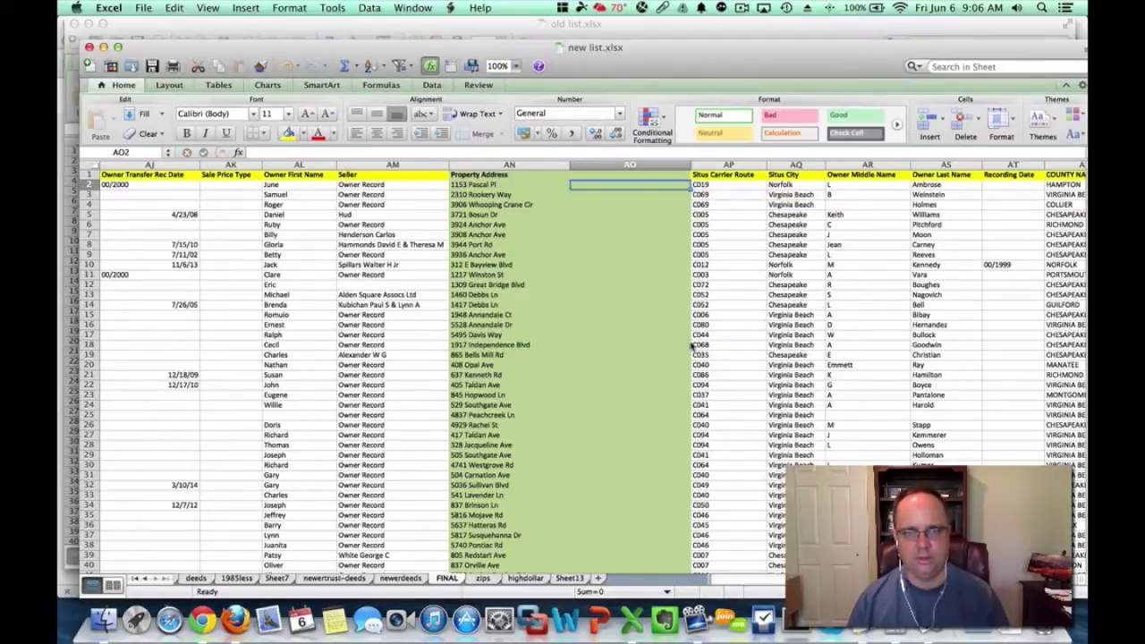
Zoom the sheet to 150% and retype =vlookup( in AO2
click(516, 66)
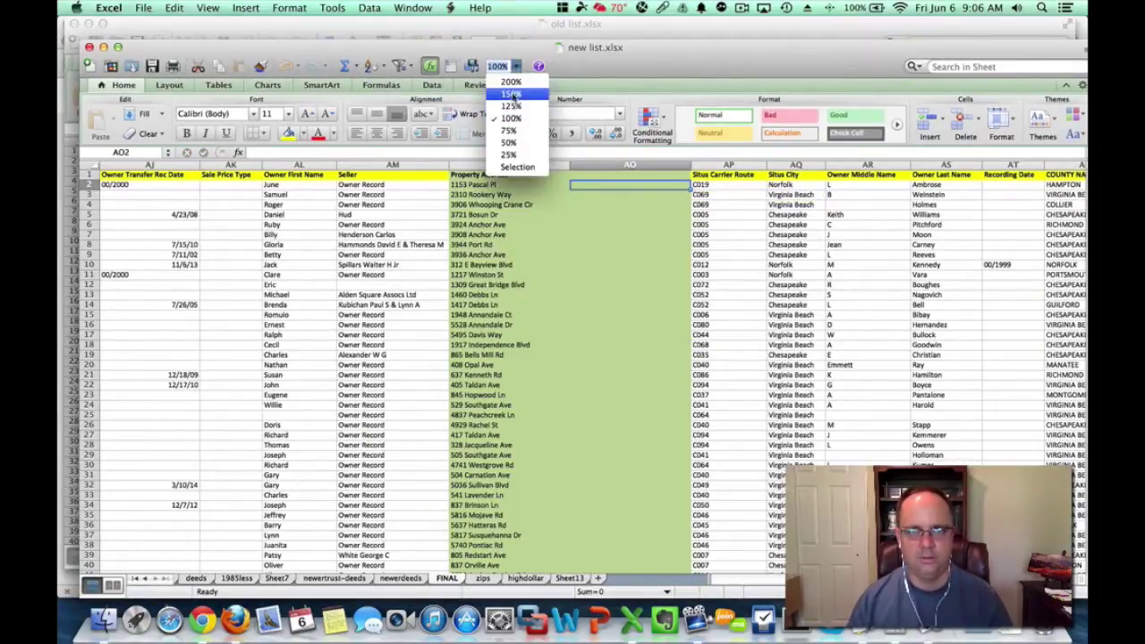
click(515, 94)
scroll(611, 212, right, 5)
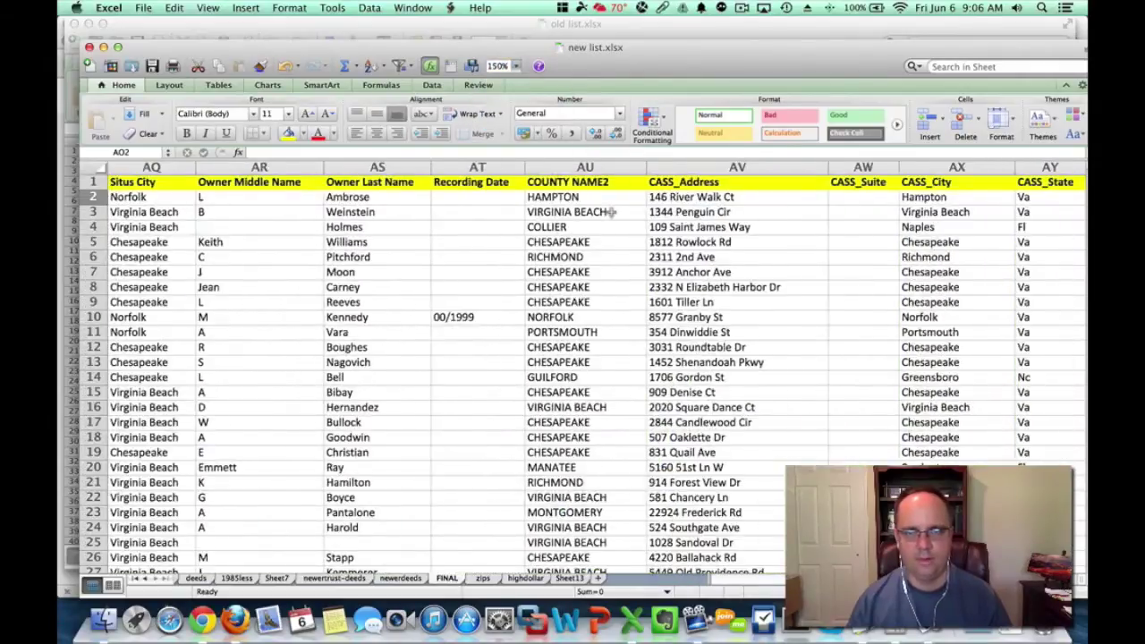
scroll(611, 212, left, 1)
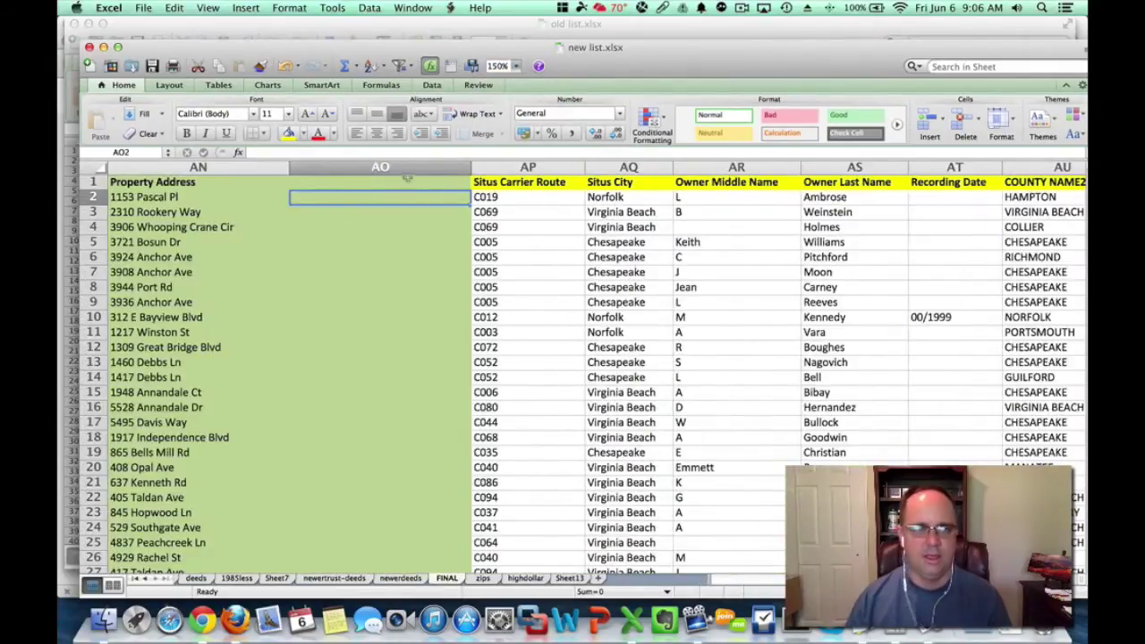
text(=vlookup()
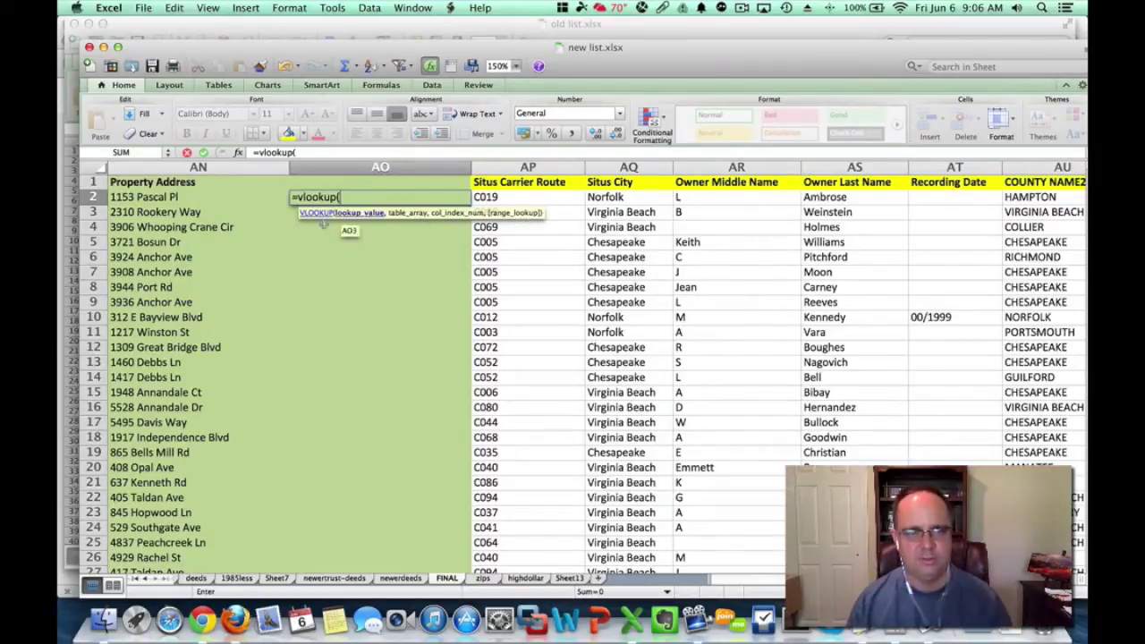
Use AN2 as the lookup value and old list's B2:B9461 as the range
click(183, 198)
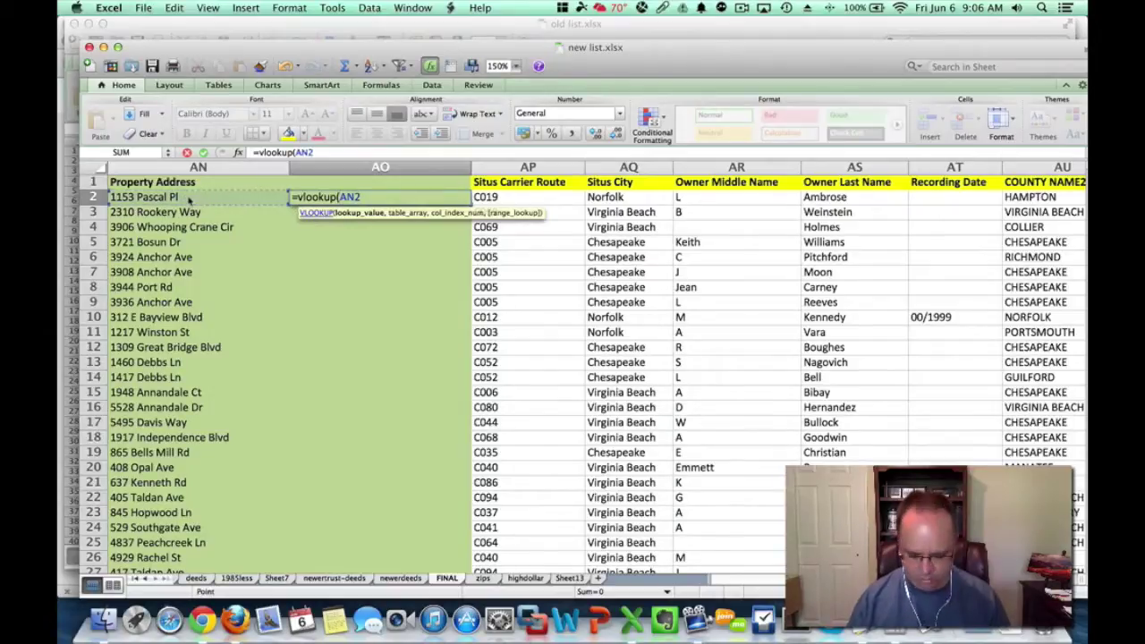
text(,)
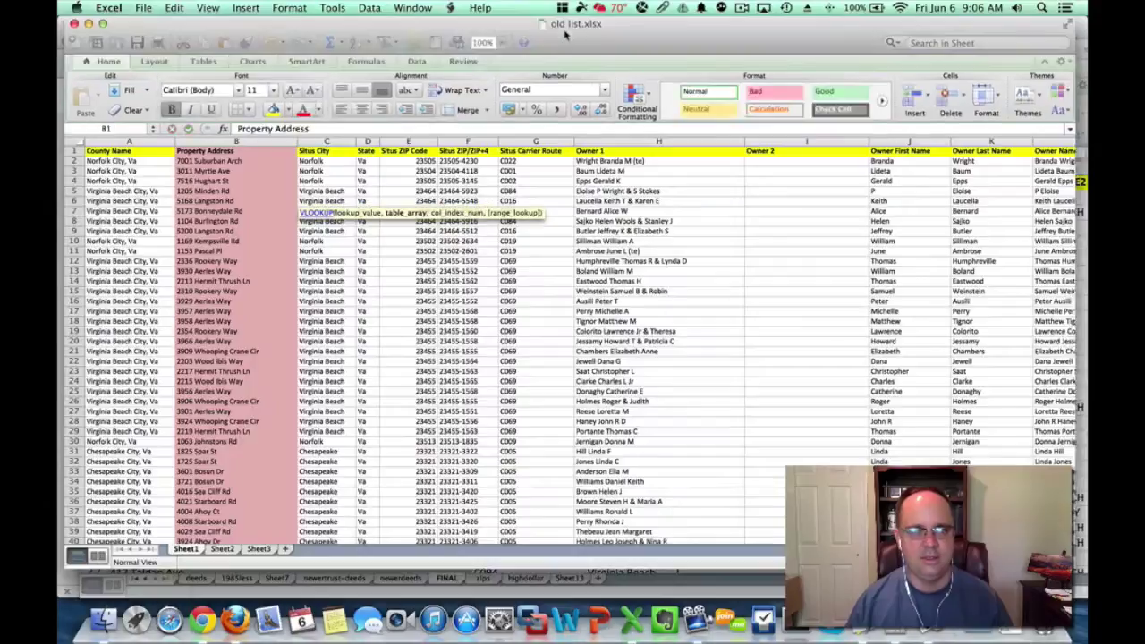
click(565, 35)
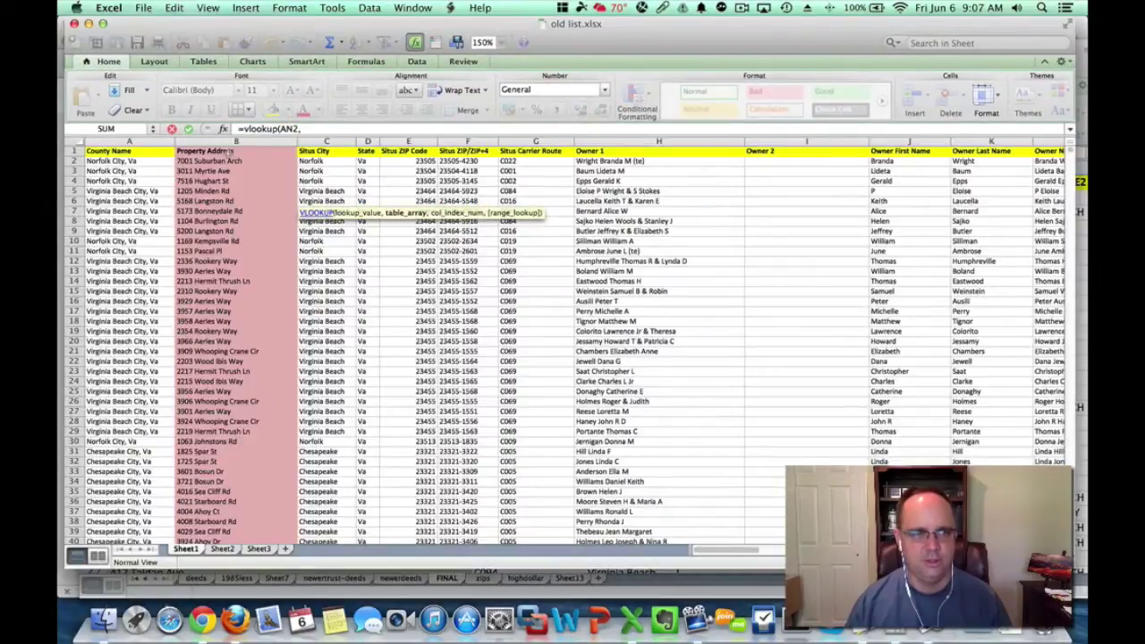
click(218, 161)
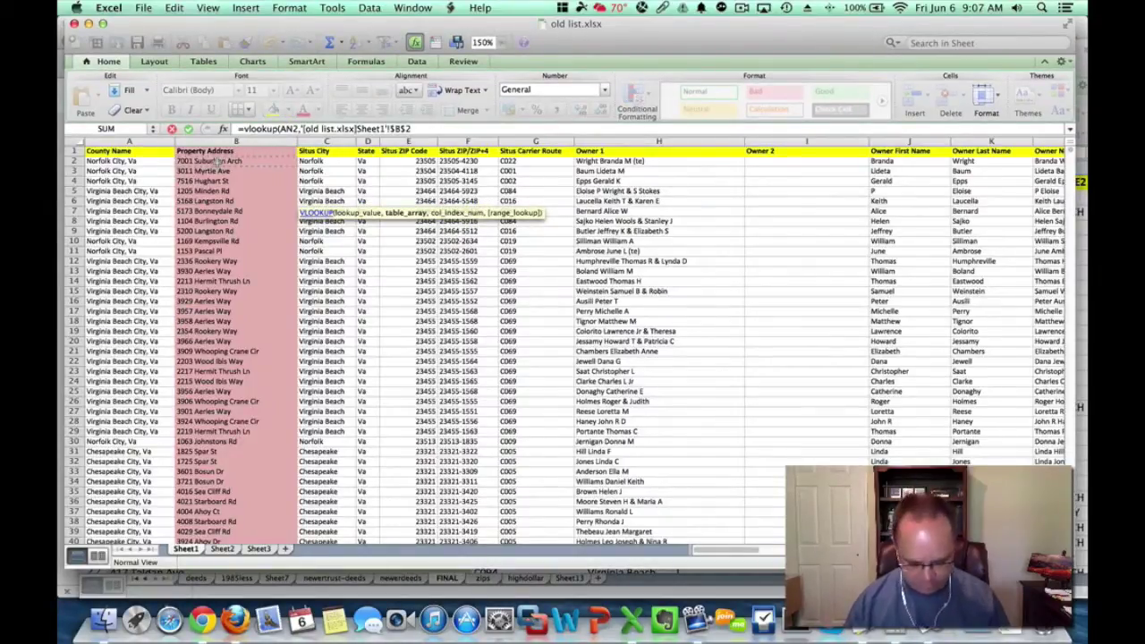
key(super+shift+Down)
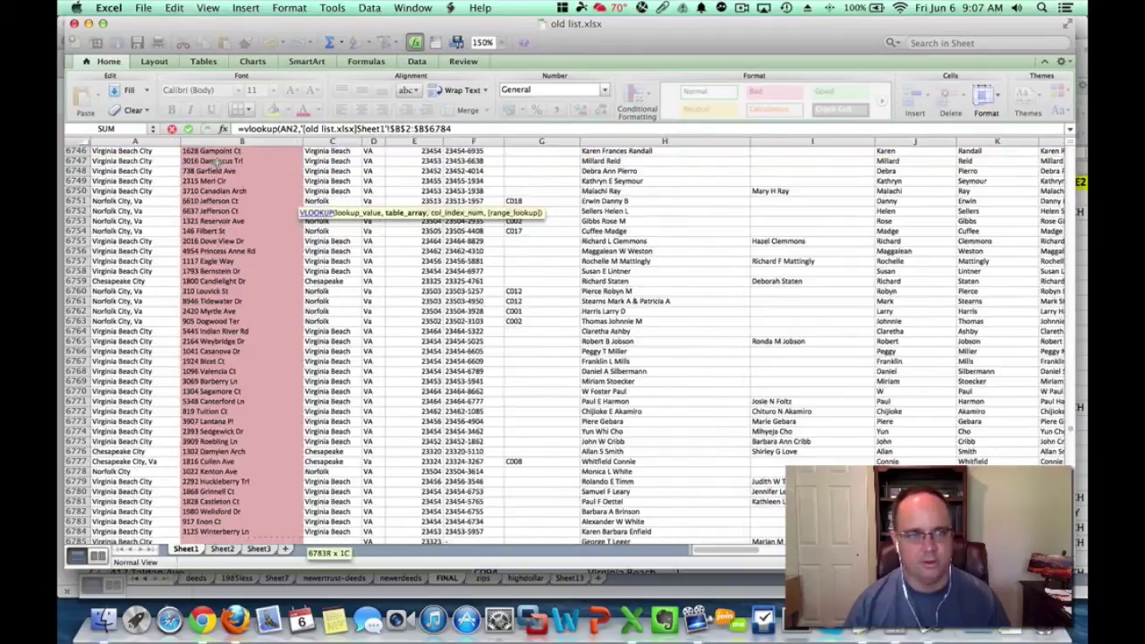
key(shift+Down)
key(shift+Down)
key(shift+Down)
key(shift+Down)
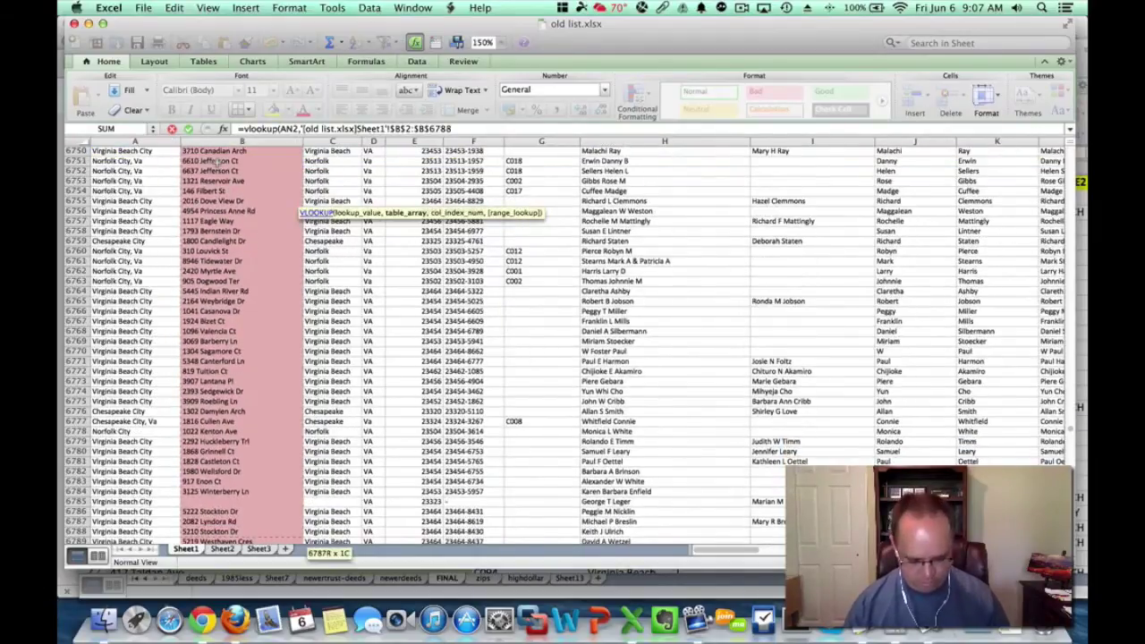
key(shift+Down)
key(shift+Down)
key(shift+Down)
key(shift+Down)
key(shift+Down)
key(shift+Down)
key(shift+Down)
key(shift+Down)
key(shift+Down)
key(shift+Down)
key(shift+Down)
key(shift+Down)
key(shift+Down)
key(shift+Down)
key(shift+Down)
key(shift+Down)
key(shift+Down)
key(shift+Down)
key(shift+Down)
key(shift+Down)
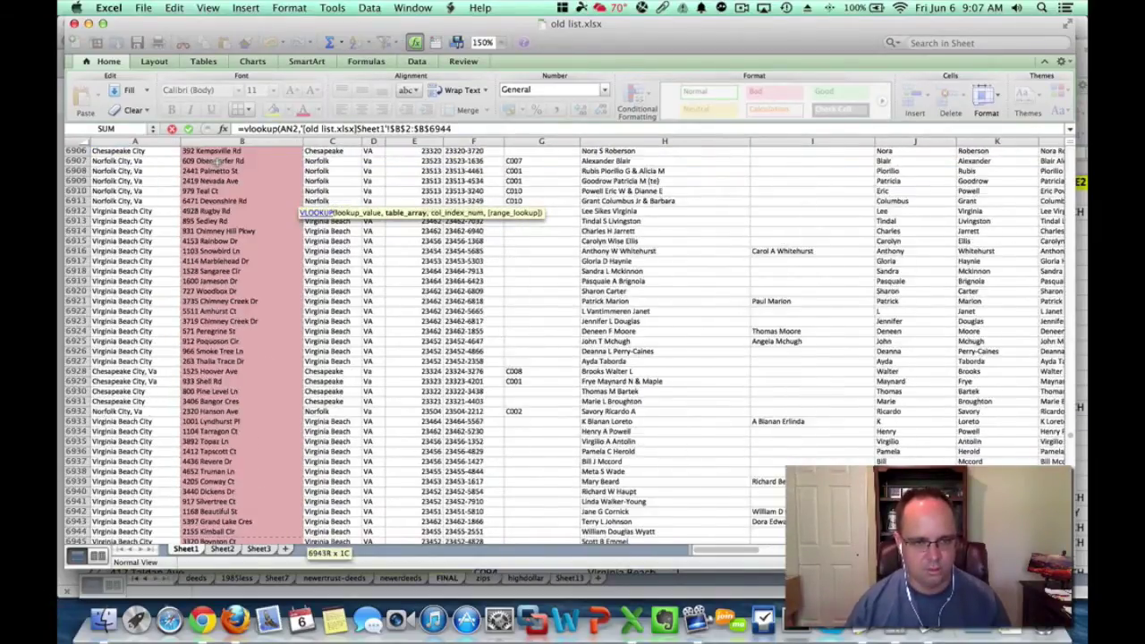
key(shift+Down)
key(shift+Down)
key(shift+Down)
key(shift+Down)
key(shift+Down)
key(shift+Down)
key(shift+Down)
key(shift+Down)
key(shift+Down)
key(shift+Down)
key(shift+Down)
key(shift+Down)
key(shift+Down)
key(shift+Down)
key(shift+Down)
key(shift+Down)
key(shift+Down)
key(shift+Down)
key(shift+Down)
key(shift+Down)
key(ctrl+shift+Down)
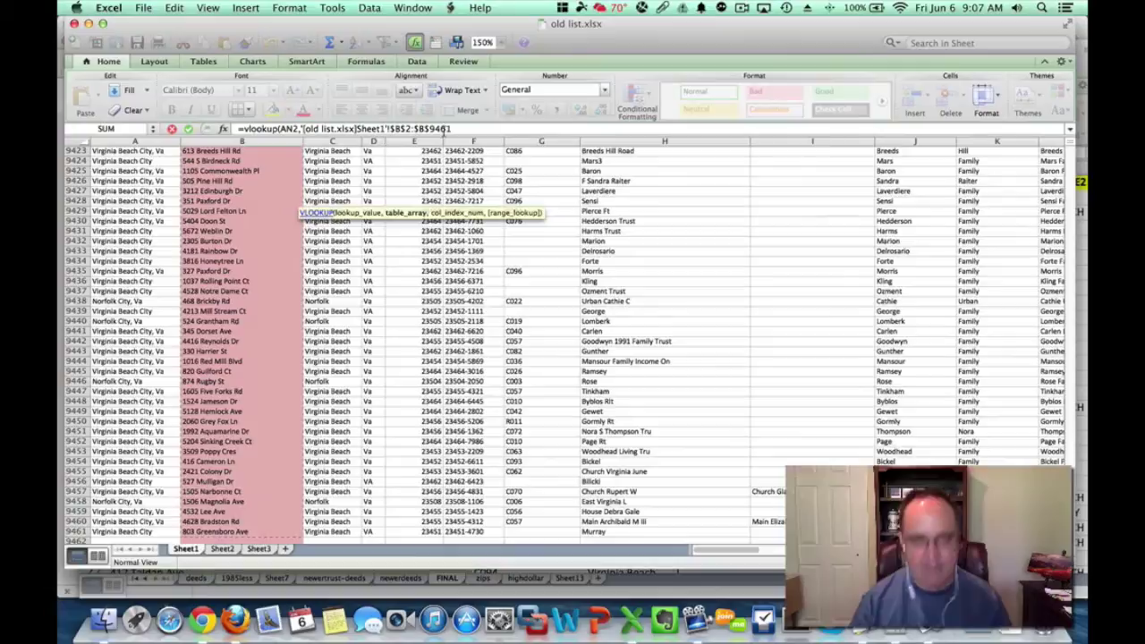
text(,)
click(442, 129)
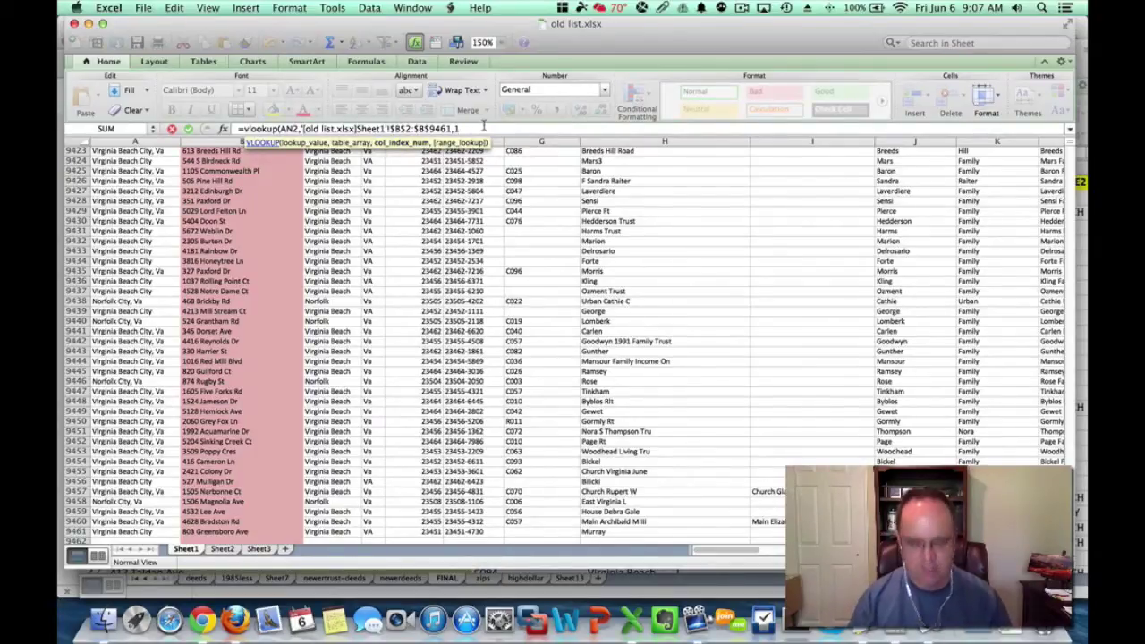
text(,false)
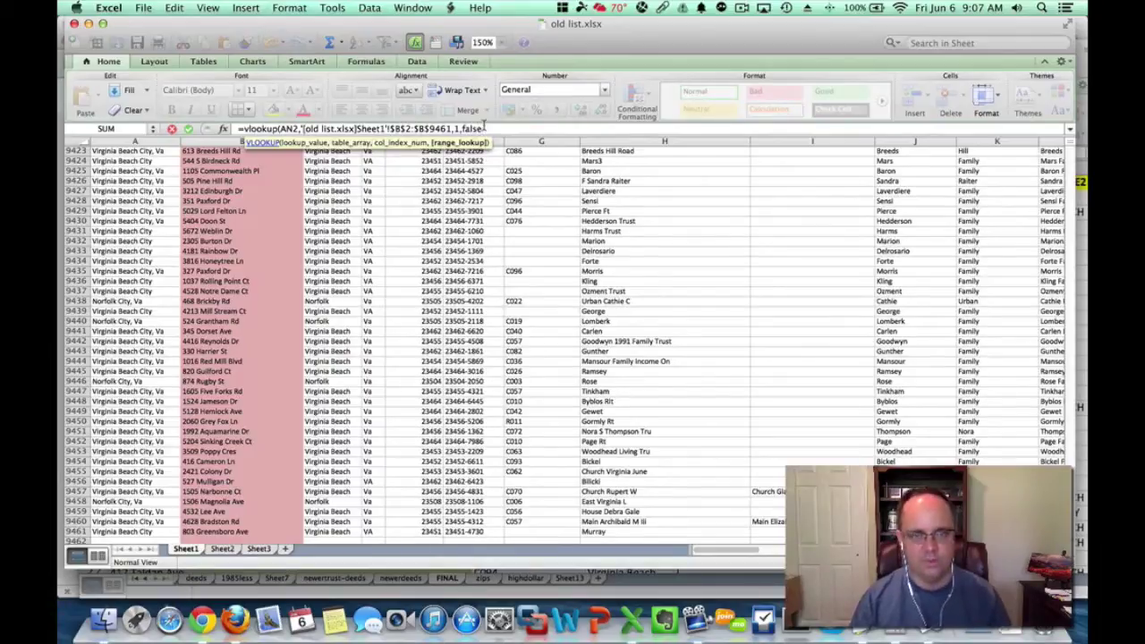
key(Return)
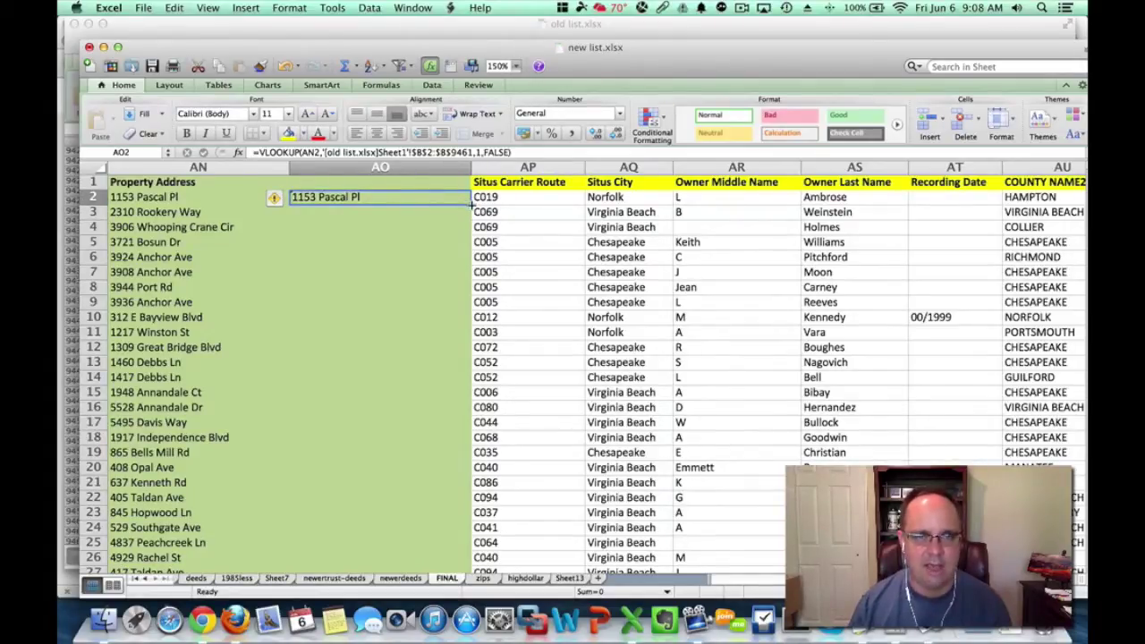
Copy the lookup formula down to row 14 and head AO1 'In Other Spreadsheet?'
drag(470, 204, 466, 385)
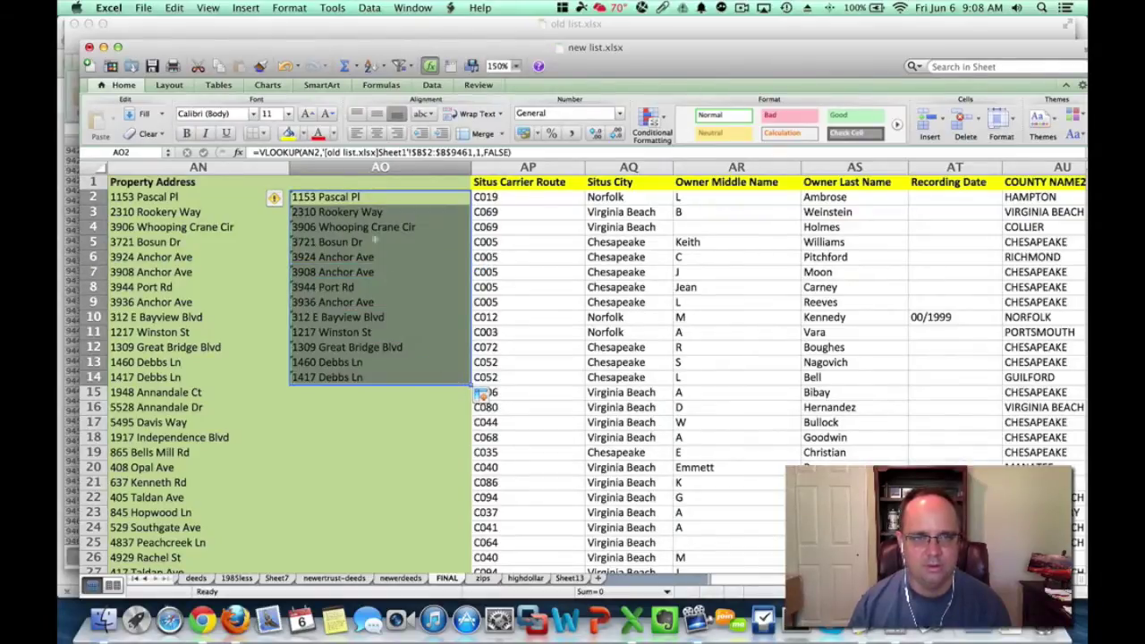
click(356, 184)
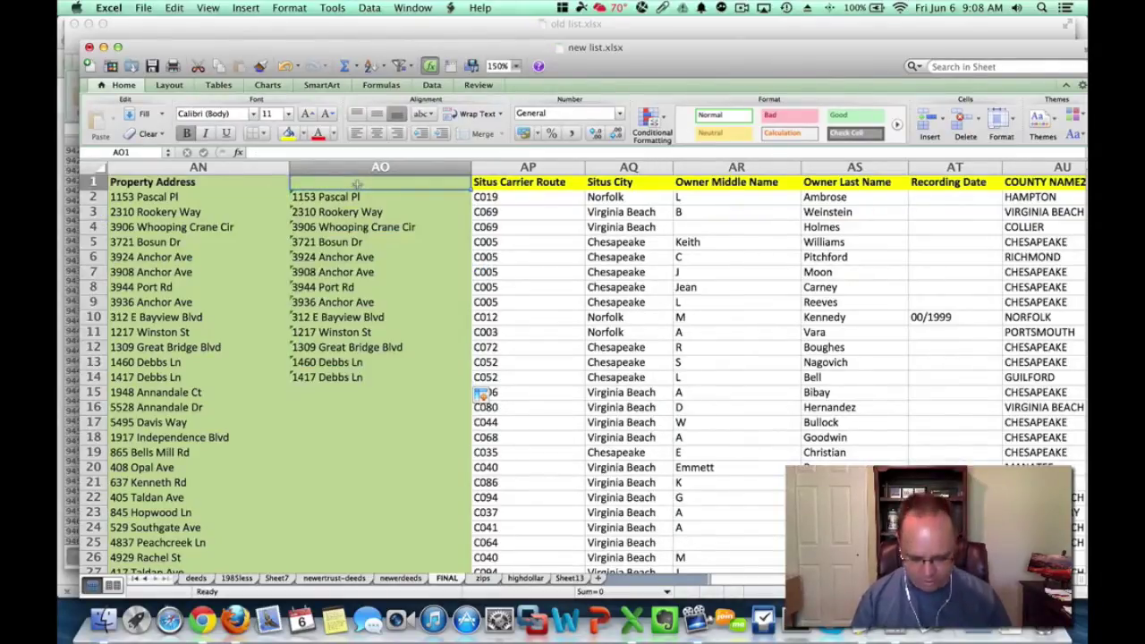
text(In Other)
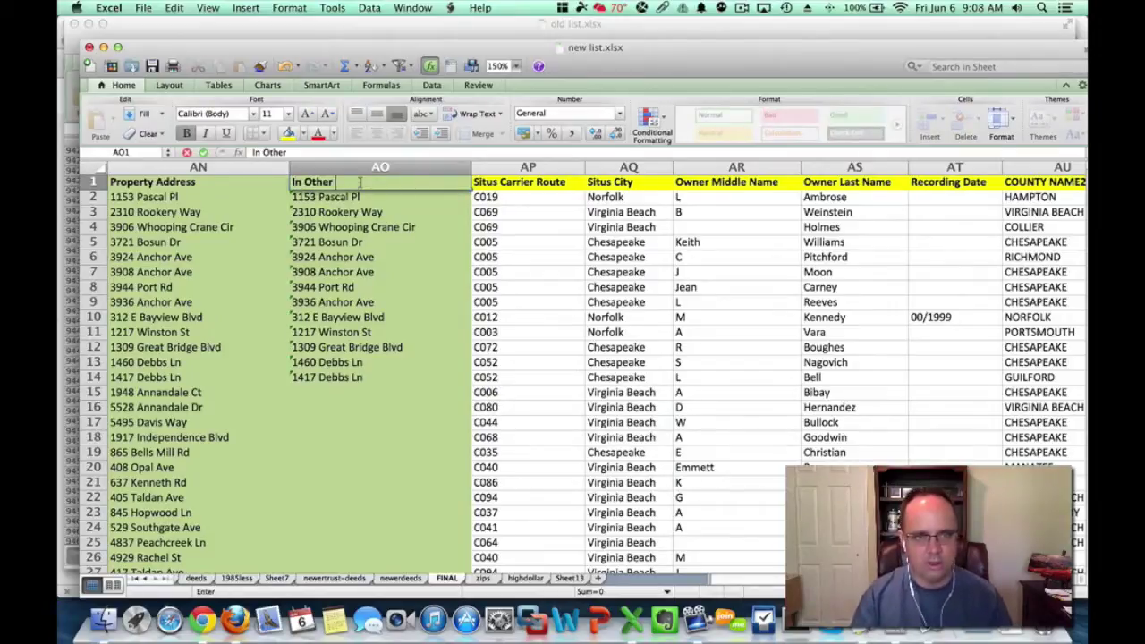
text( Spreadsheet?)
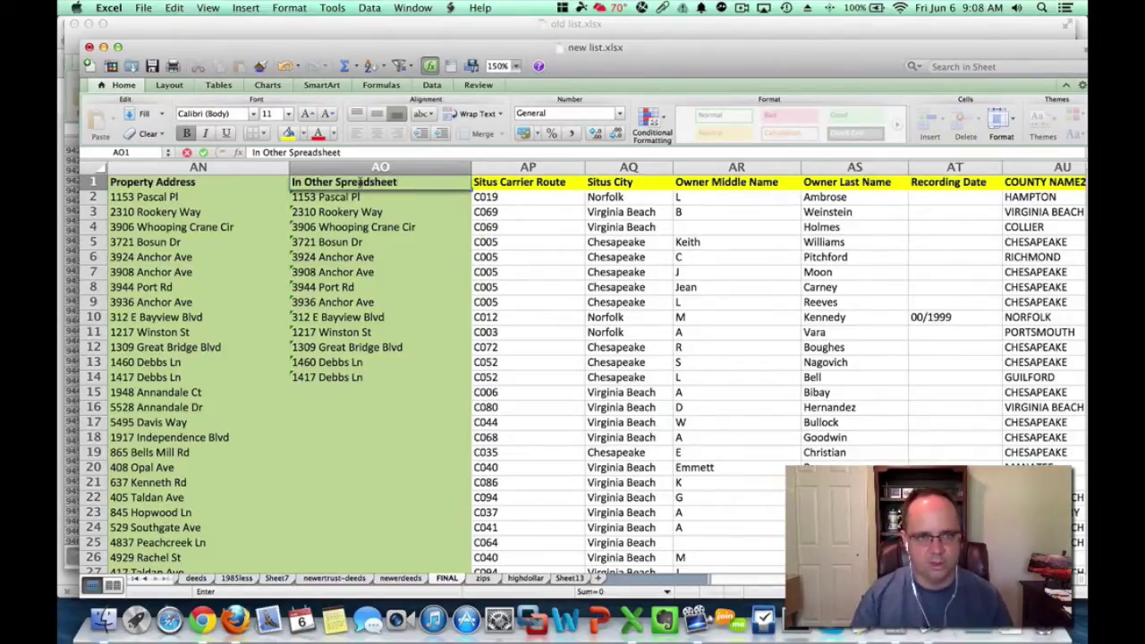
key(Return)
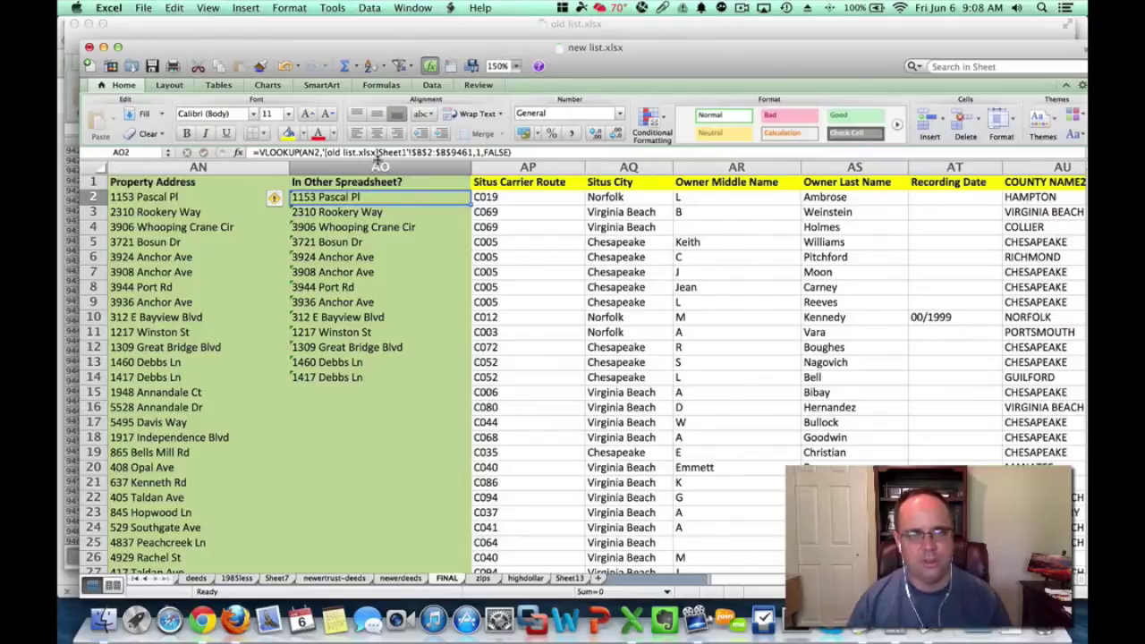
Fill the whole of column AO with a blue shade
click(380, 167)
click(300, 134)
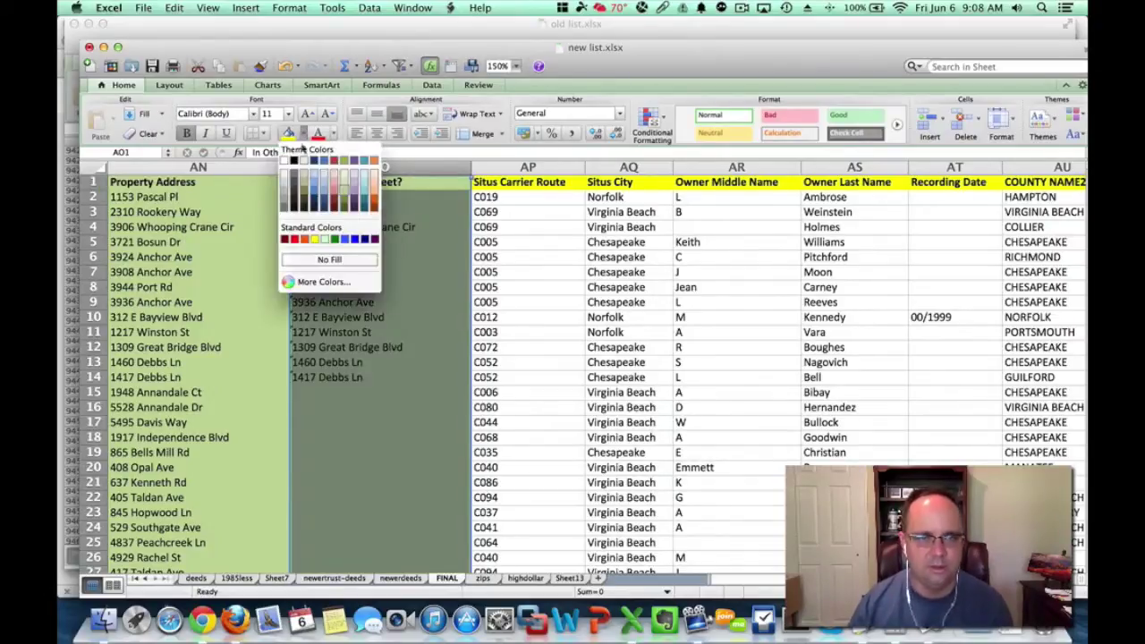
click(313, 185)
click(382, 258)
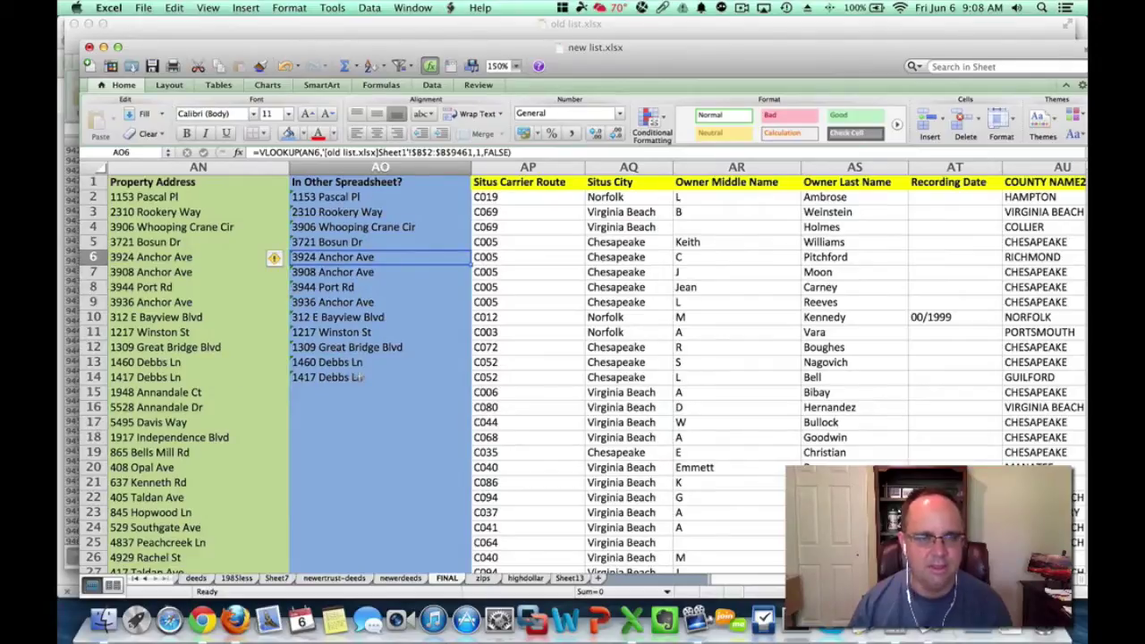
Insert a new column AP and copy the 'In Other Spreadsheet?' header into AP1
right_click(505, 167)
click(552, 234)
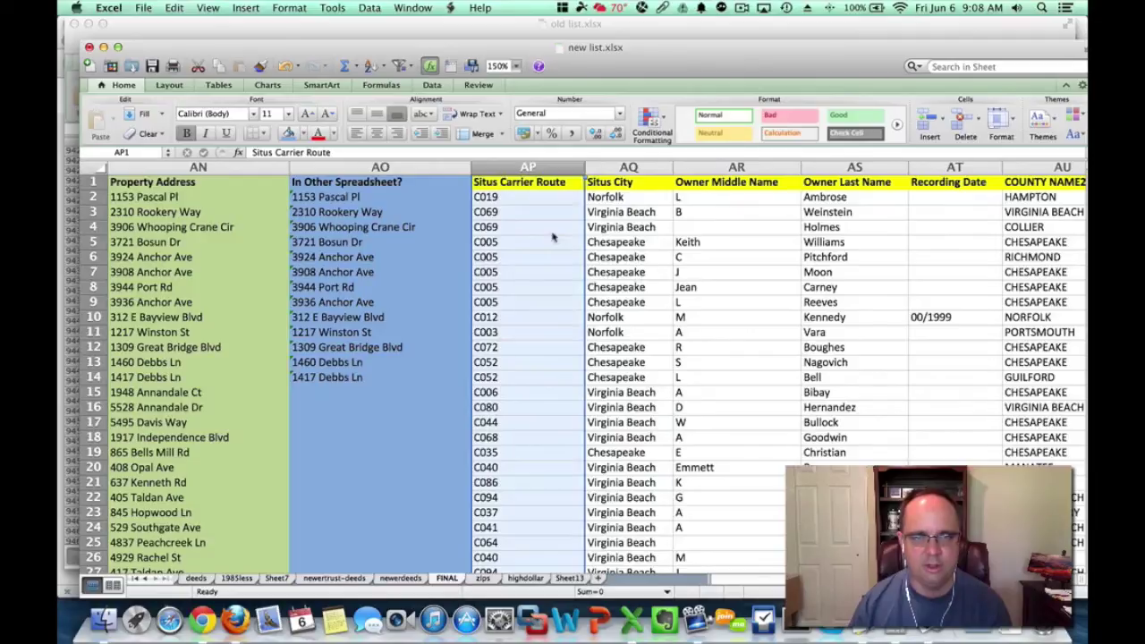
click(553, 185)
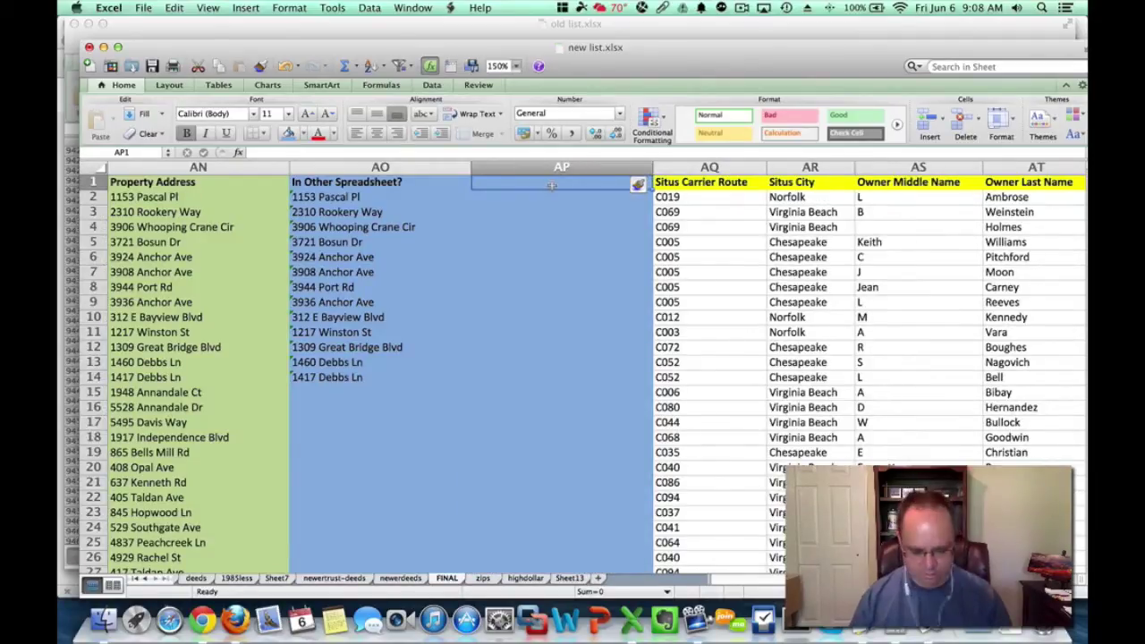
key(Left)
key(super+c)
key(Right)
key(super+v)
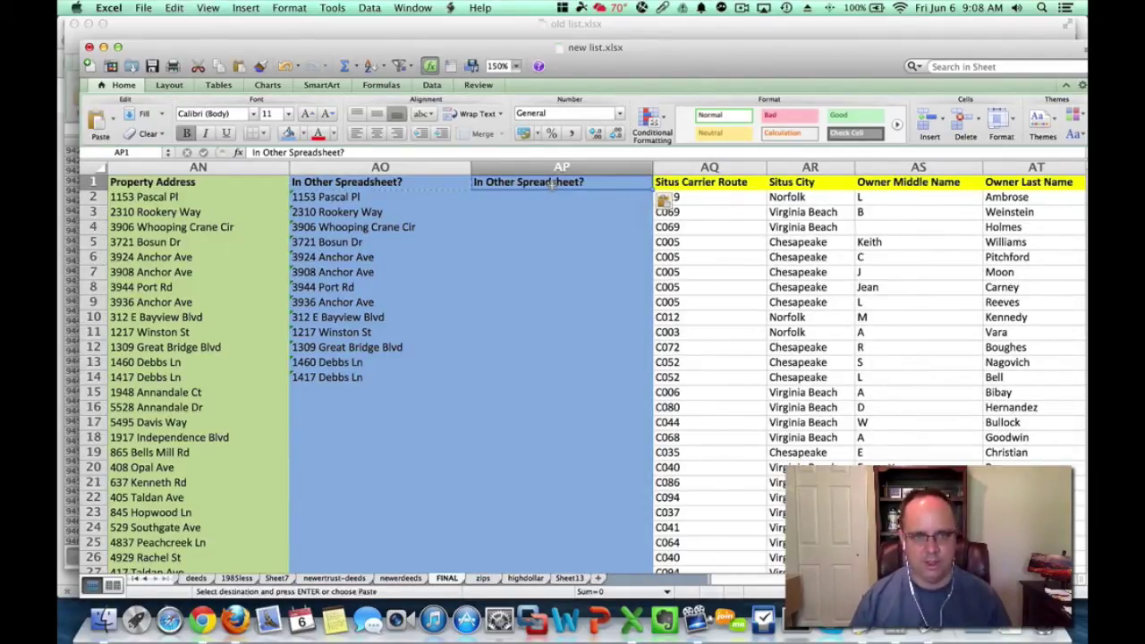
key(Down)
key(Down)
key(Up)
Enter =IF(AO2=AN2,"Yes","No") in cell AP2
text(=)
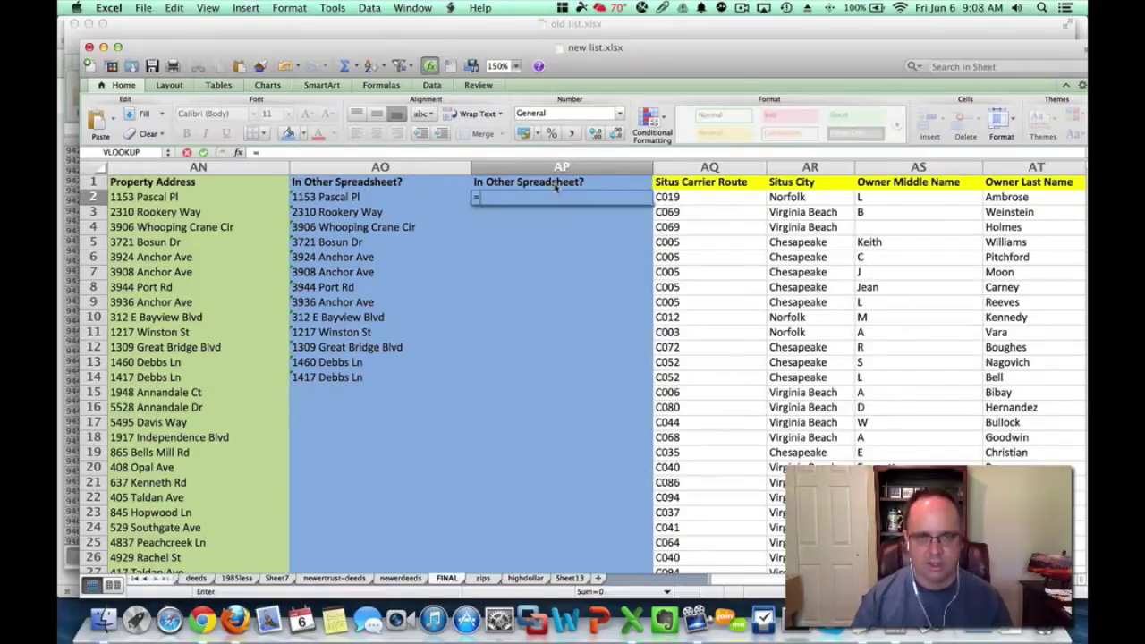
text(if()
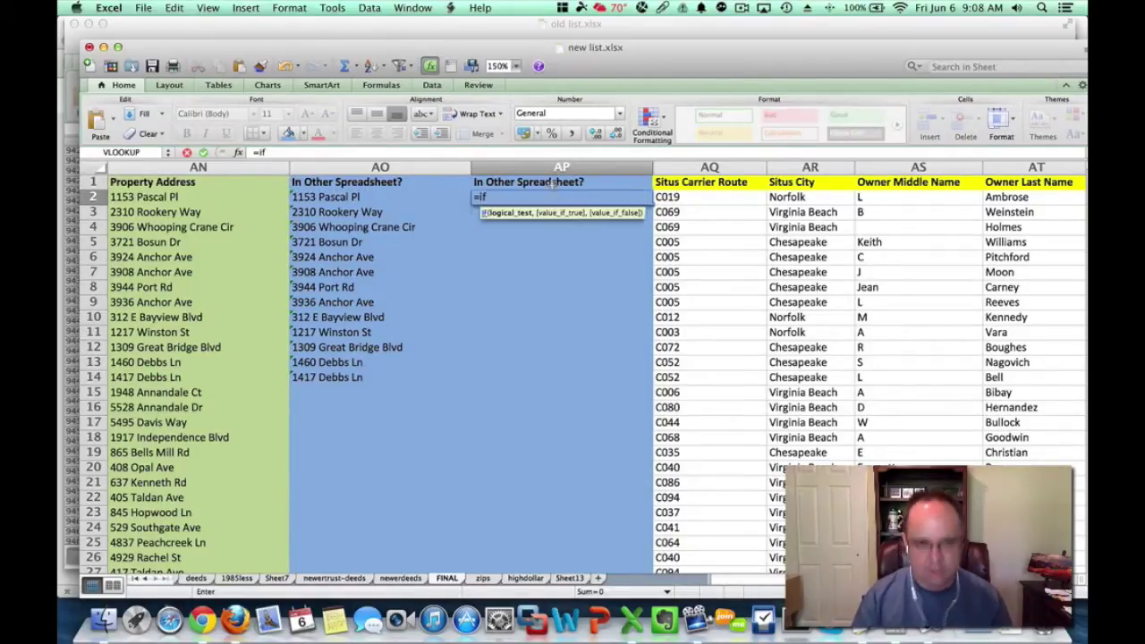
key(Left)
text(=)
key(Left)
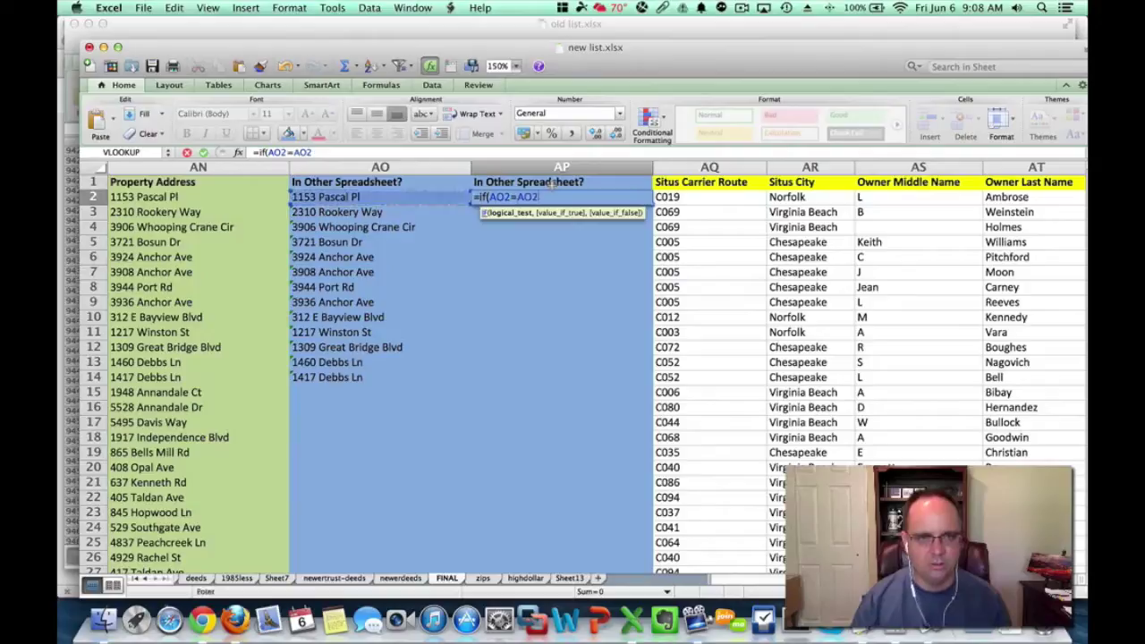
key(Left)
text(,)
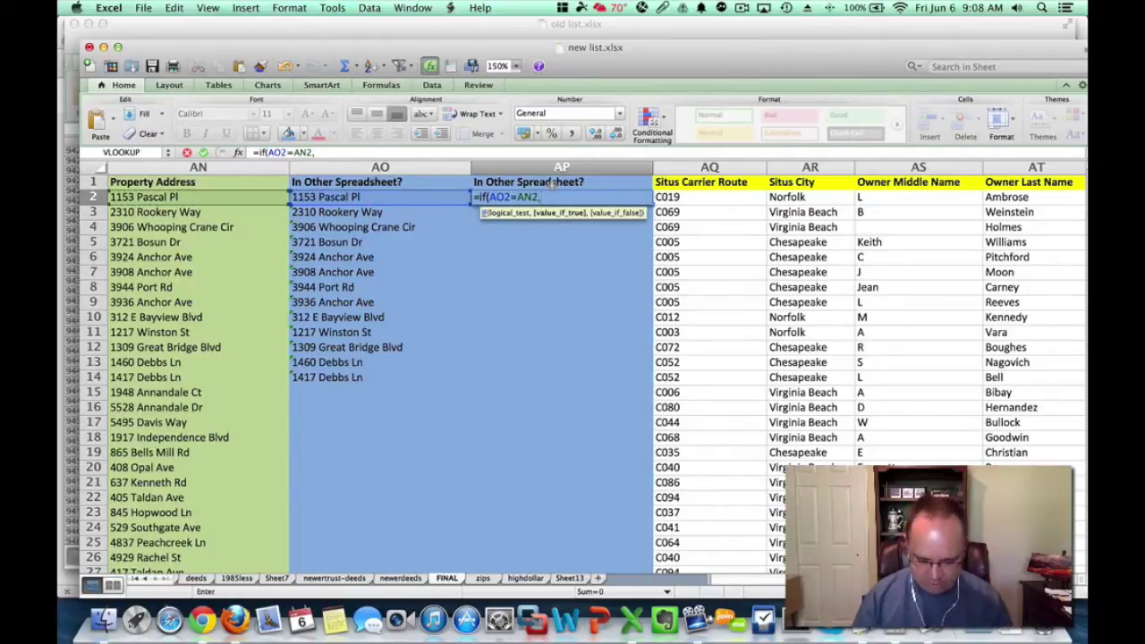
text("Yes")
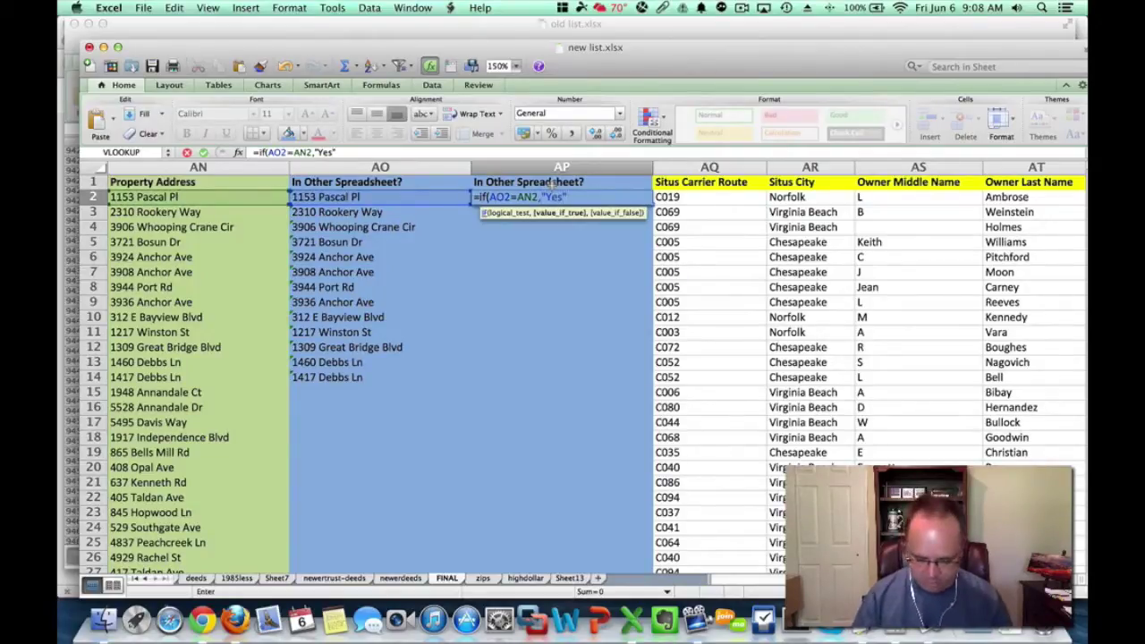
text(,"No)
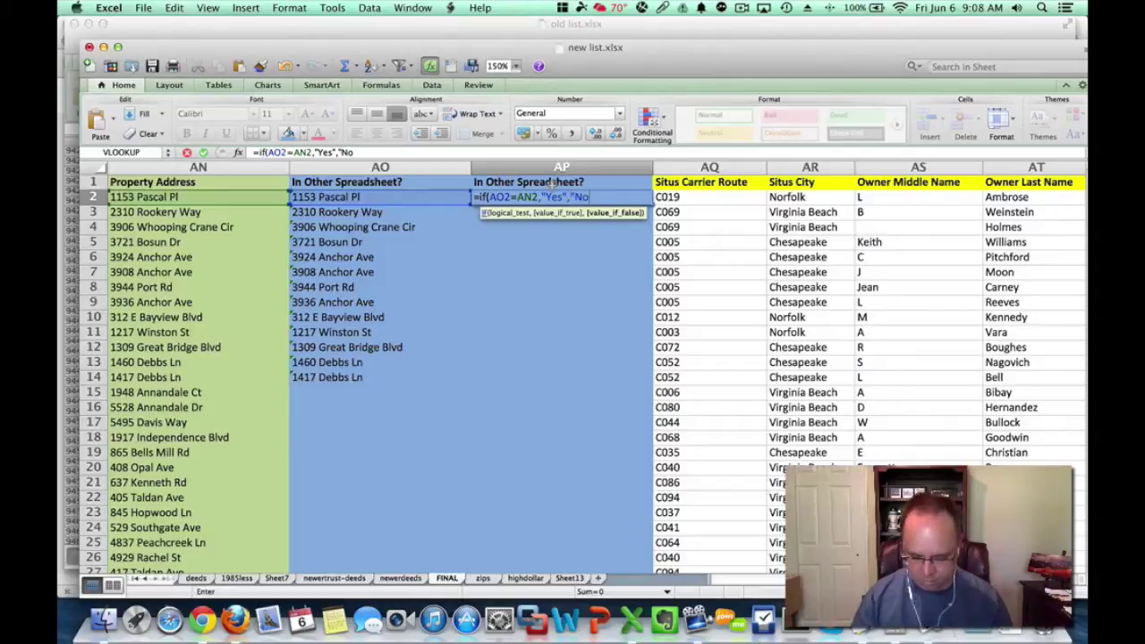
text("))
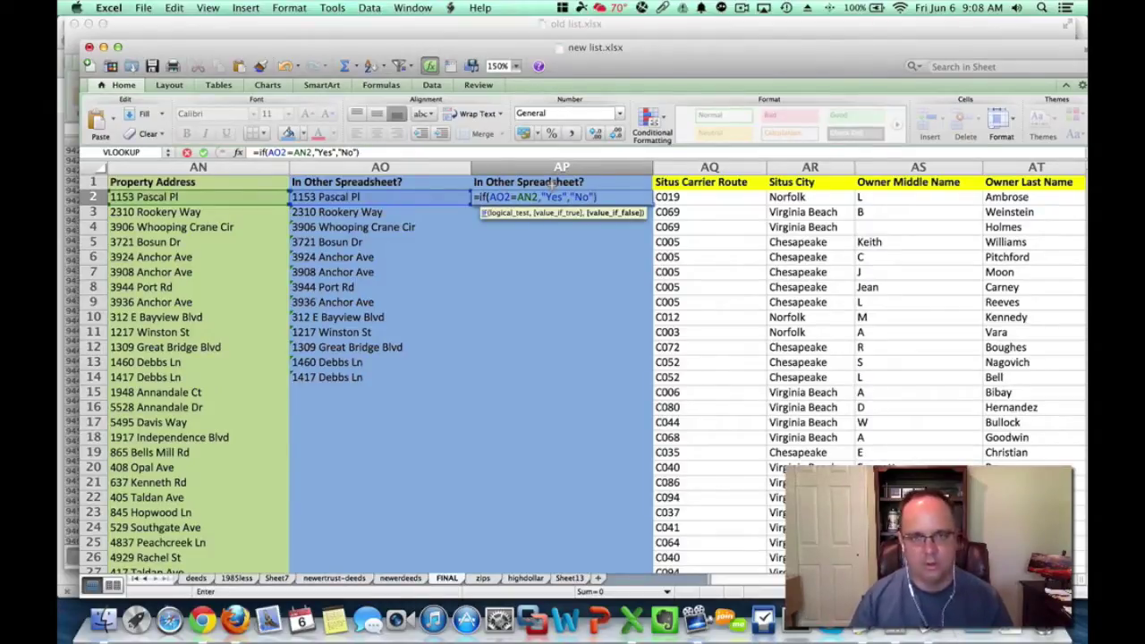
key(Return)
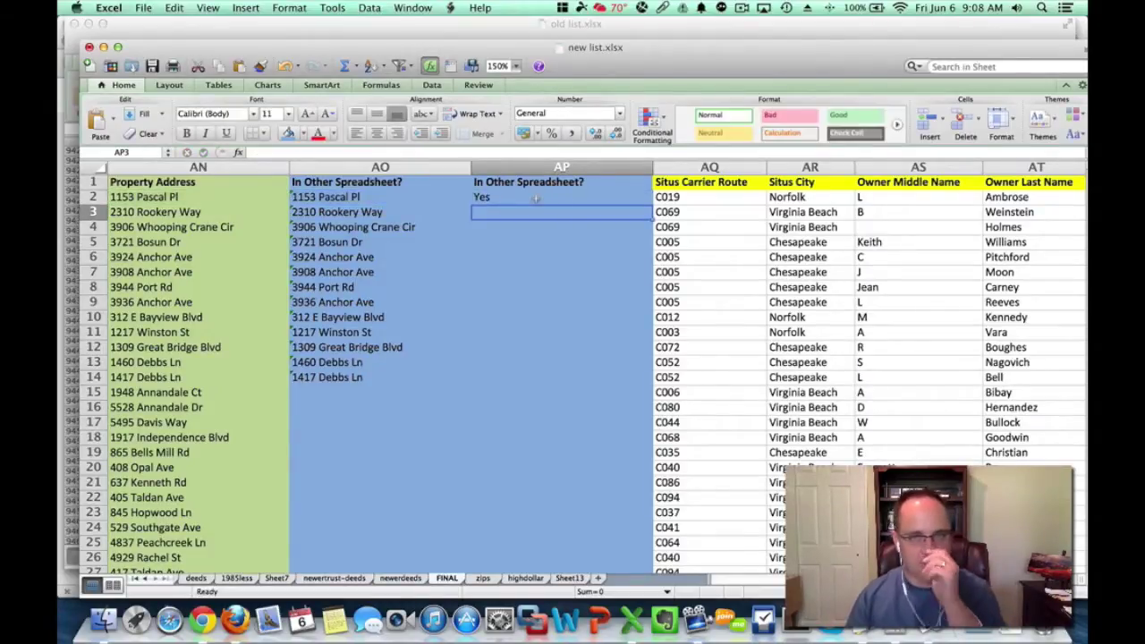
Copy the Yes/No formula down, then extend both formulas to row 19
click(538, 199)
drag(652, 204, 634, 383)
click(512, 274)
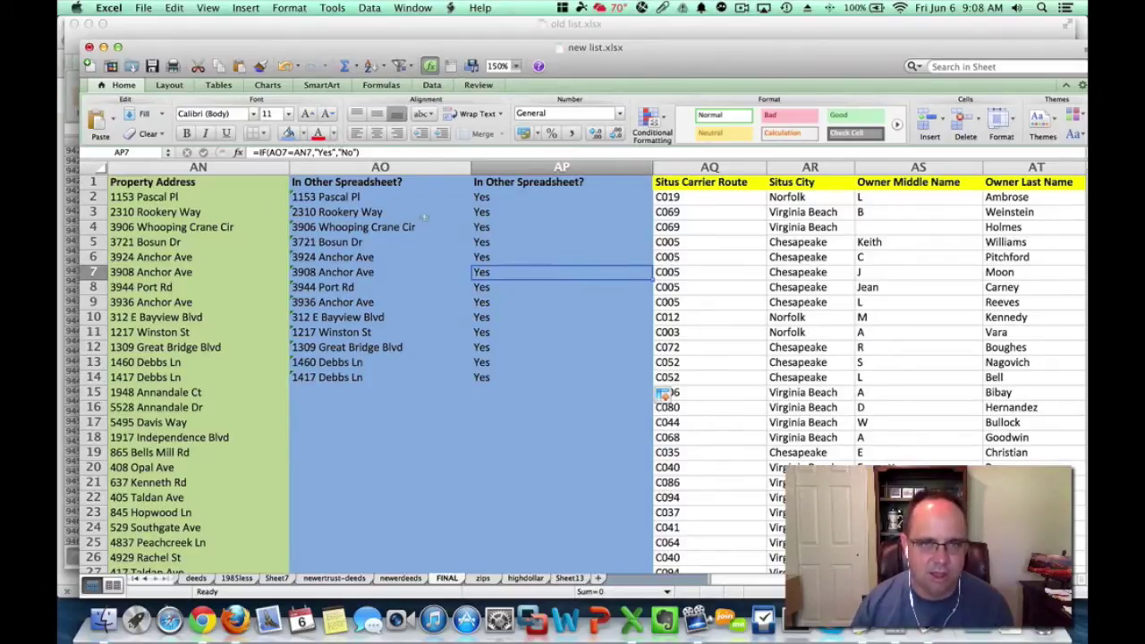
drag(341, 382, 653, 460)
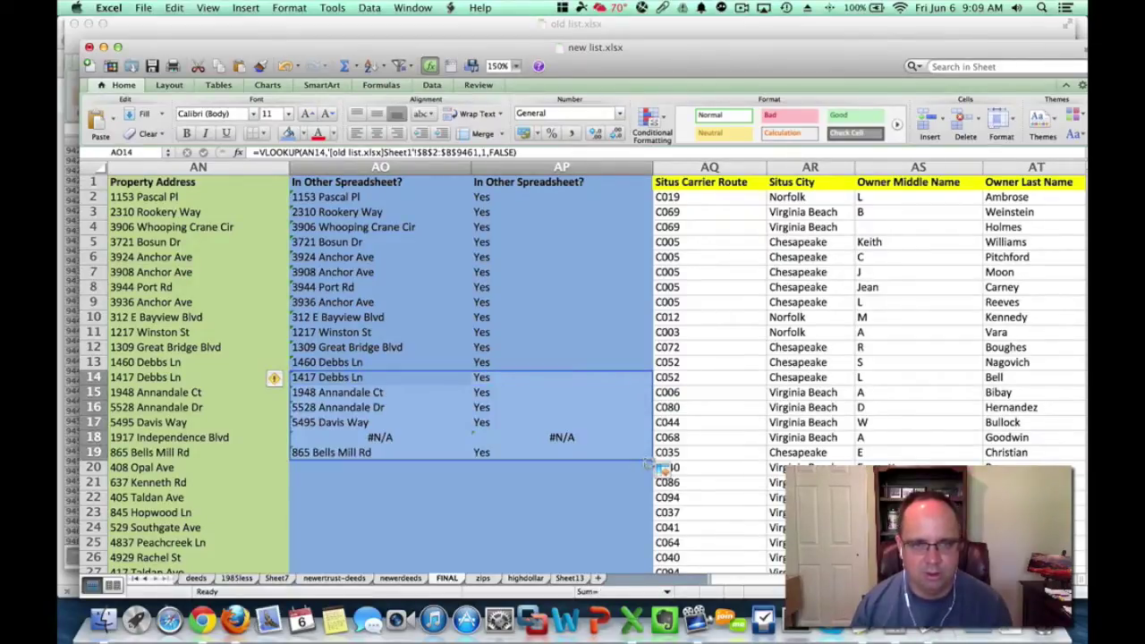
Inspect row 18's #N/A result and select AO19:AP19 for copying down
click(534, 439)
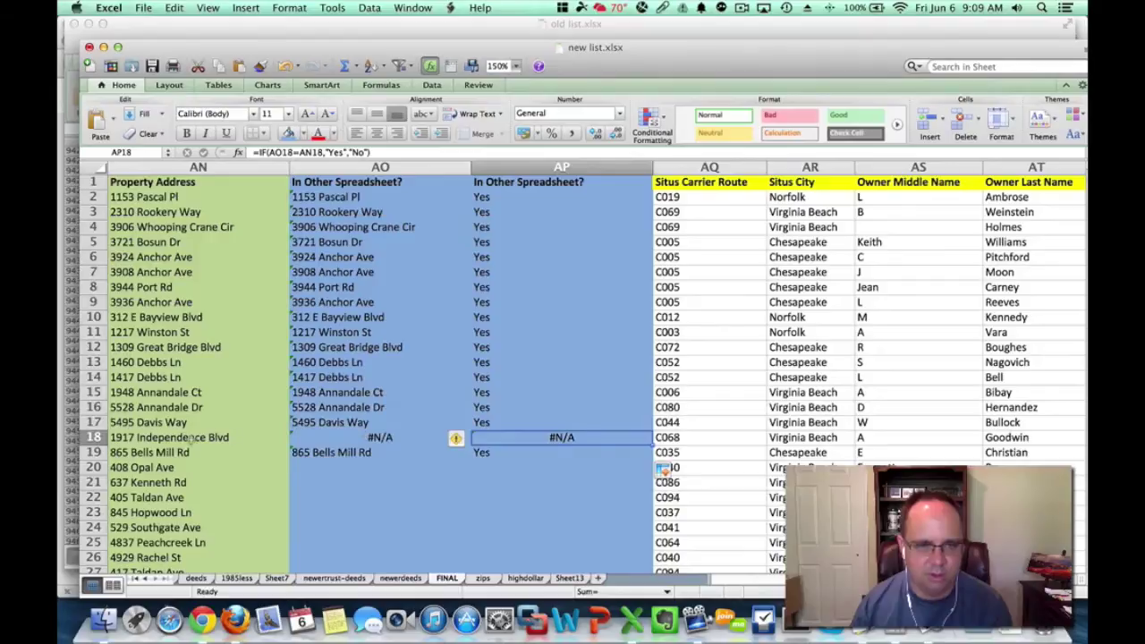
click(190, 438)
click(370, 439)
click(561, 437)
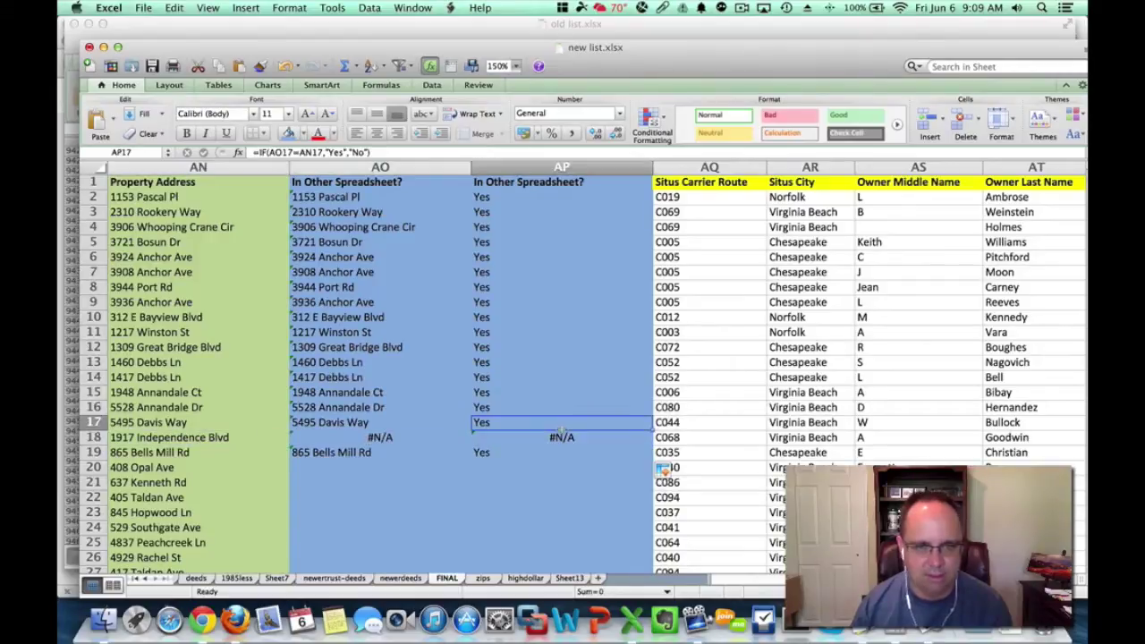
drag(381, 454, 515, 458)
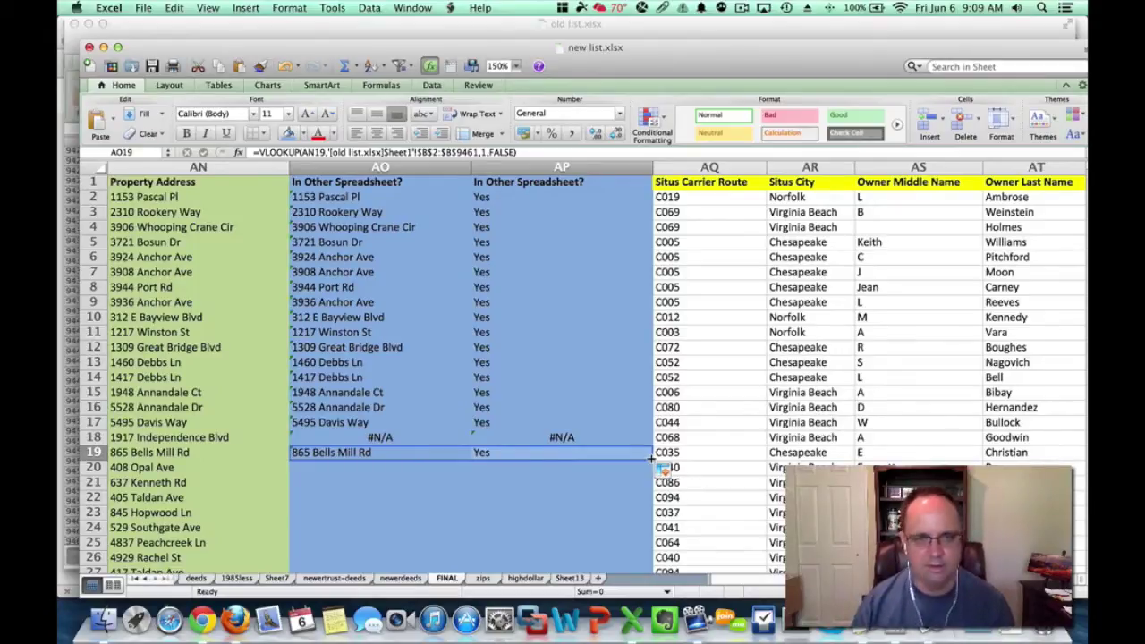
key(Right)
key(Right)
key(Right)
key(Right)
key(Right)
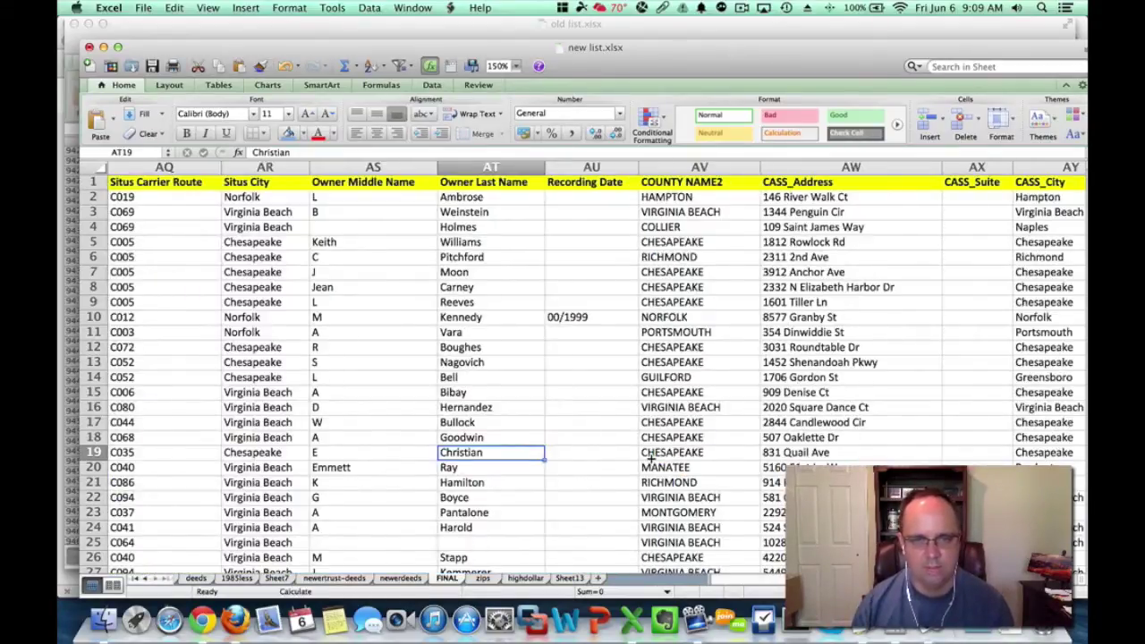
key(Left)
key(Left)
key(Left)
key(Left)
key(Left)
key(Left)
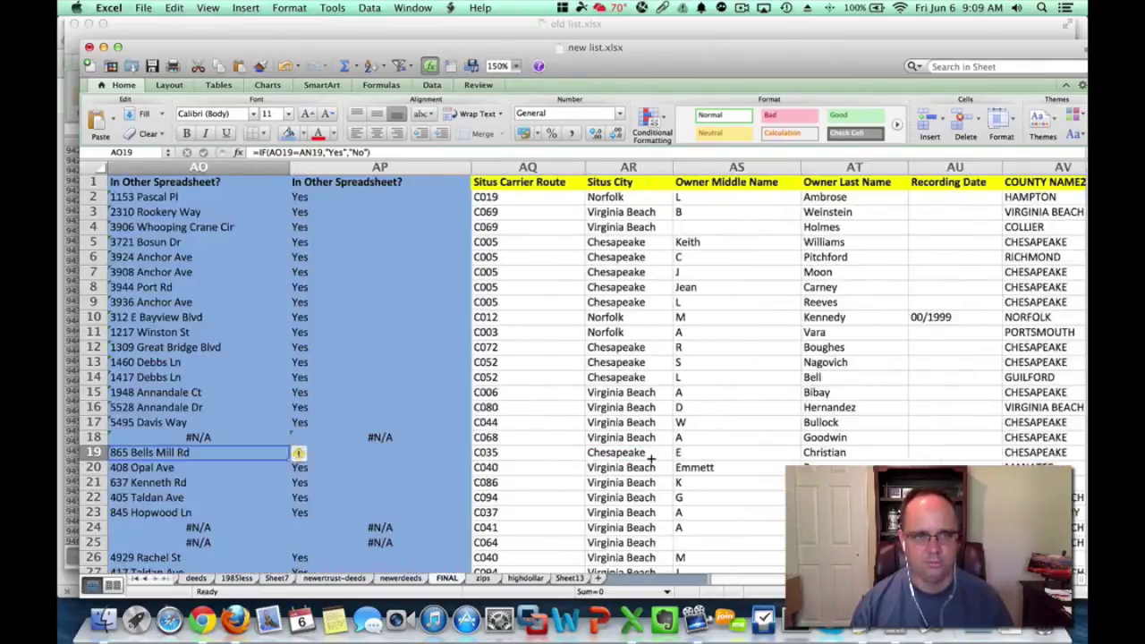
key(Right)
key(Left)
Page down through the filled results past row 830, checking the #N/A entries
key(Down)
key(Down)
key(Down)
key(Down)
key(Down)
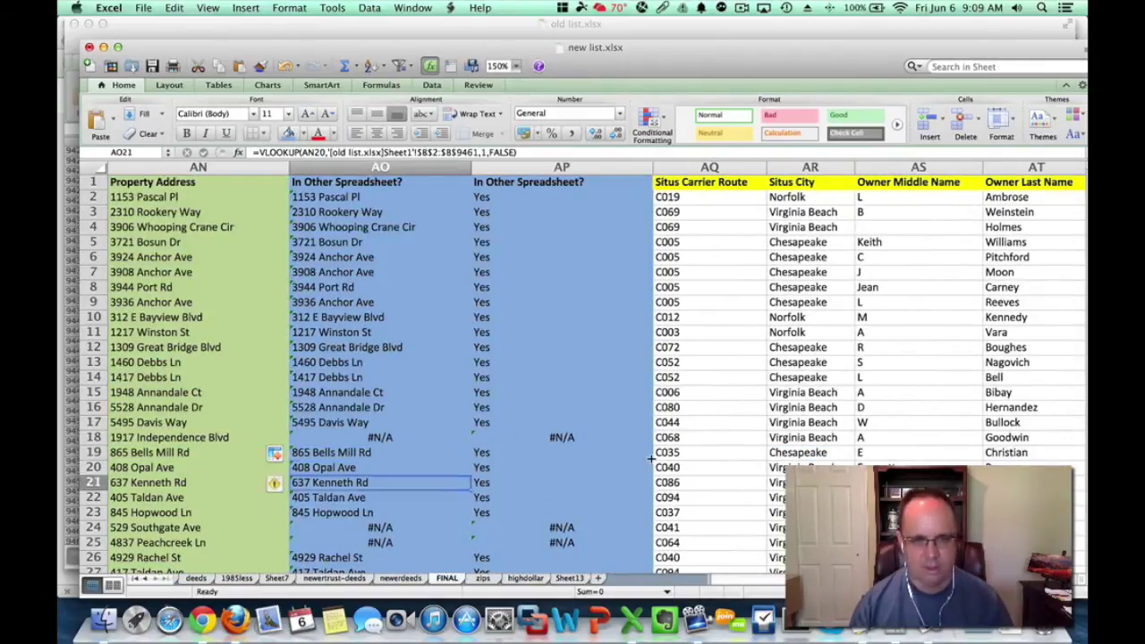
key(Down)
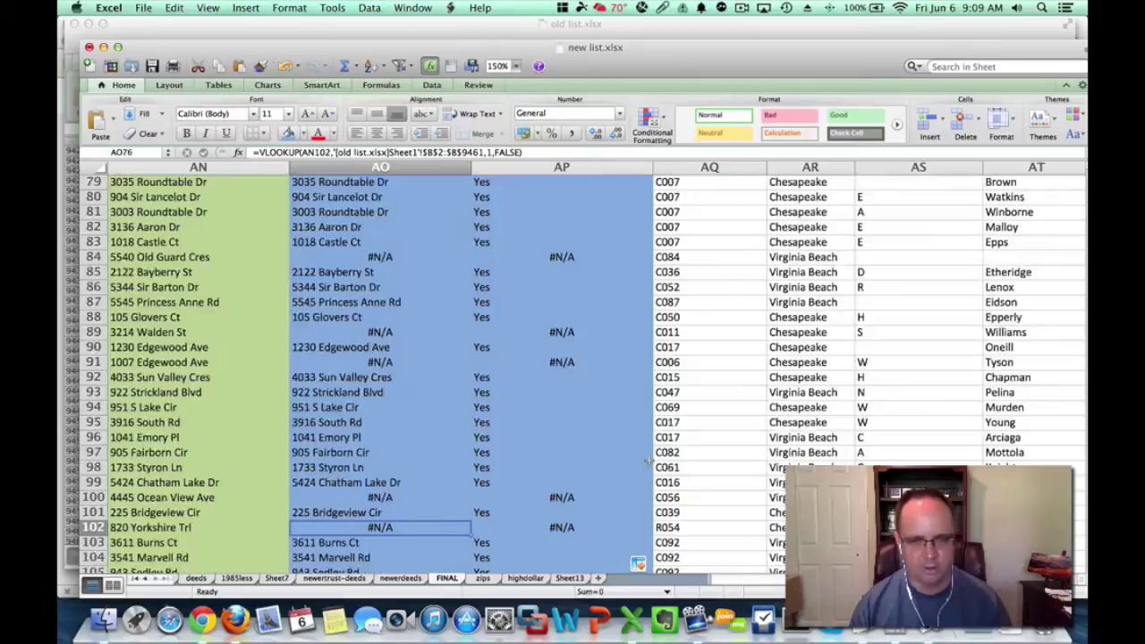
key(Down)
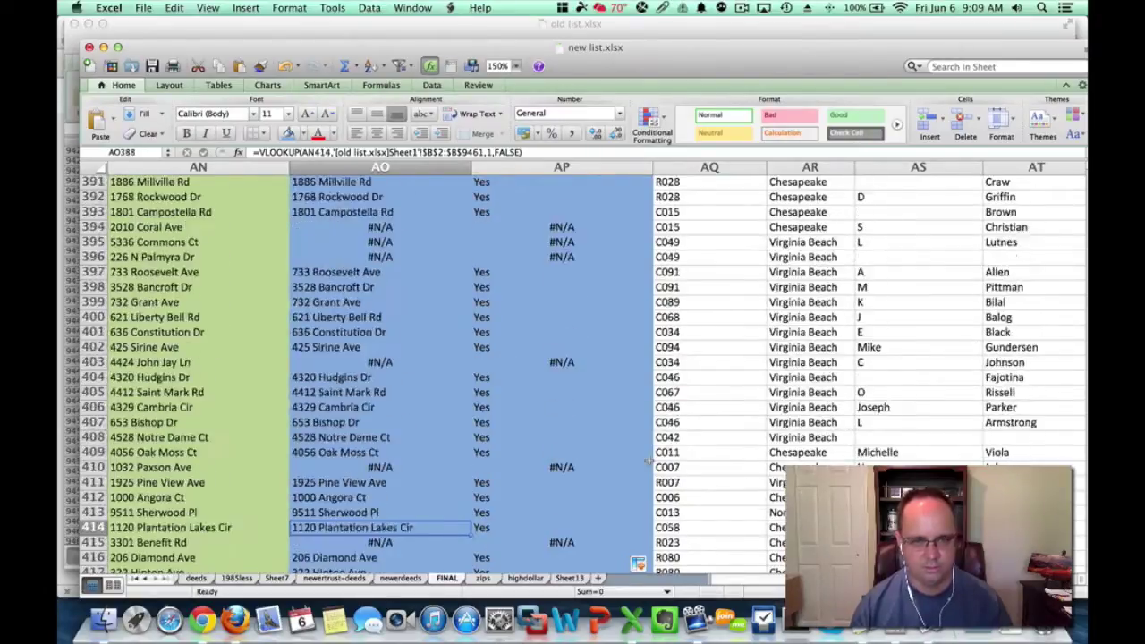
key(Down)
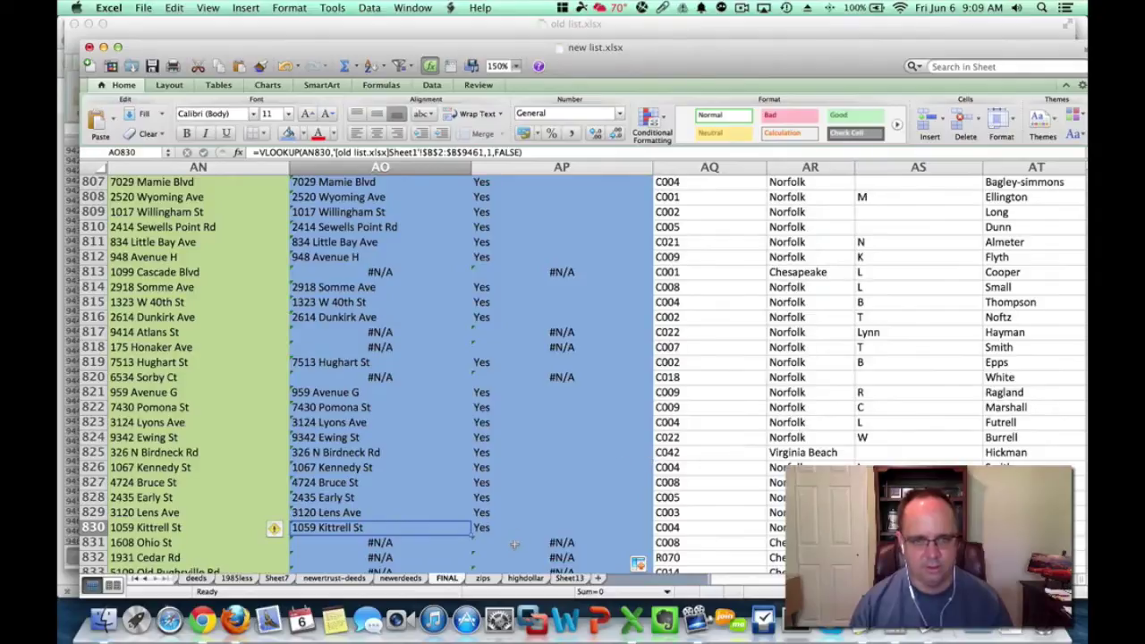
scroll(515, 543, down, 1)
drag(413, 512, 539, 514)
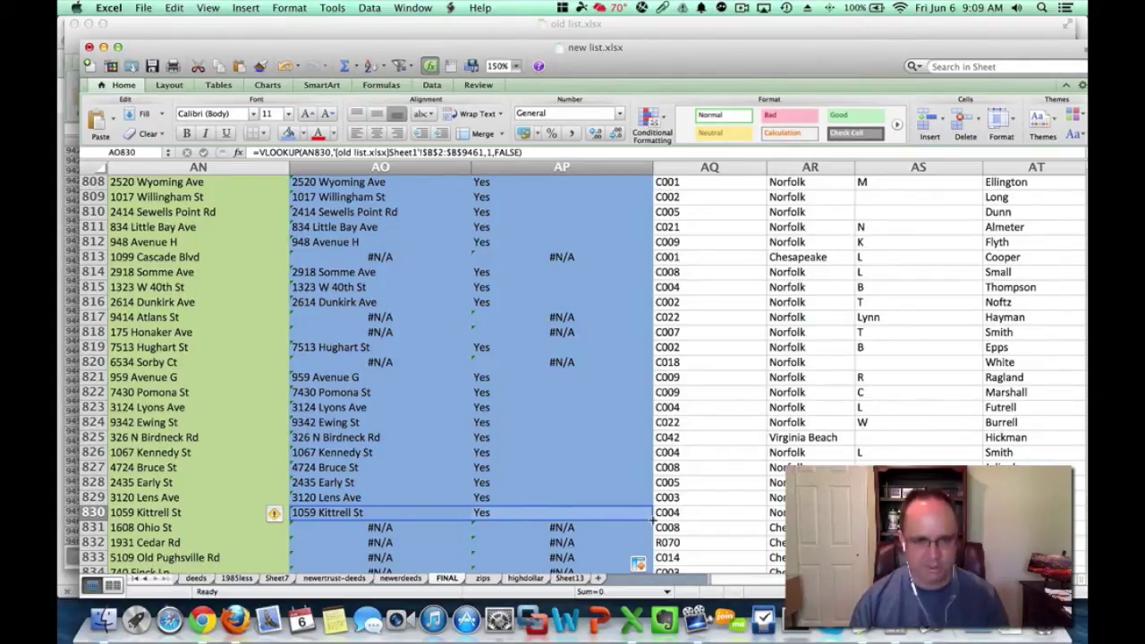
key(Down)
key(Left)
key(Right)
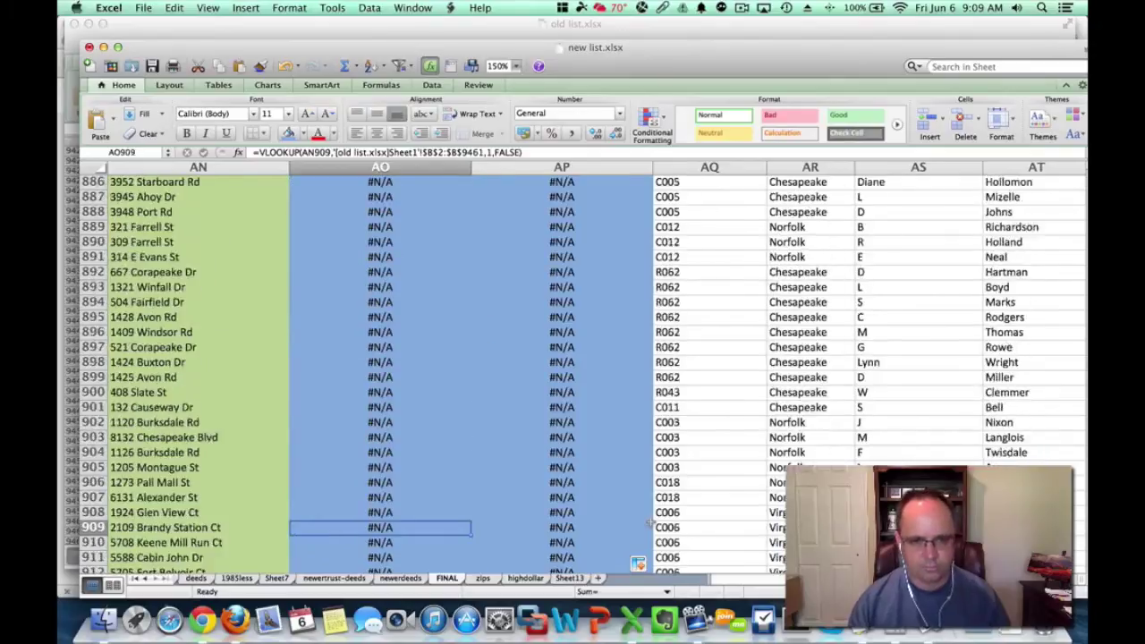
key(Return)
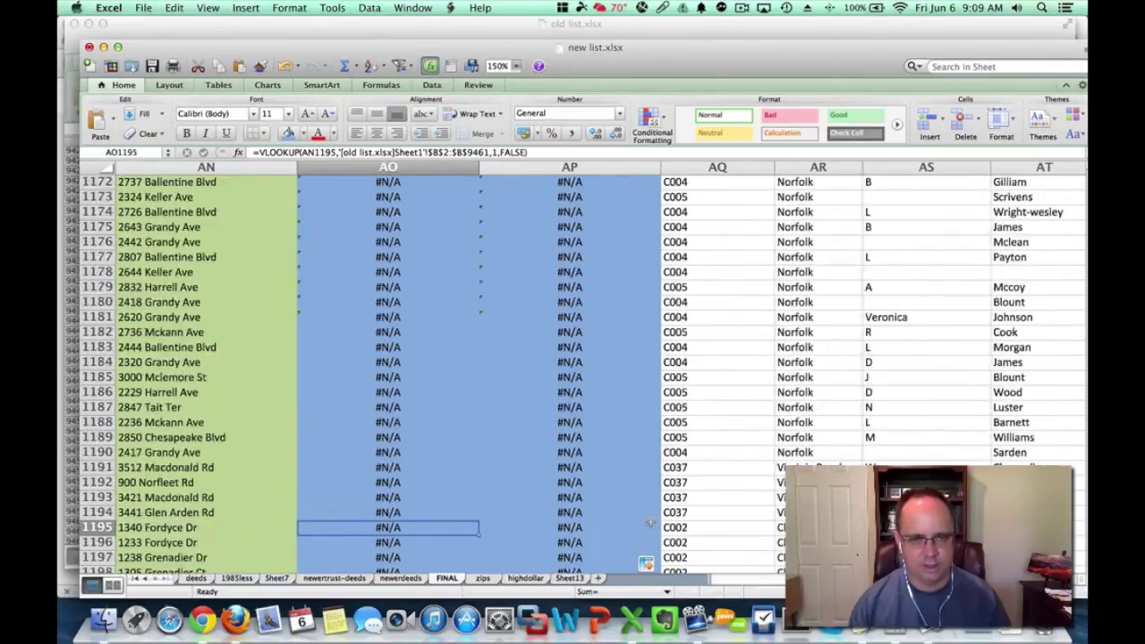
key(Return)
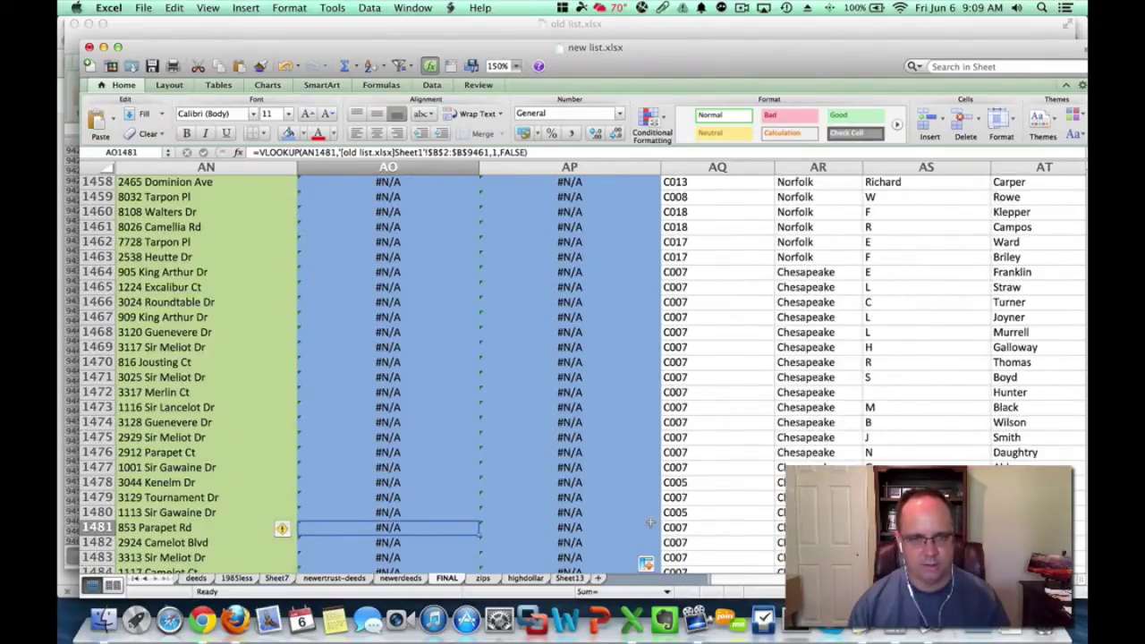
Commit the VLOOKUP formula in AO1478 and page down through the lookup results
double_click(409, 488)
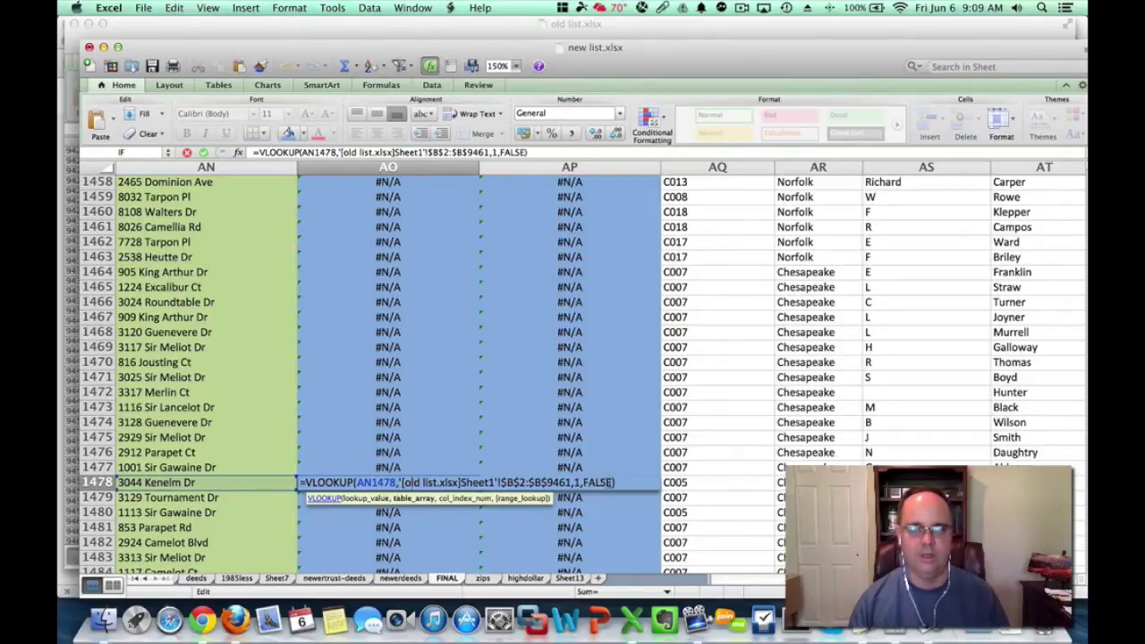
key(Return)
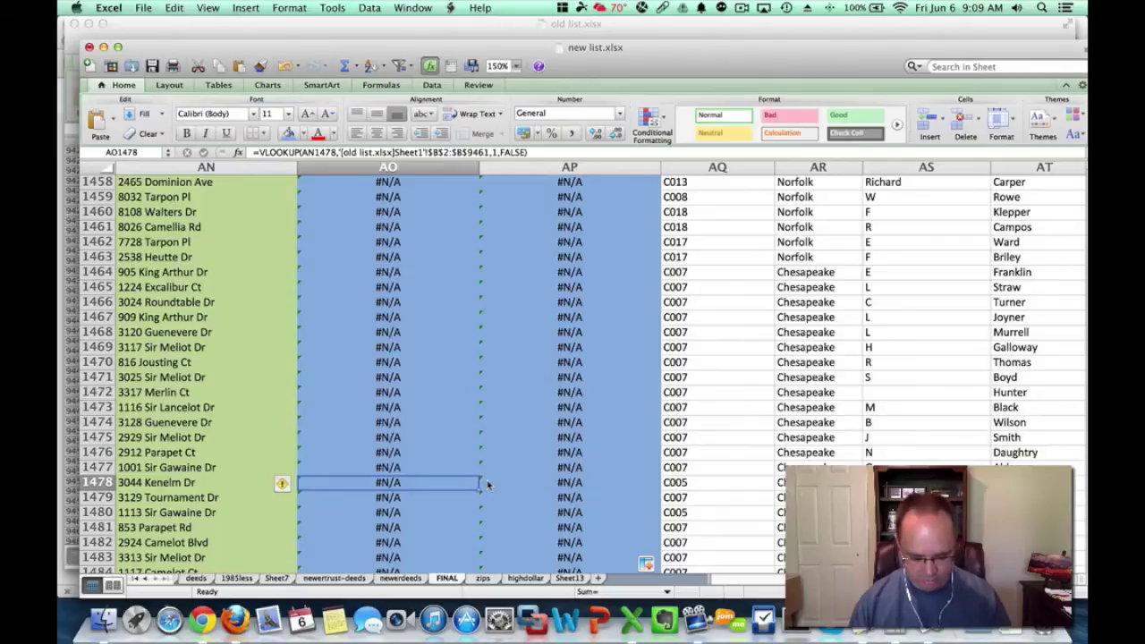
key(Page_Down)
key(Page_Down)
key(Page_Down)
key(Page_Down)
key(Page_Down)
key(Page_Down)
key(Page_Down)
key(Page_Down)
key(Page_Down)
key(Page_Down)
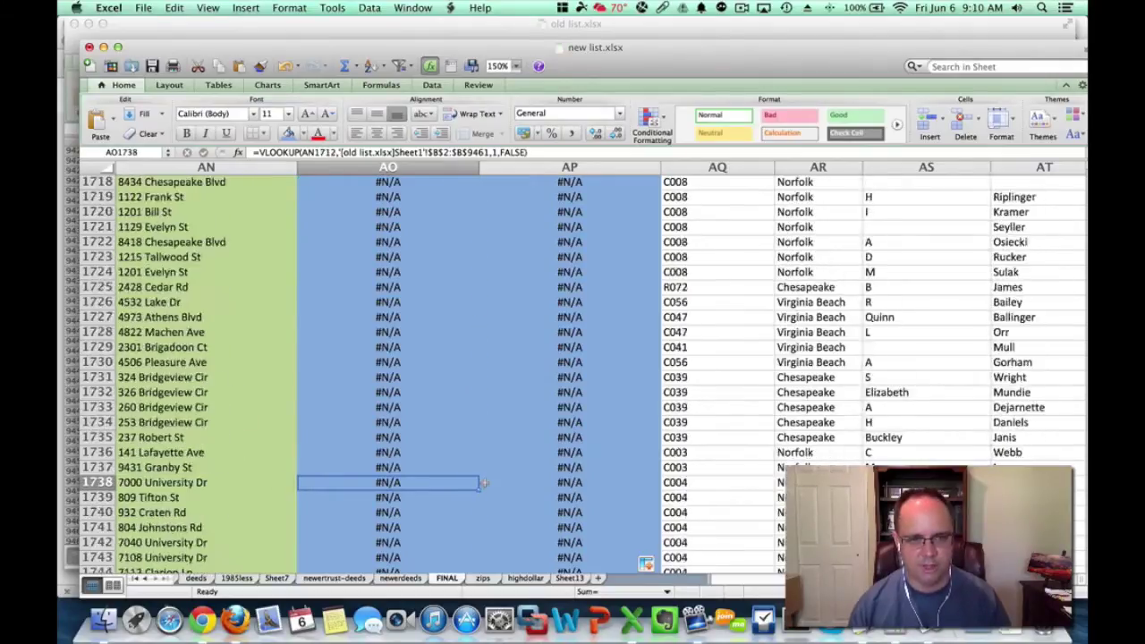
key(Page_Down)
key(Page_Down)
key(Page_Down)
key(Page_Down)
key(Page_Down)
key(Page_Down)
key(Page_Down)
key(Page_Down)
key(Page_Down)
key(Page_Down)
key(Page_Down)
key(Page_Down)
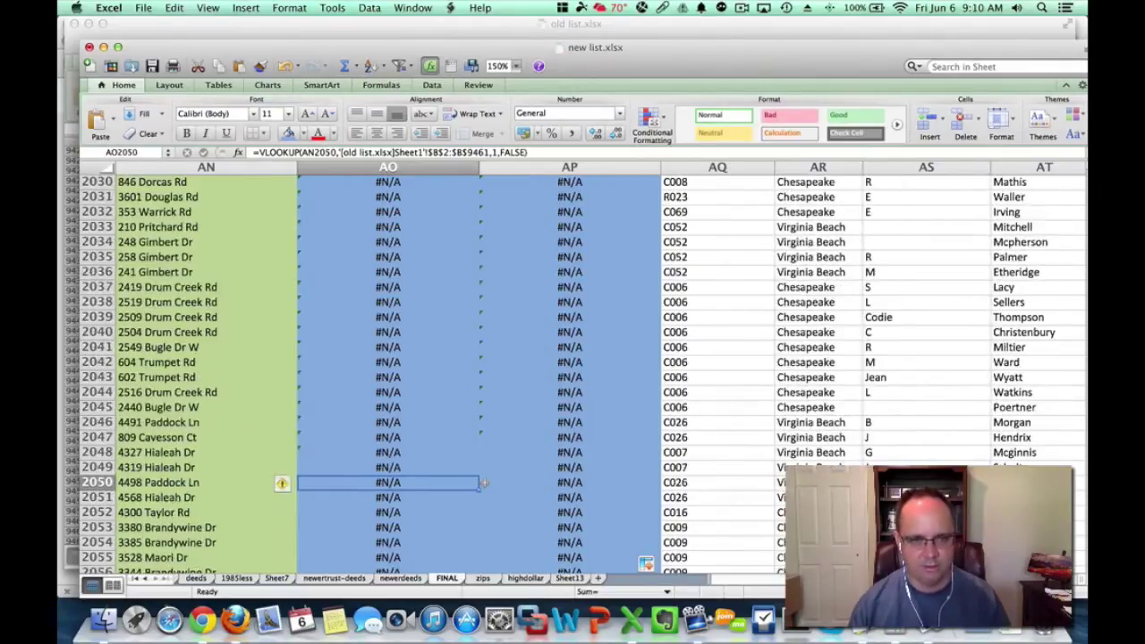
key(Page_Down)
key(Page_Down)
key(Page_Down)
key(Page_Down)
key(Page_Down)
key(Page_Down)
Confirm the lookup results run to the last row, 7292, then return to the In Other Spreadsheet? header
key(ctrl+Down)
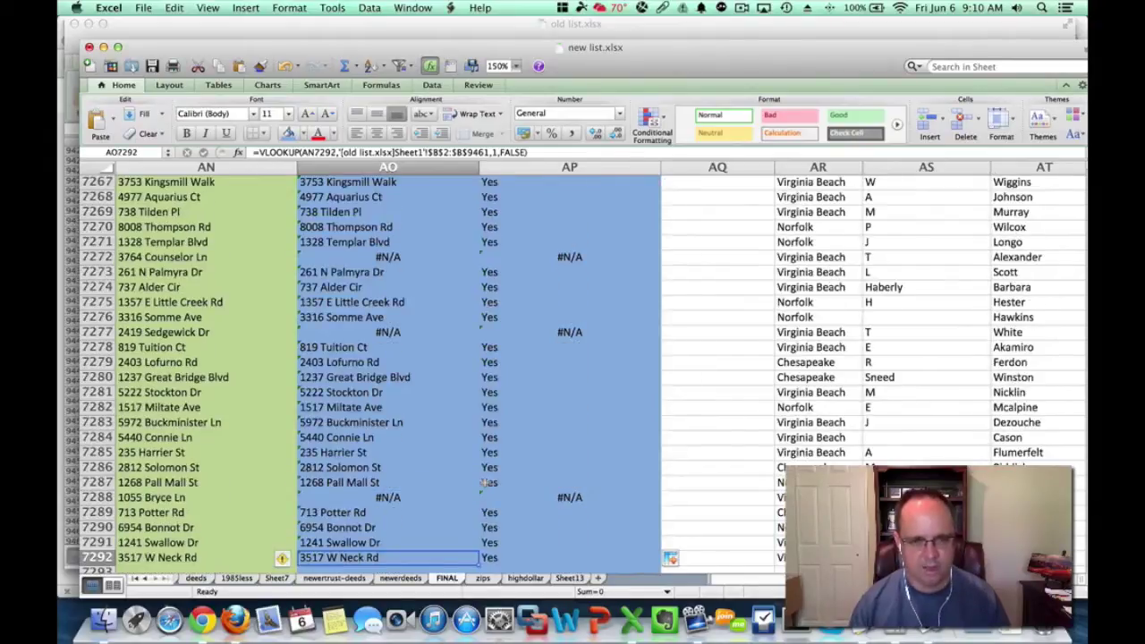
key(Down)
key(Down)
key(Down)
key(Down)
key(Down)
key(Down)
key(Down)
key(Down)
key(Down)
key(Up)
key(Up)
key(Up)
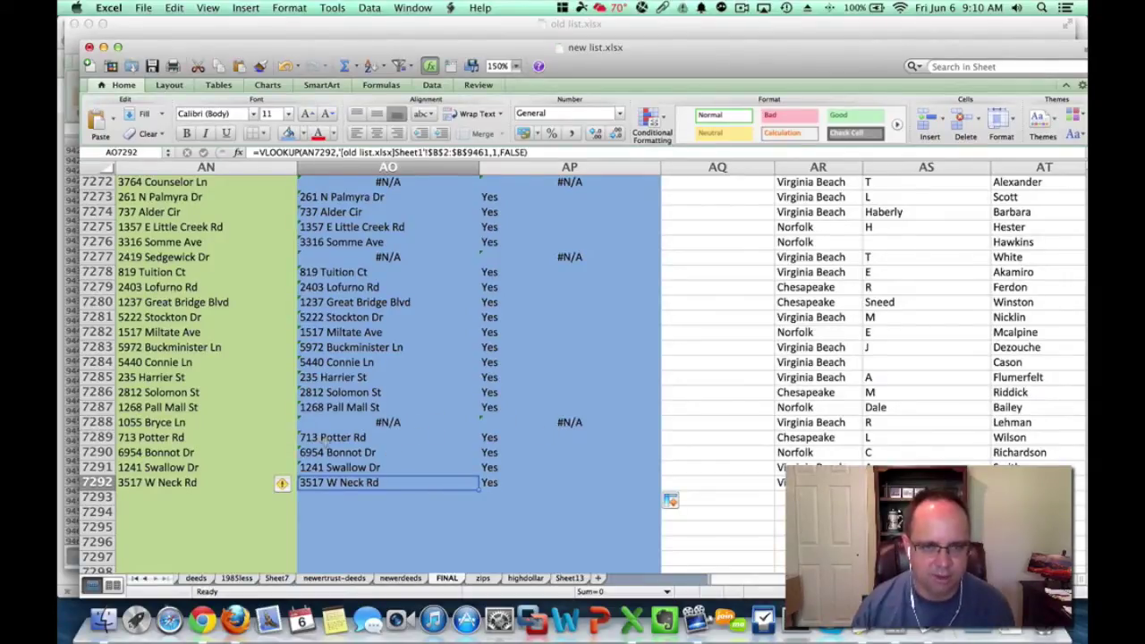
click(426, 394)
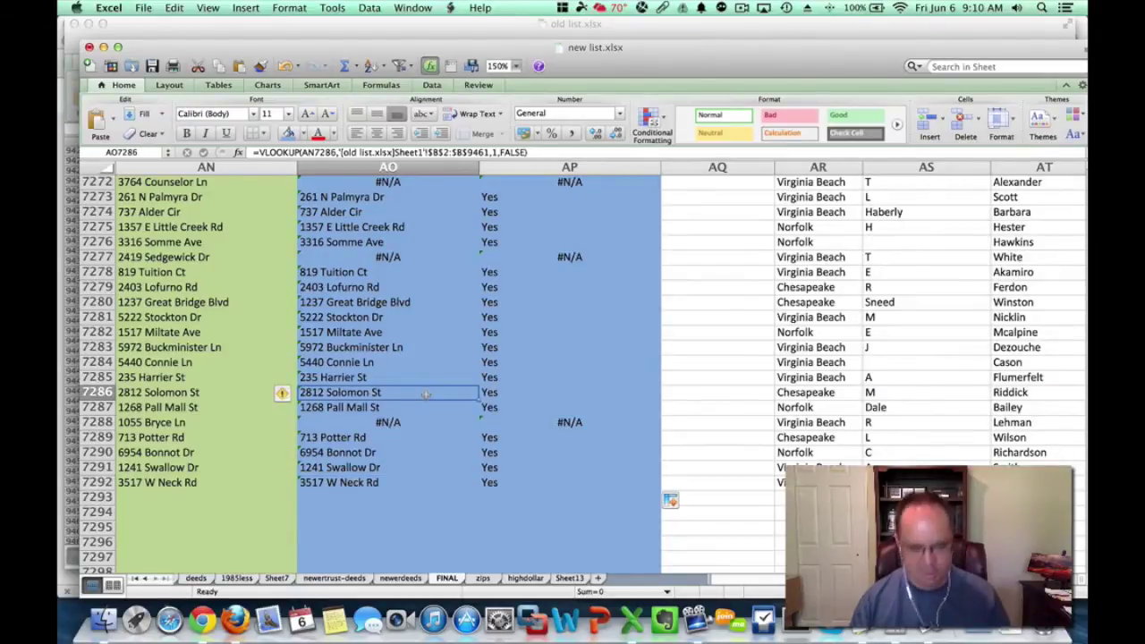
key(ctrl+Up)
key(Down)
key(Up)
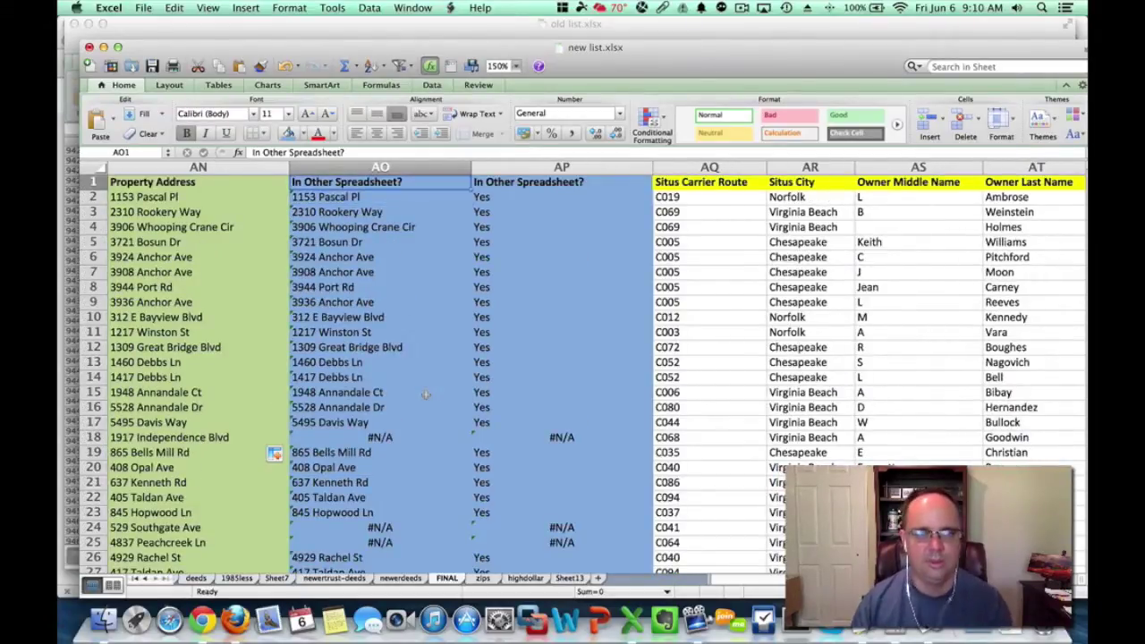
Turn on filtering and set the AP column filter to show only #N/A rows
click(400, 67)
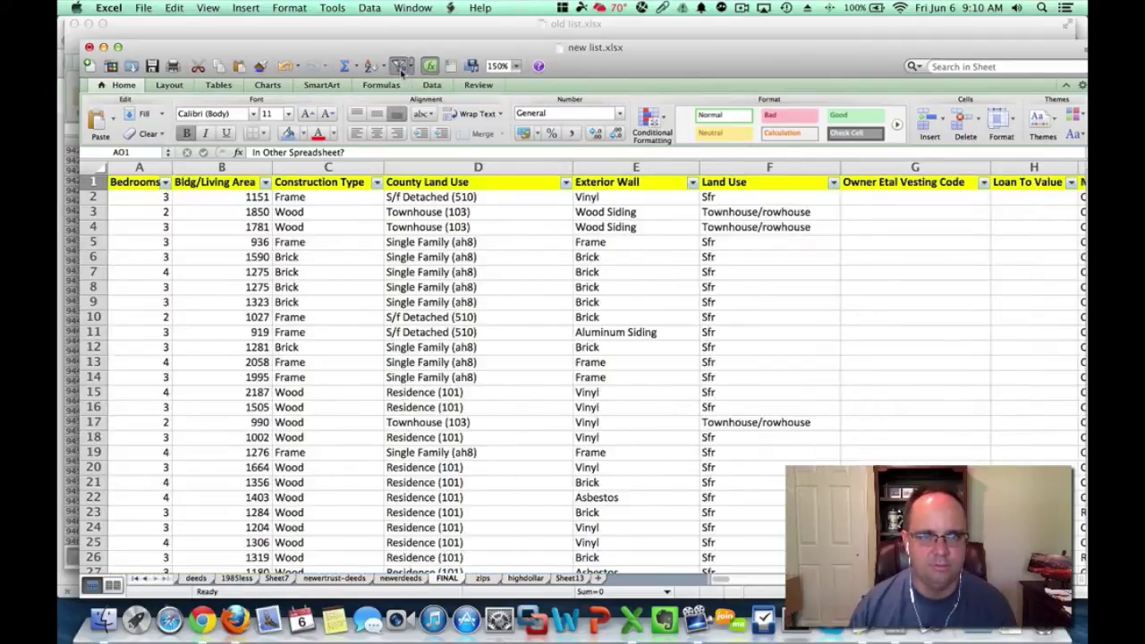
key(Left)
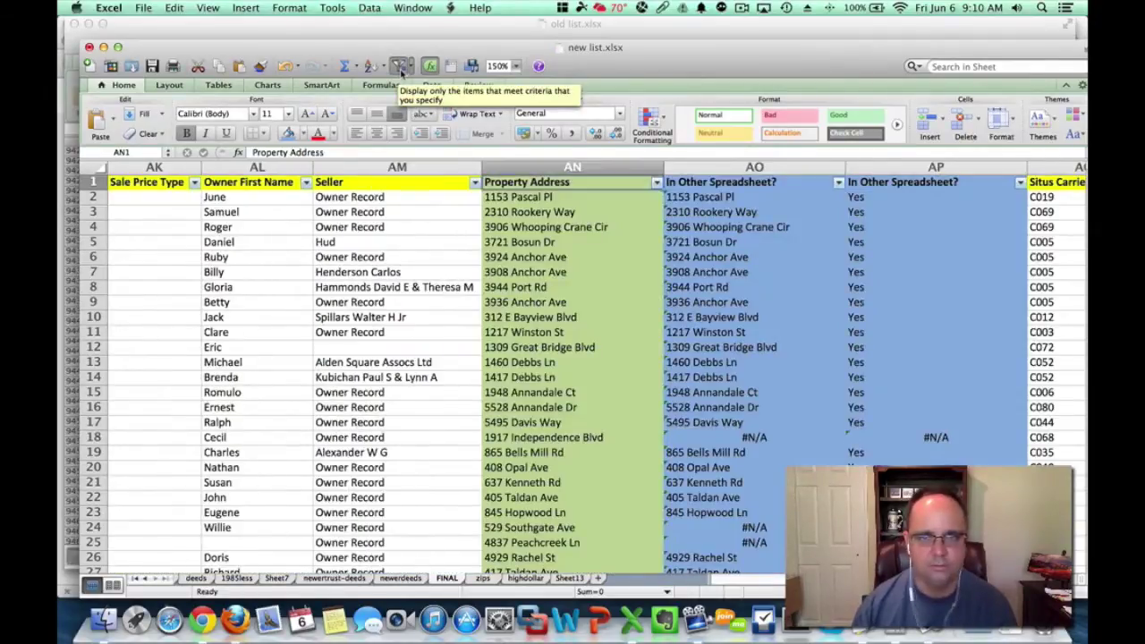
key(Right)
key(Right)
key(Right)
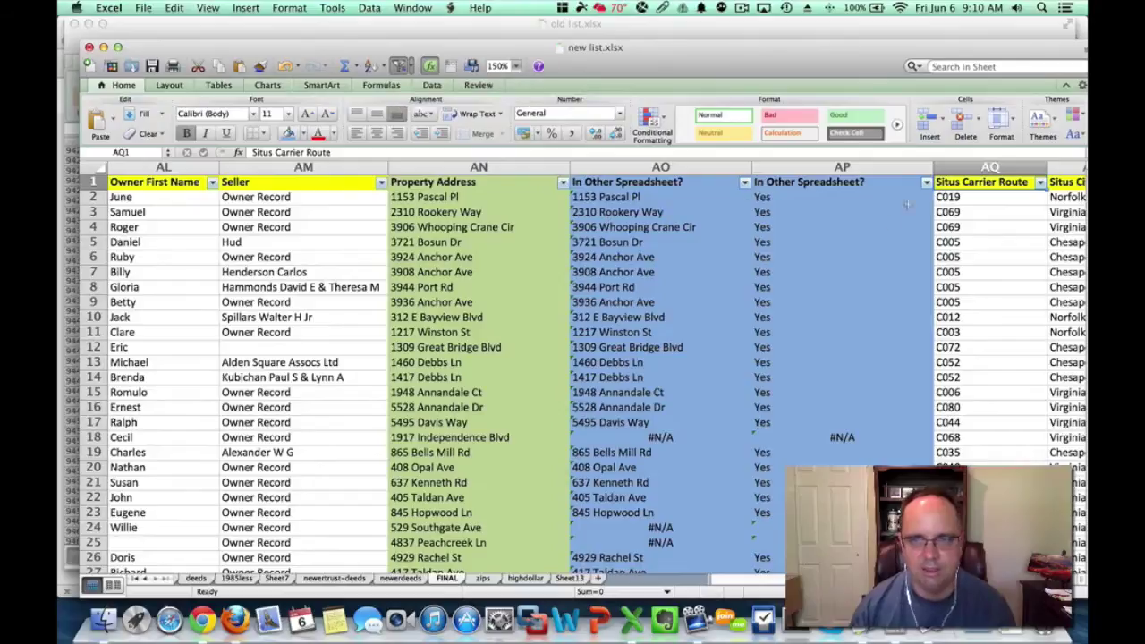
click(926, 183)
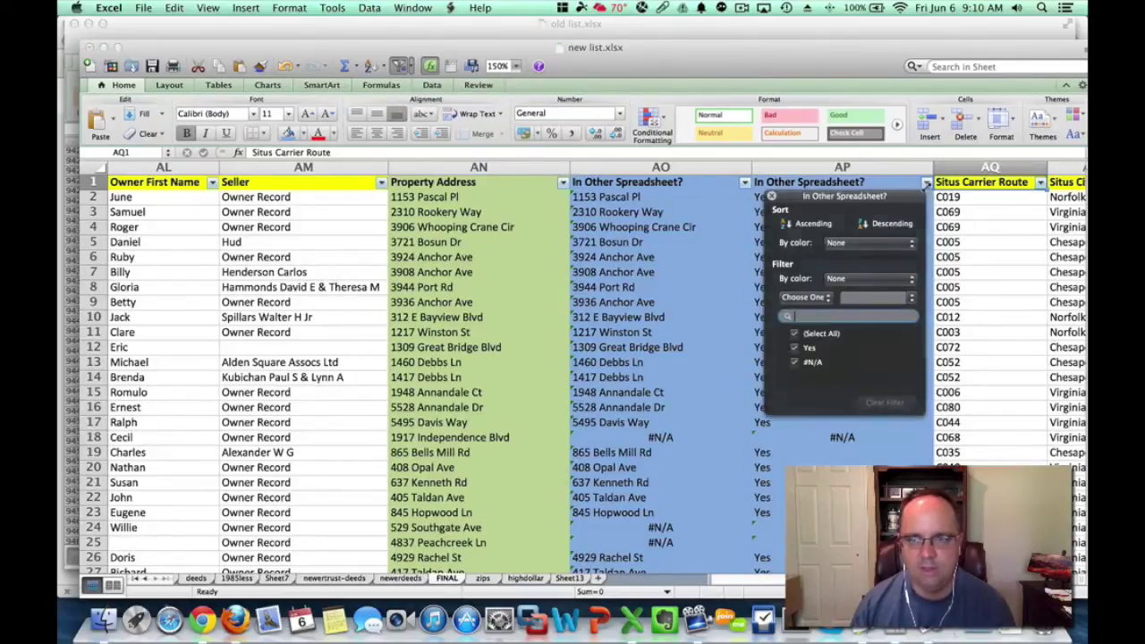
click(795, 349)
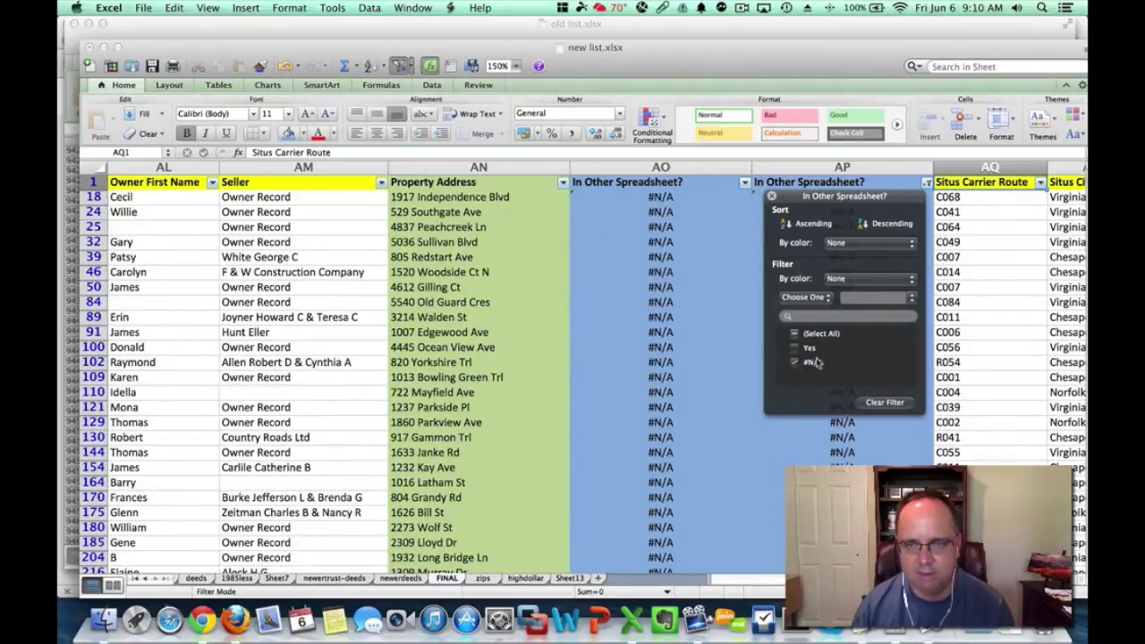
click(797, 334)
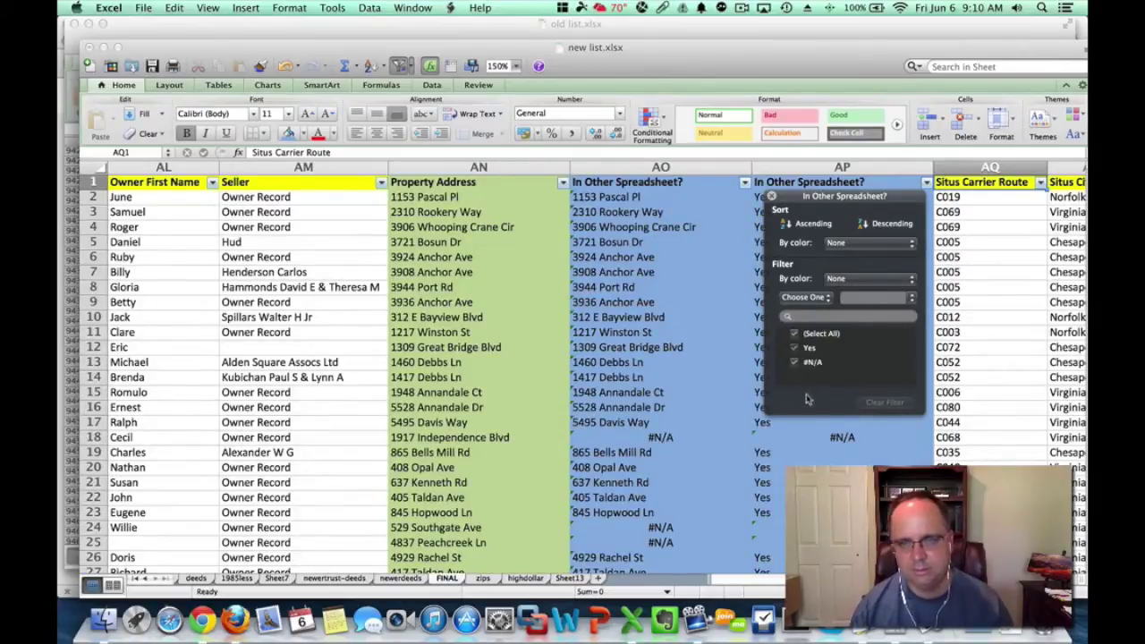
click(794, 348)
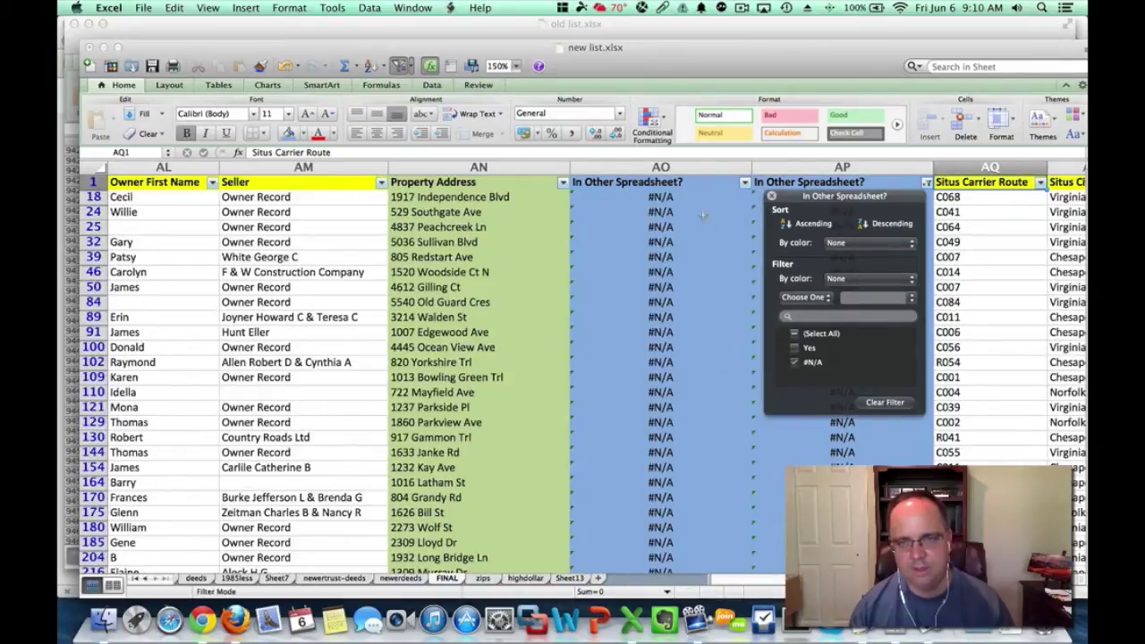
click(696, 205)
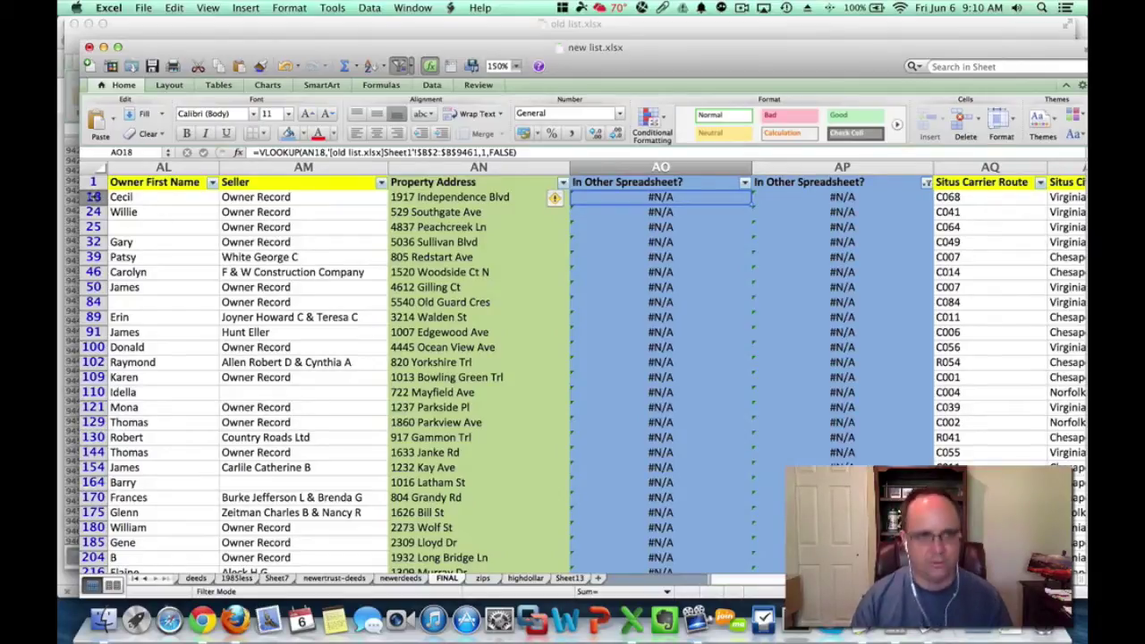
Create a new blank workbook, then return to new list.xlsx
click(134, 7)
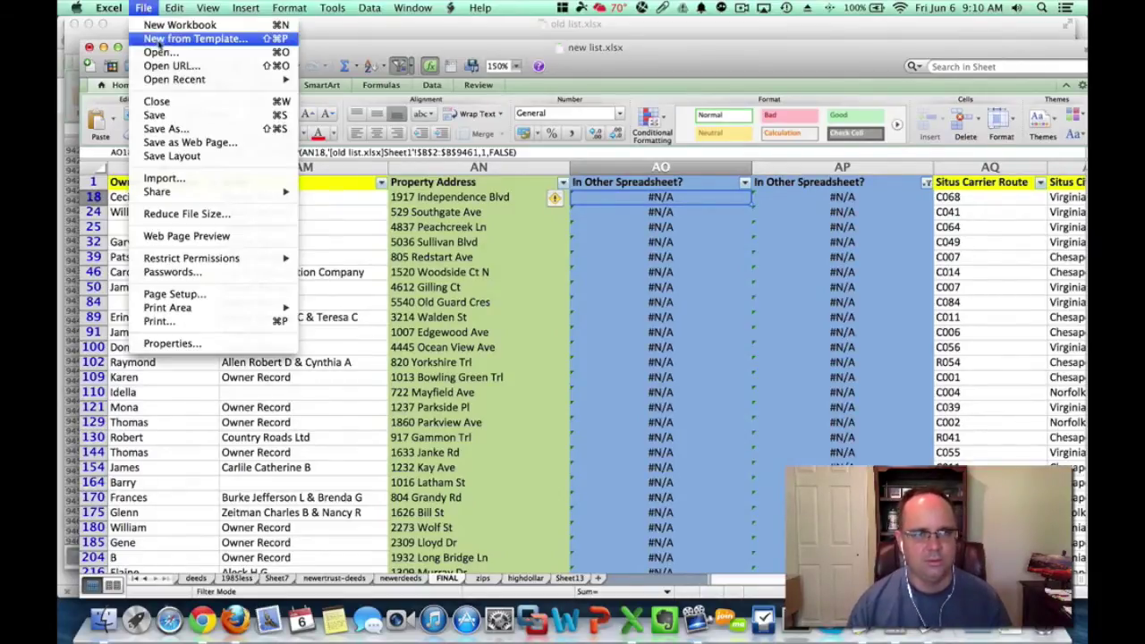
click(184, 25)
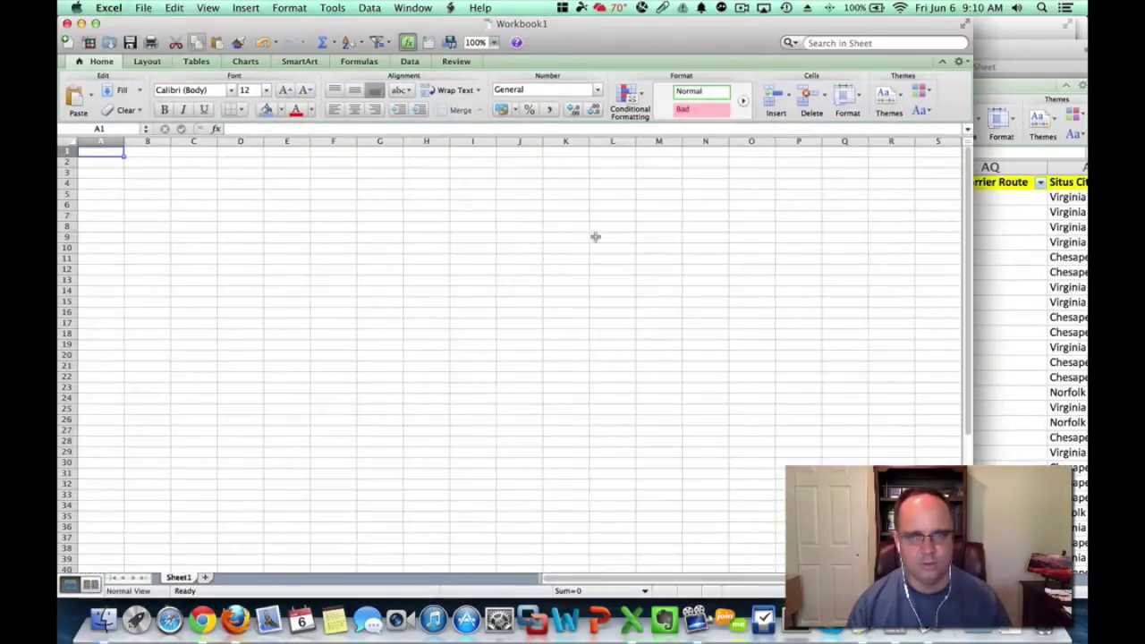
click(1007, 314)
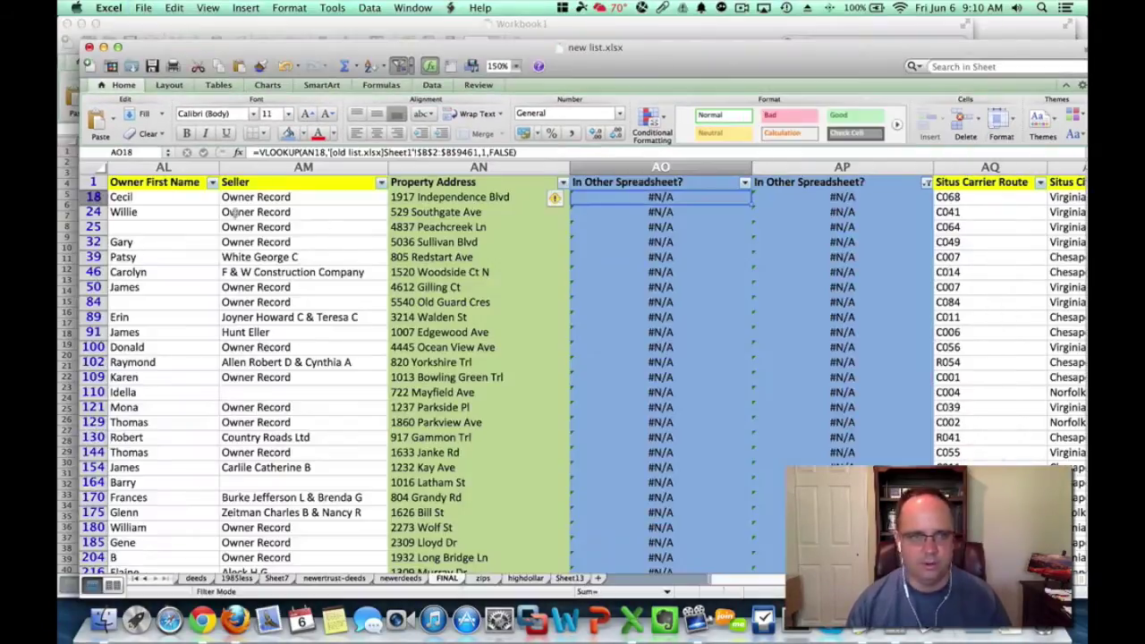
Copy the filtered #N/A rows from AL1 to the end of the data
click(154, 182)
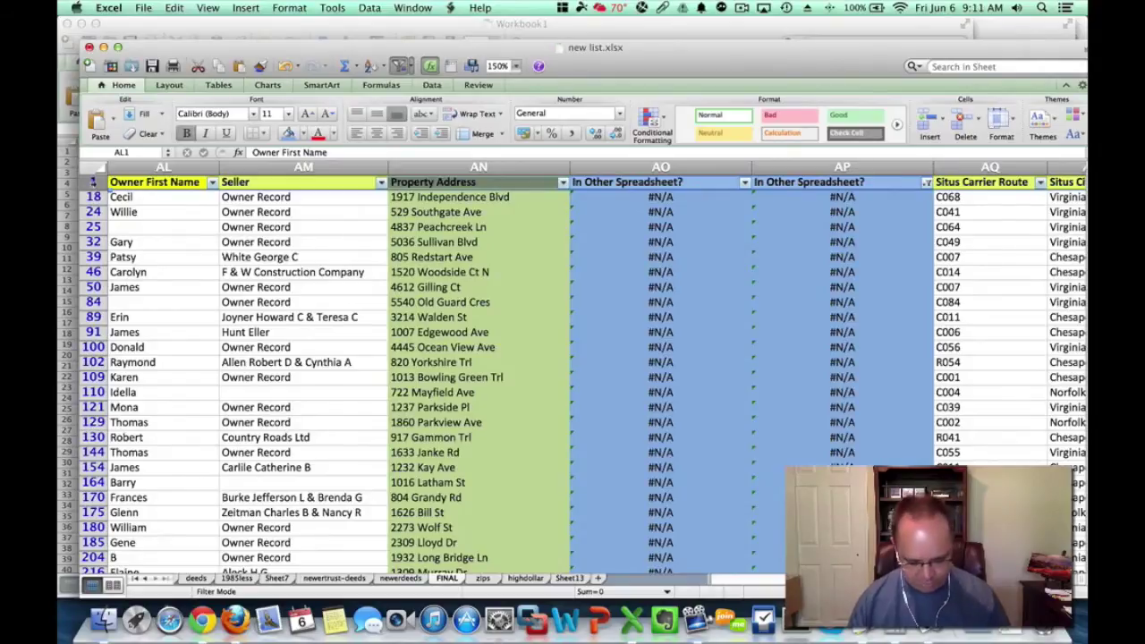
drag(153, 181, 94, 569)
key(super+shift+Down)
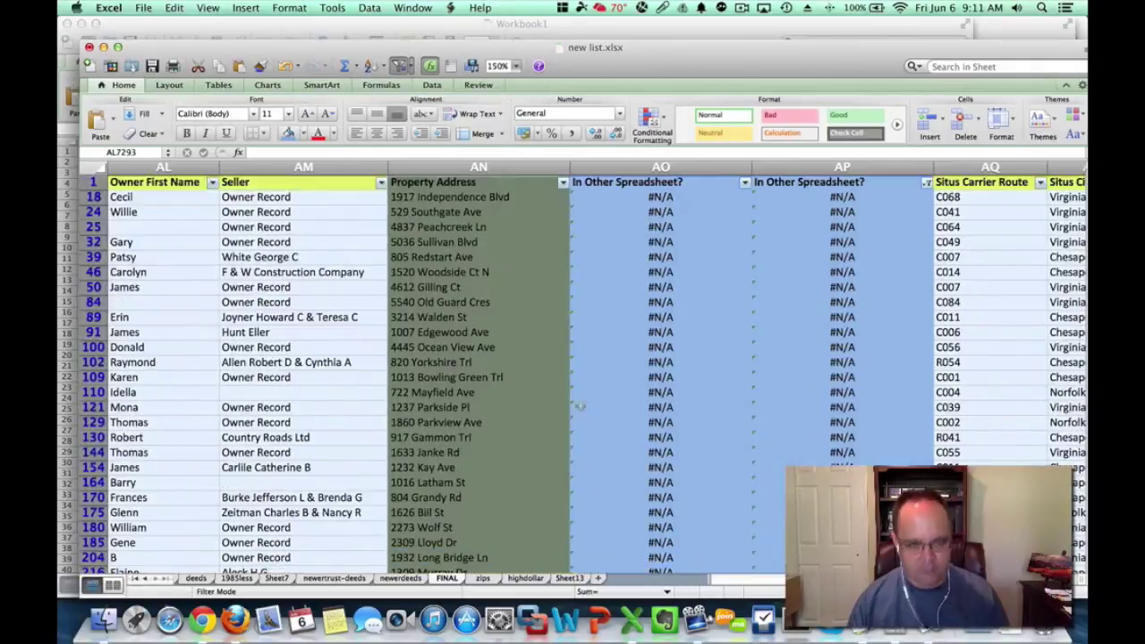
key(super+c)
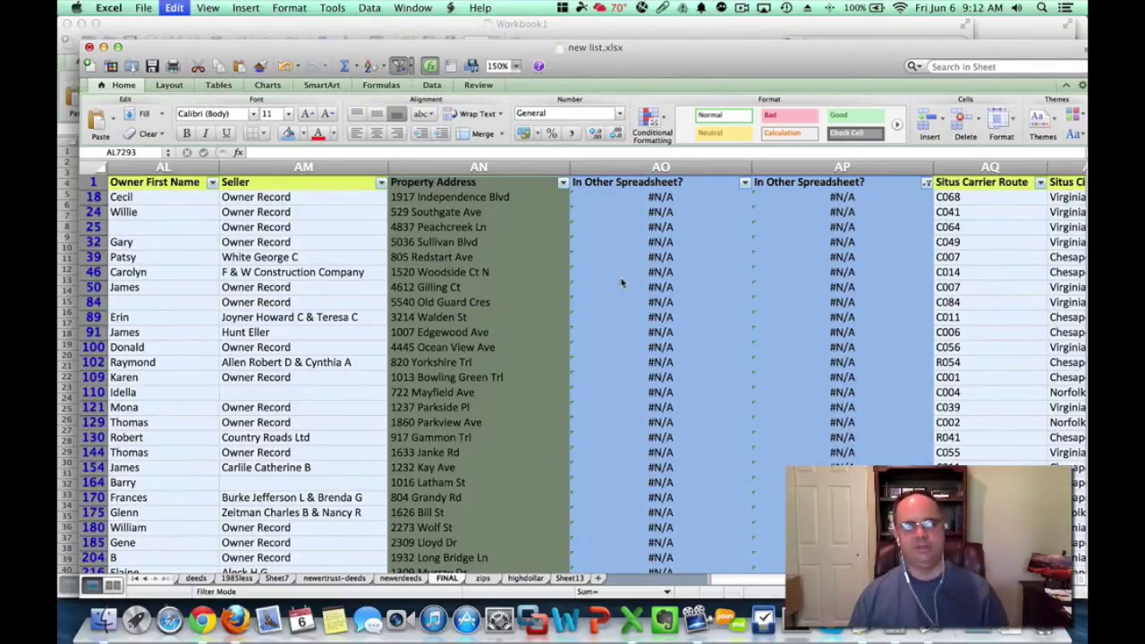
key(super+c)
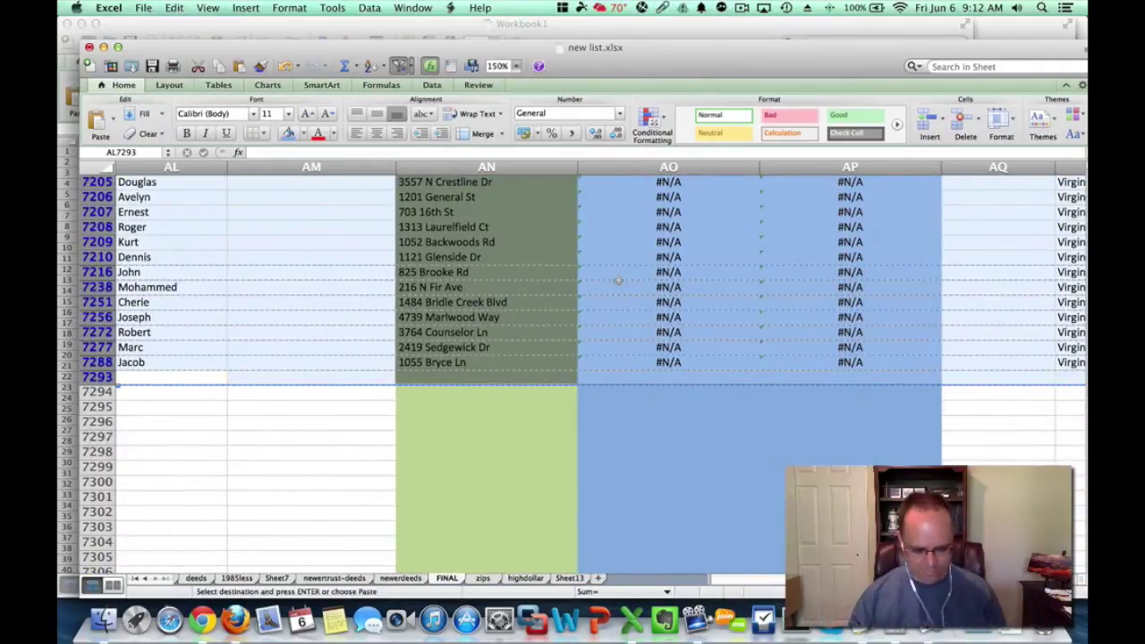
click(409, 8)
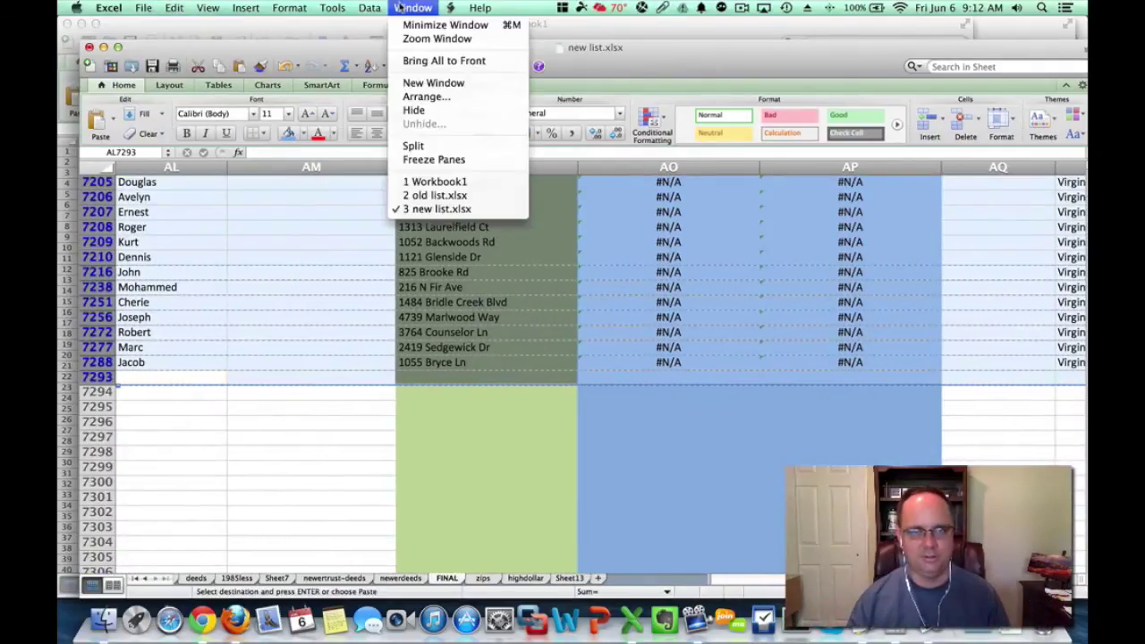
Paste the copied #N/A rows into Workbook1's Sheet1
click(484, 184)
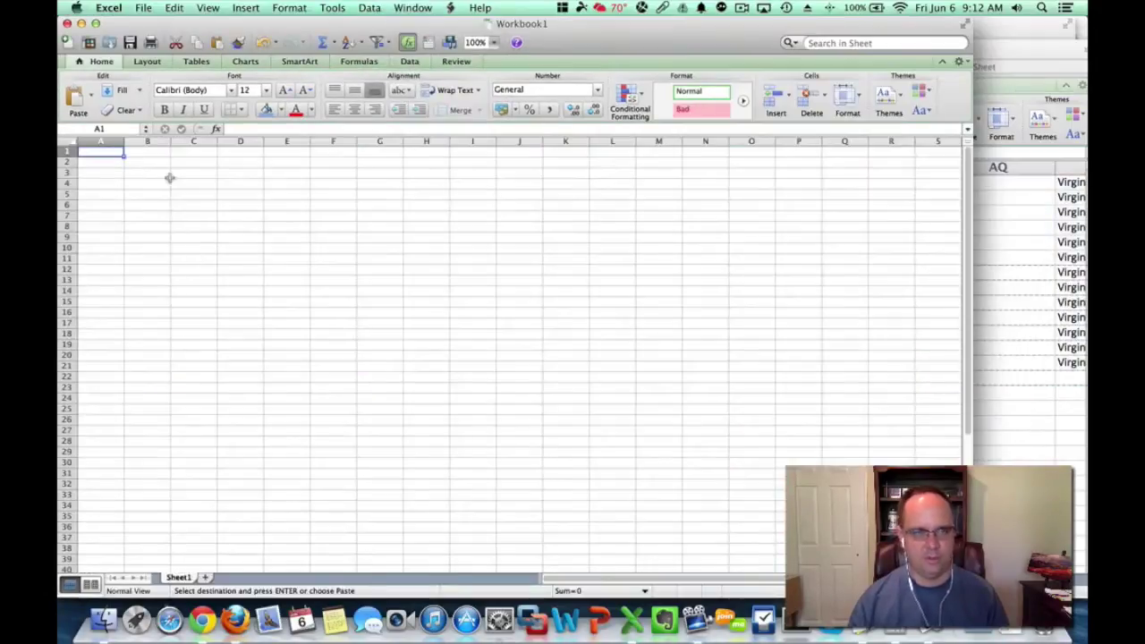
key(super+v)
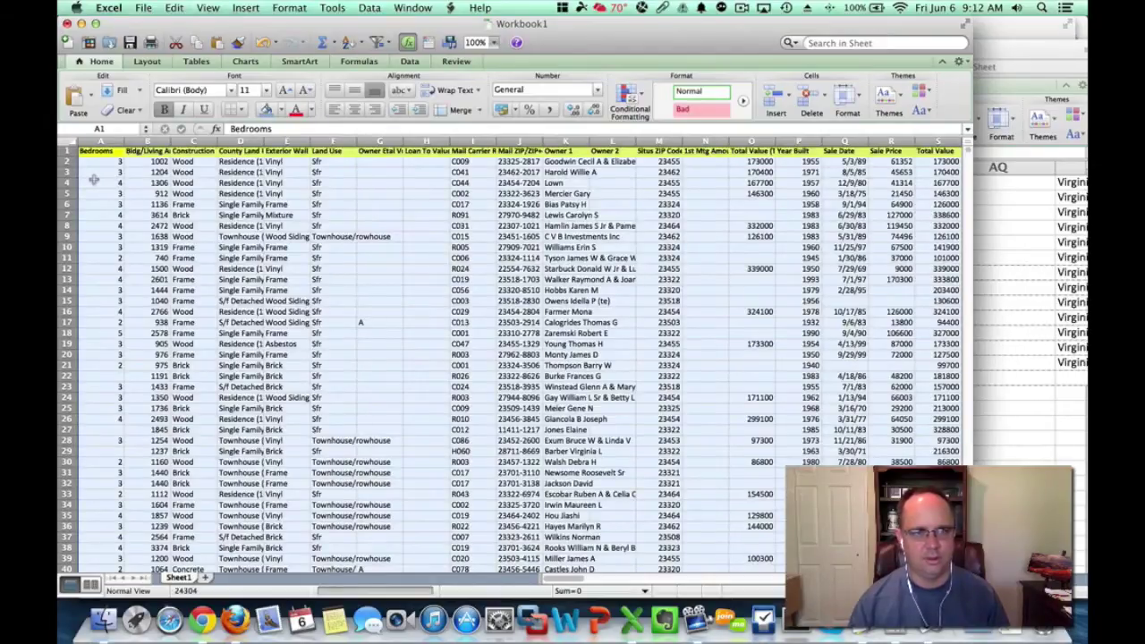
click(94, 175)
Step across row 2 from A2 to inspect the later pasted columns
click(94, 151)
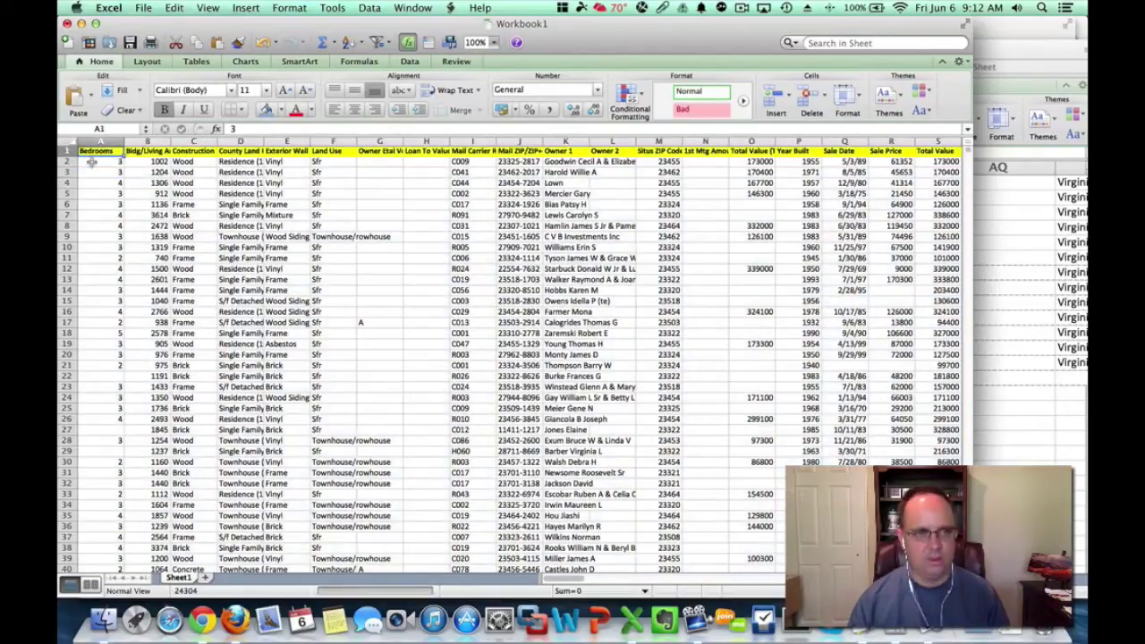
click(101, 162)
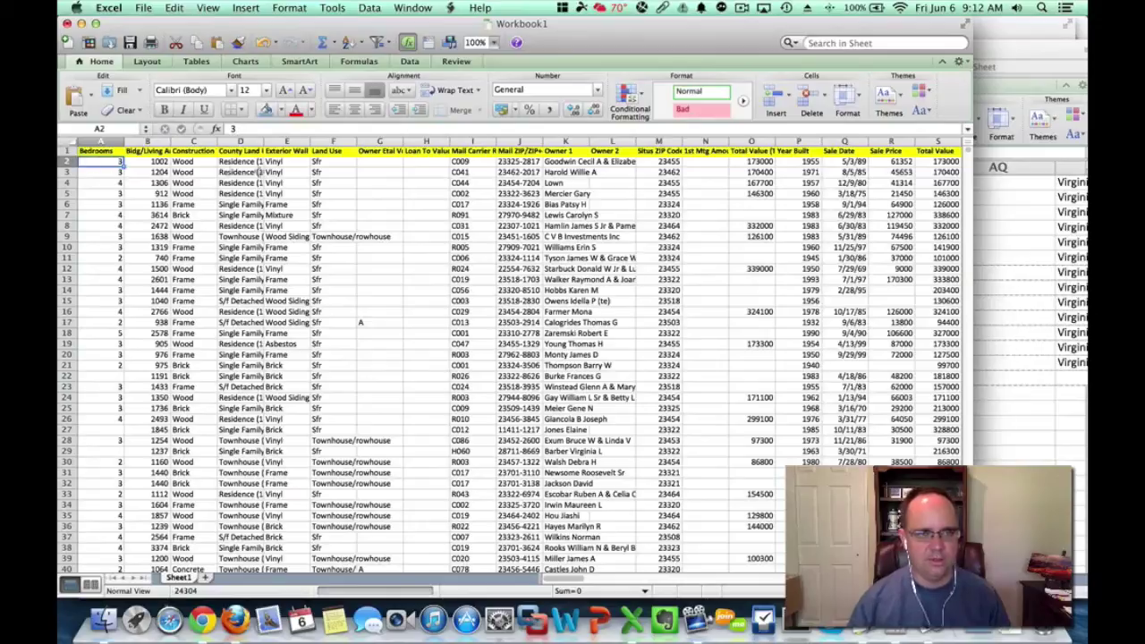
key(Right)
key(Right)
key(Right)
key(Right)
key(Right)
key(Right)
key(Right)
key(Right)
key(Right)
key(Right)
key(Right)
key(Right)
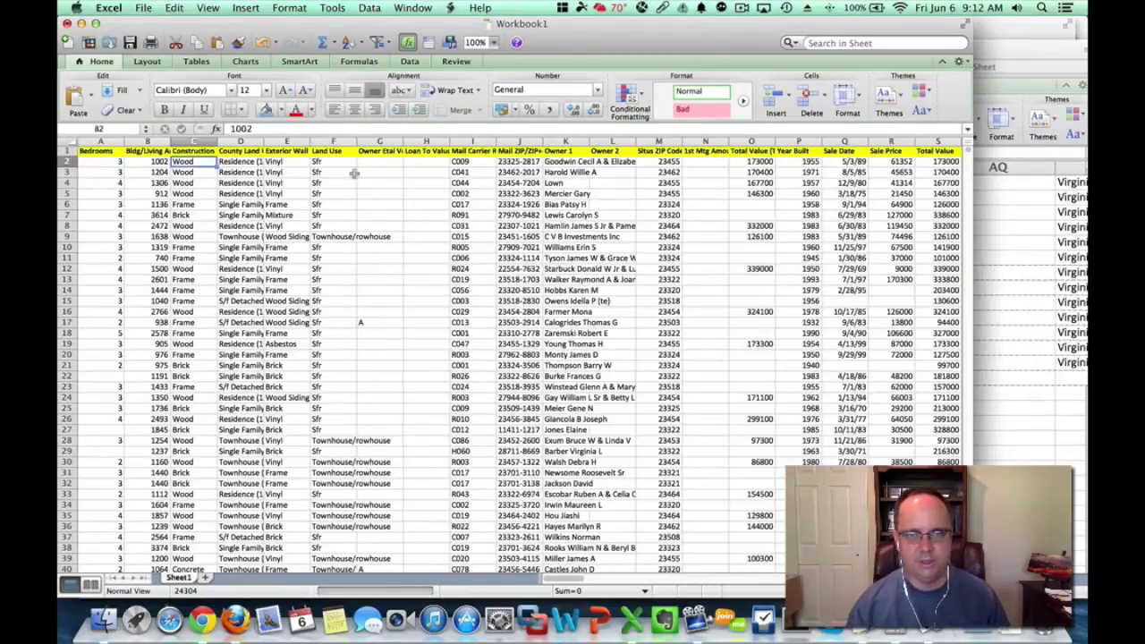
key(Right)
key(Right)
key(Right)
key(Right)
key(Right)
key(Right)
key(Right)
key(Right)
key(Right)
key(Right)
key(Right)
key(Right)
key(Right)
key(Right)
key(Right)
key(Right)
key(Right)
key(Right)
key(Right)
key(Right)
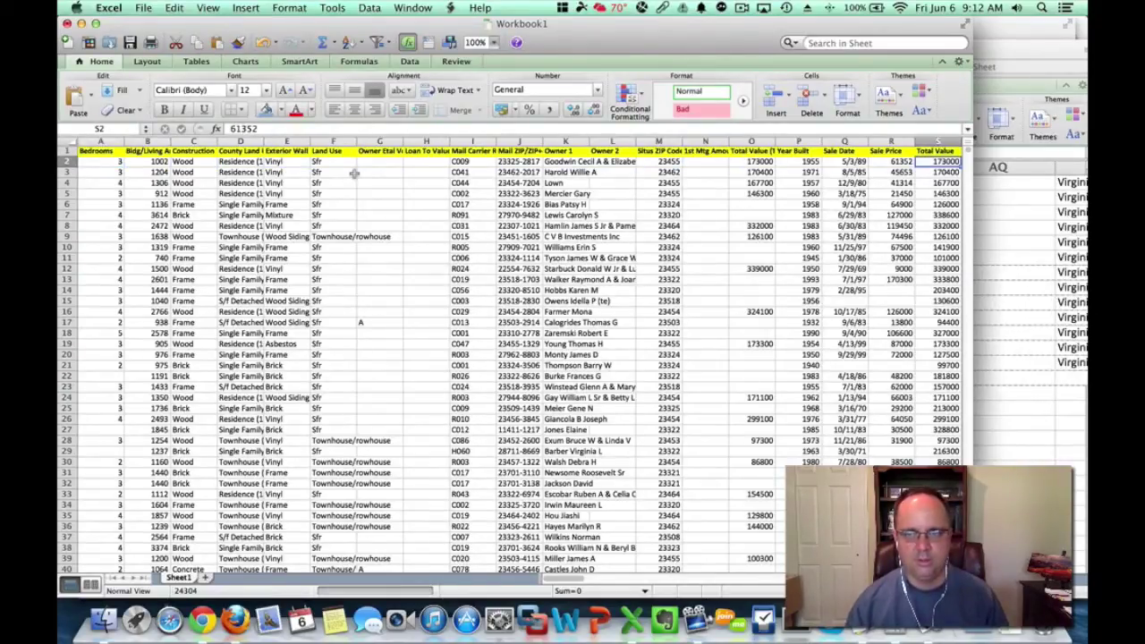
key(Right)
key(Right)
key(Right)
key(Right)
key(Right)
key(Right)
key(Right)
key(Right)
key(Right)
key(Right)
key(Right)
key(Right)
key(Right)
key(Right)
key(Right)
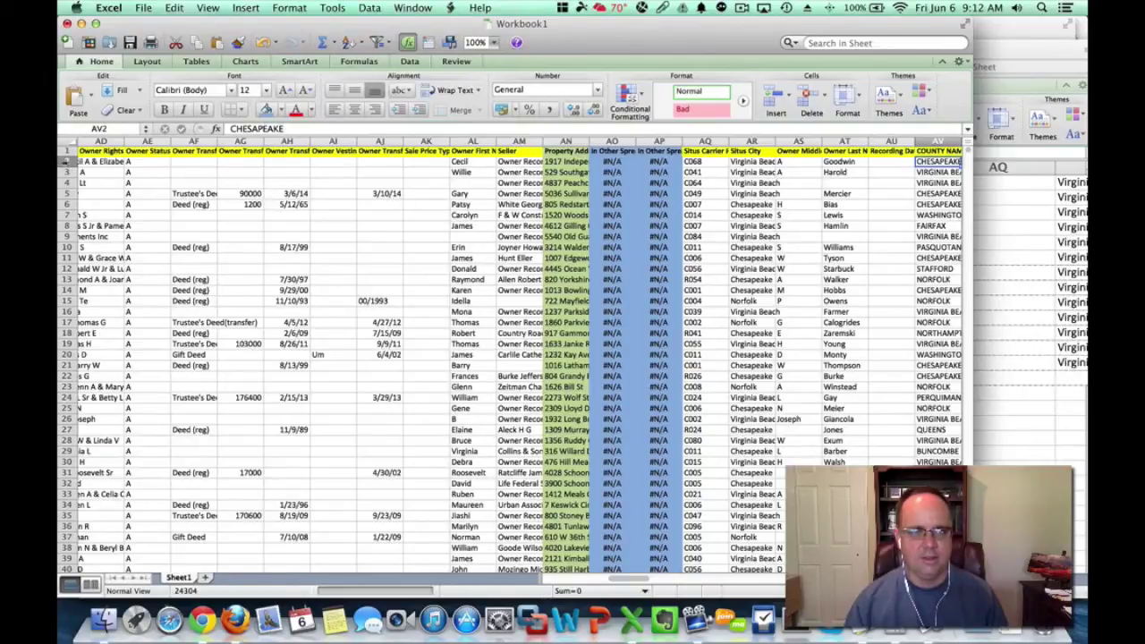
Freeze Workbook1's panes at row 2 to keep the header row fixed
click(66, 162)
click(420, 7)
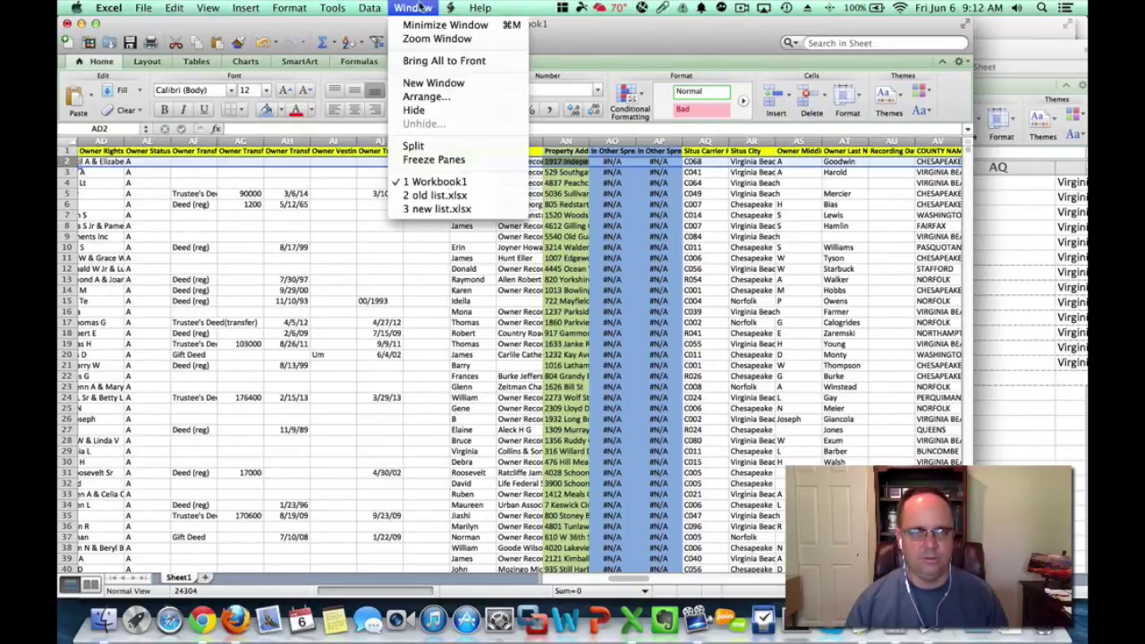
click(453, 162)
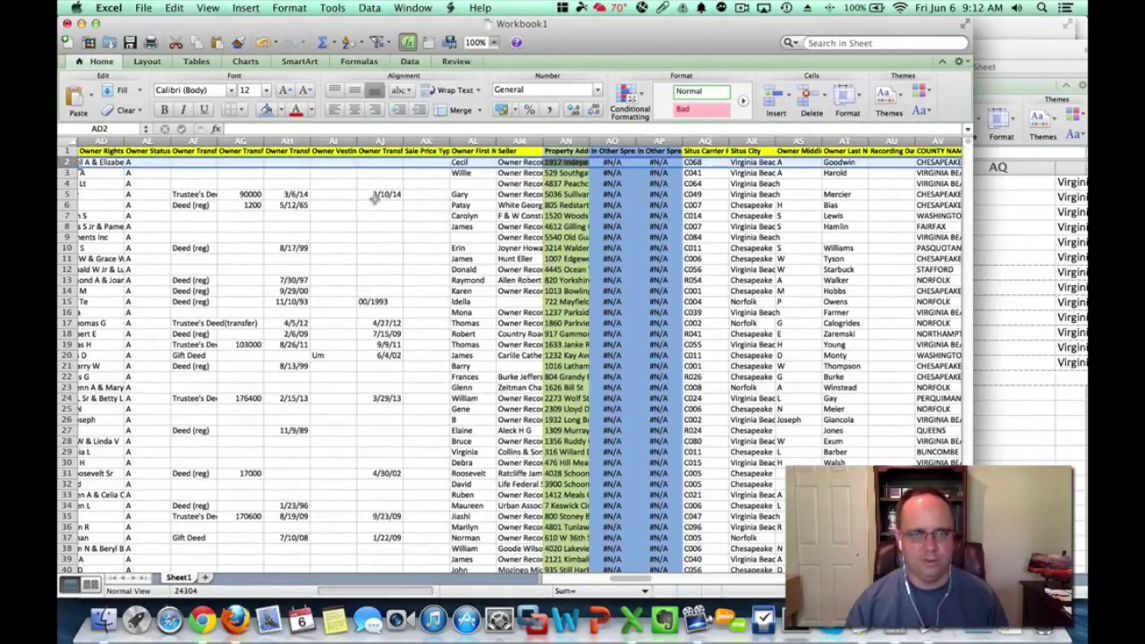
Confirm the pasted data ends at row 6518 and select that row
scroll(372, 199, down, 10)
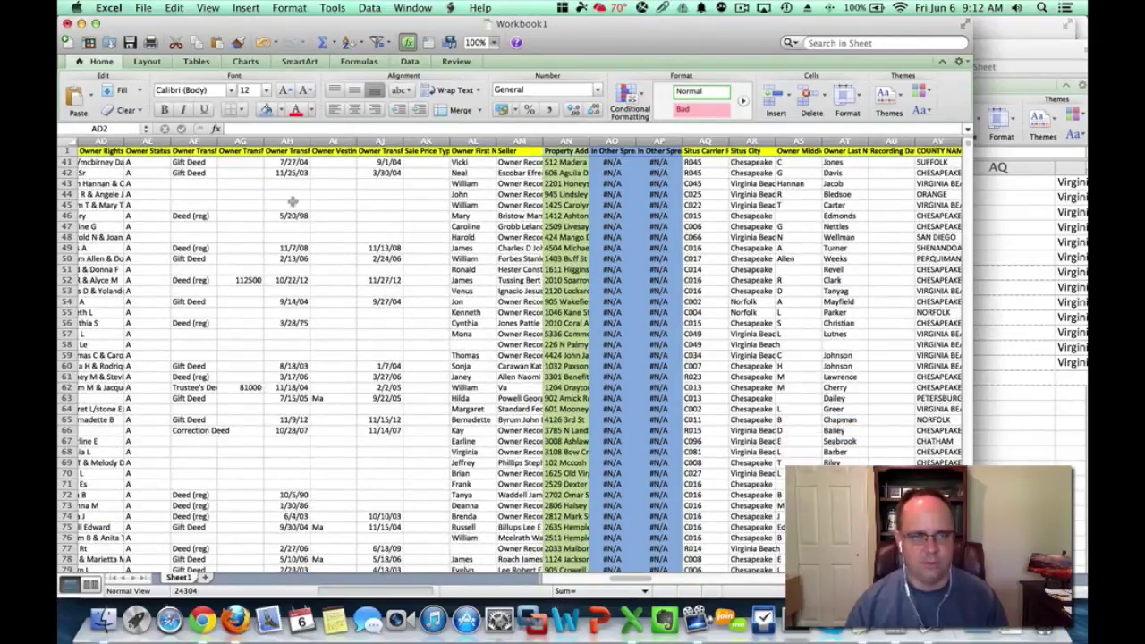
scroll(292, 202, up, 13)
key(Left)
key(Up)
key(Down)
key(Down)
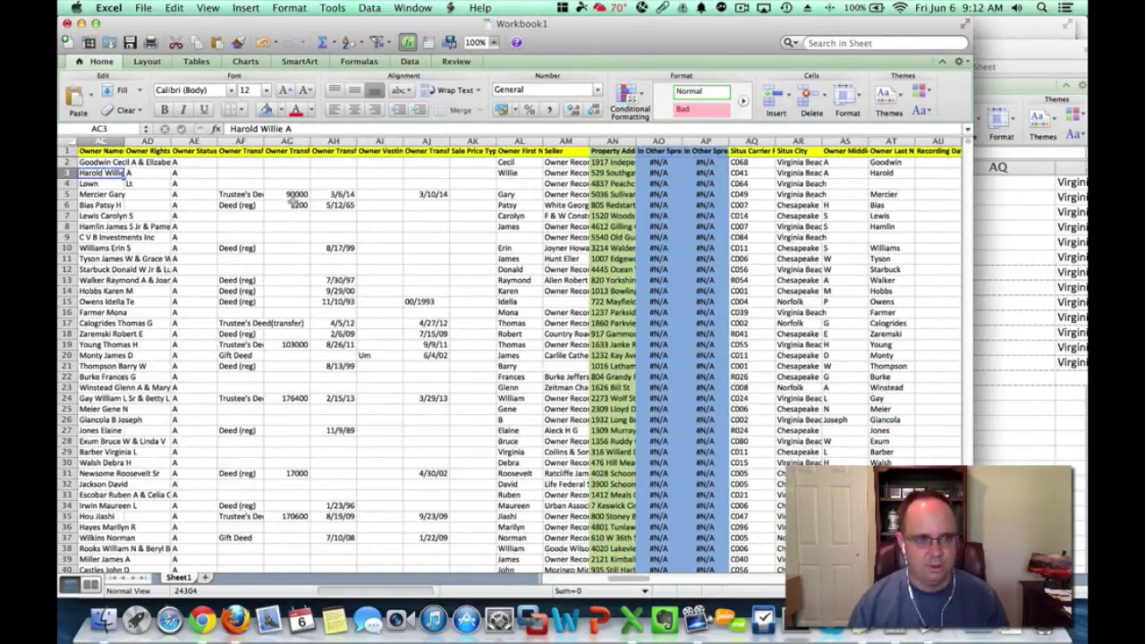
key(Page_Down)
key(Page_Down)
key(Page_Down)
key(Page_Down)
key(Page_Down)
key(Page_Down)
key(Page_Down)
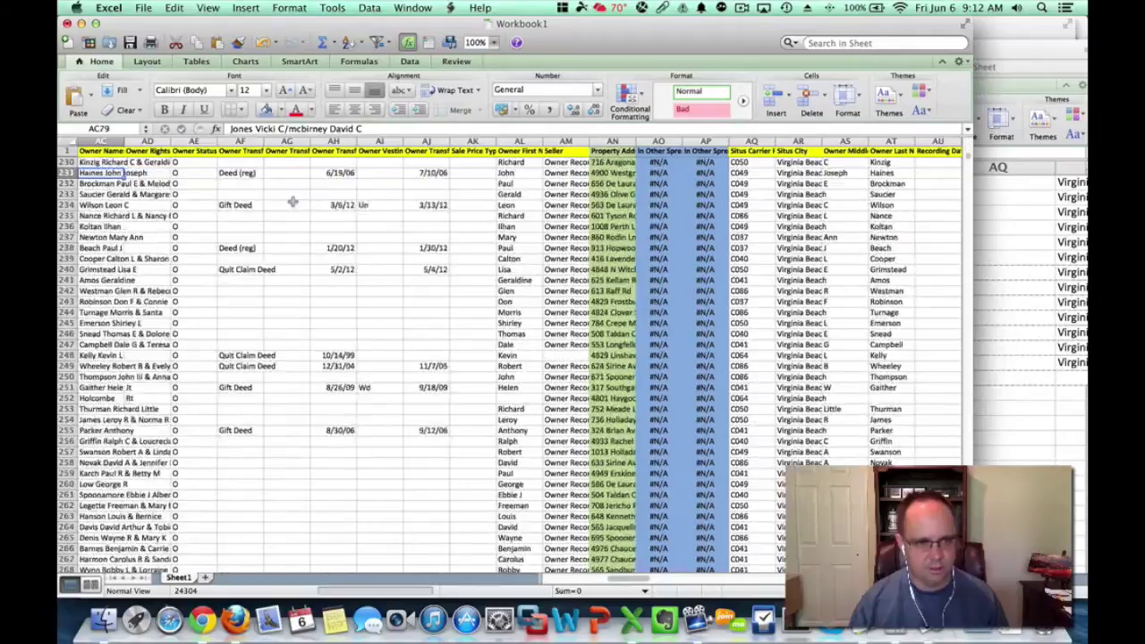
key(Right)
key(Right)
key(Right)
key(Right)
key(Right)
key(Right)
key(Right)
key(Right)
key(Right)
key(Right)
key(Right)
key(Right)
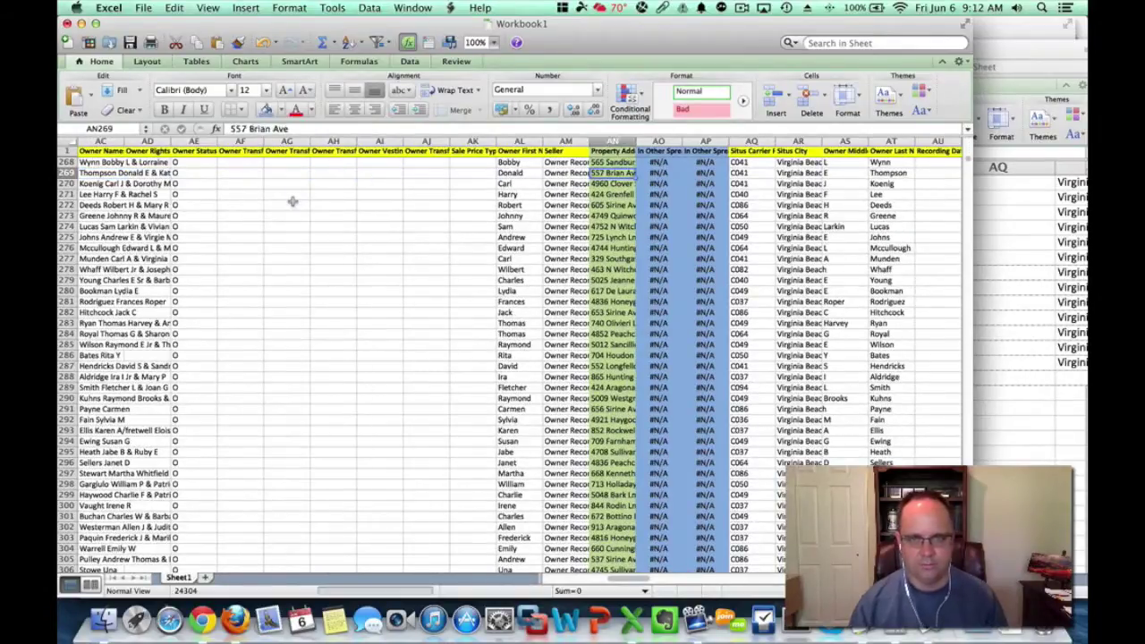
key(ctrl+Down)
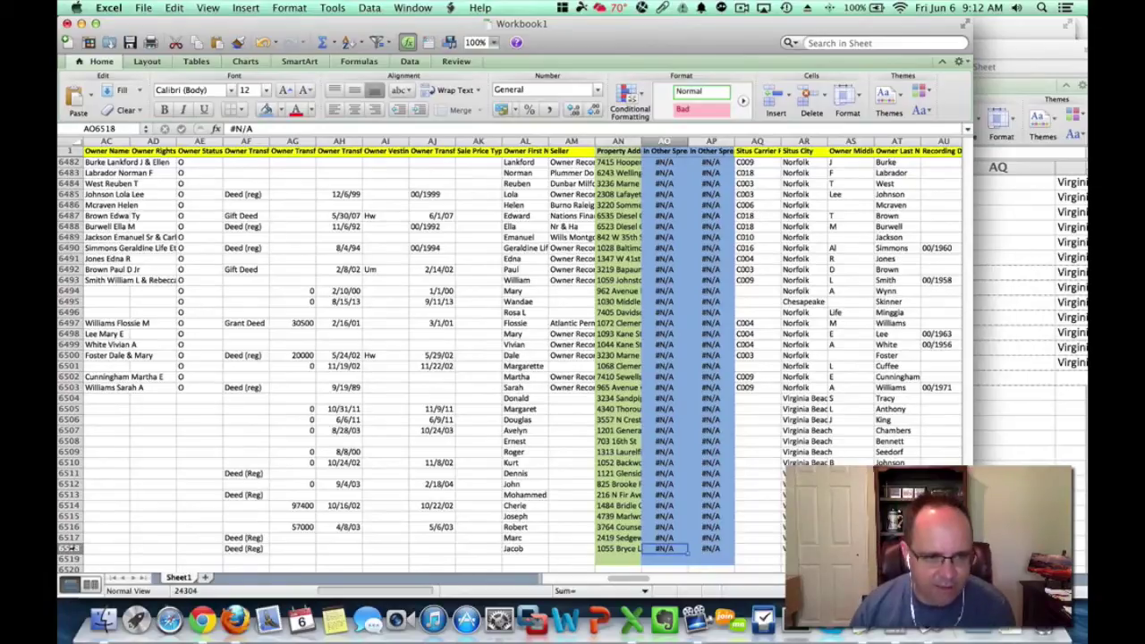
click(72, 549)
Zoom the sheet to 150%, scan row 6518's later columns, and switch to old list.xlsx
click(502, 42)
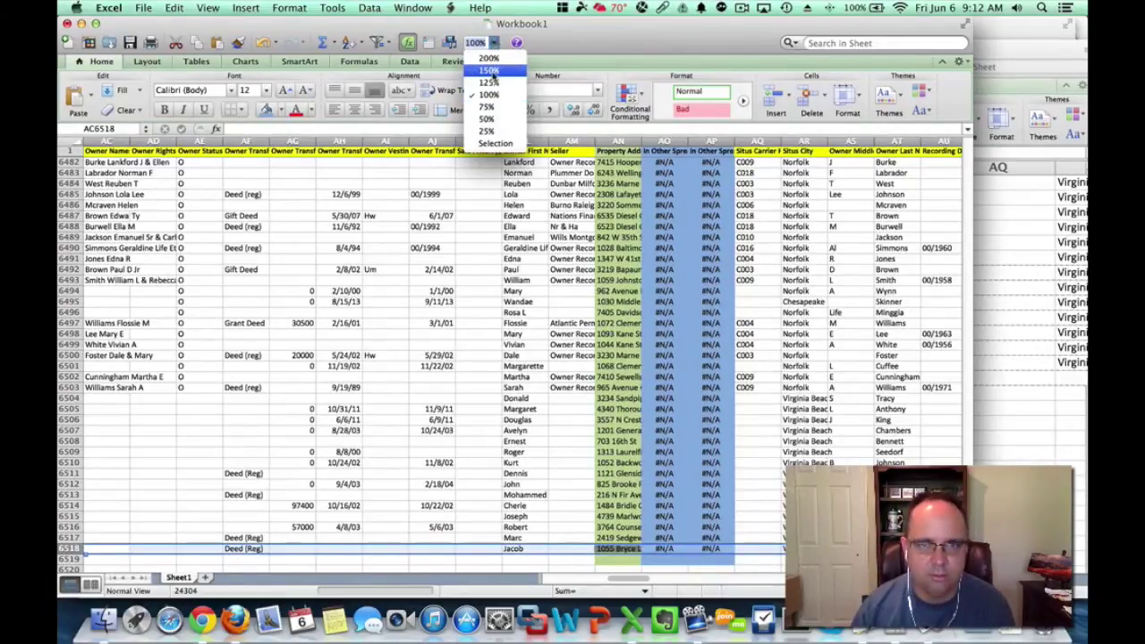
click(487, 79)
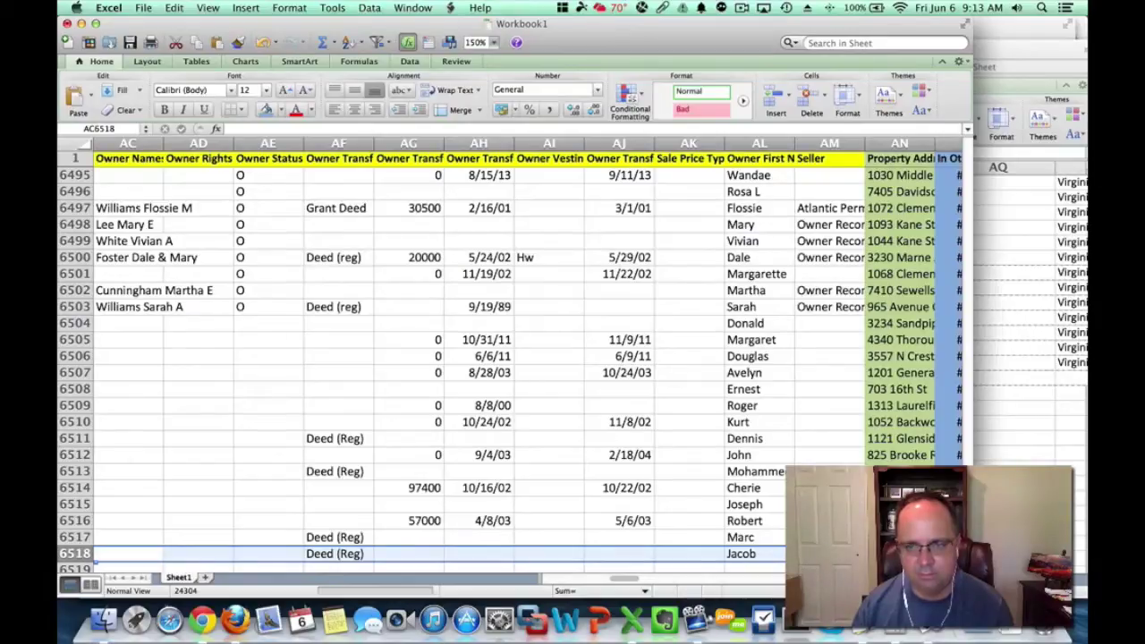
key(Right)
key(Right)
key(Right)
key(Right)
key(Right)
key(Right)
key(Right)
key(Right)
key(Right)
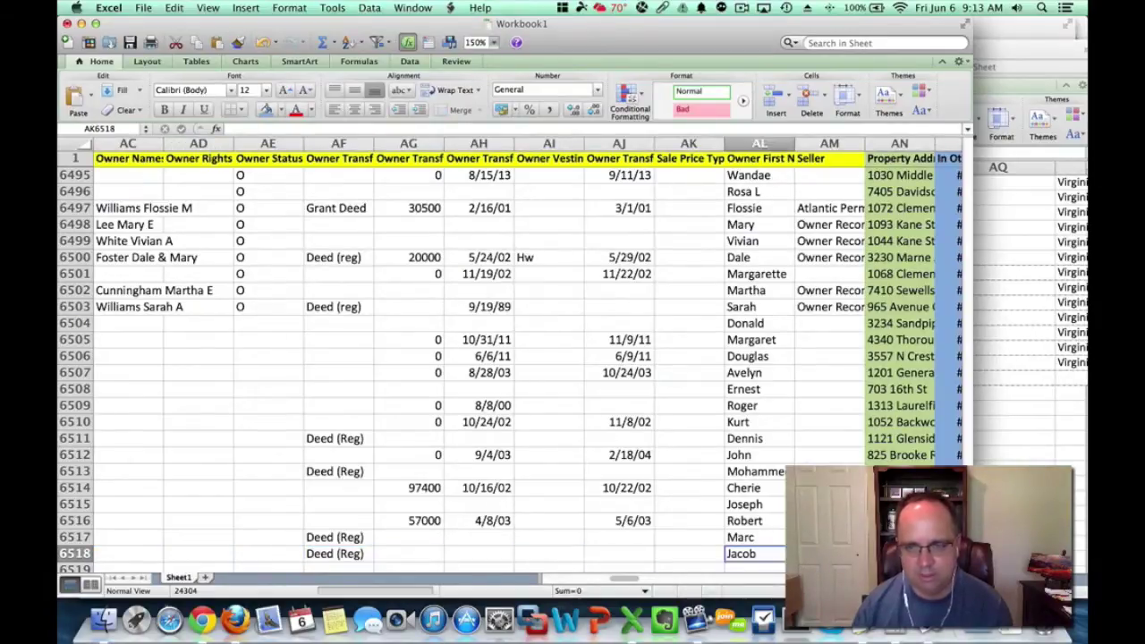
key(Right)
key(Right)
key(Right)
key(Right)
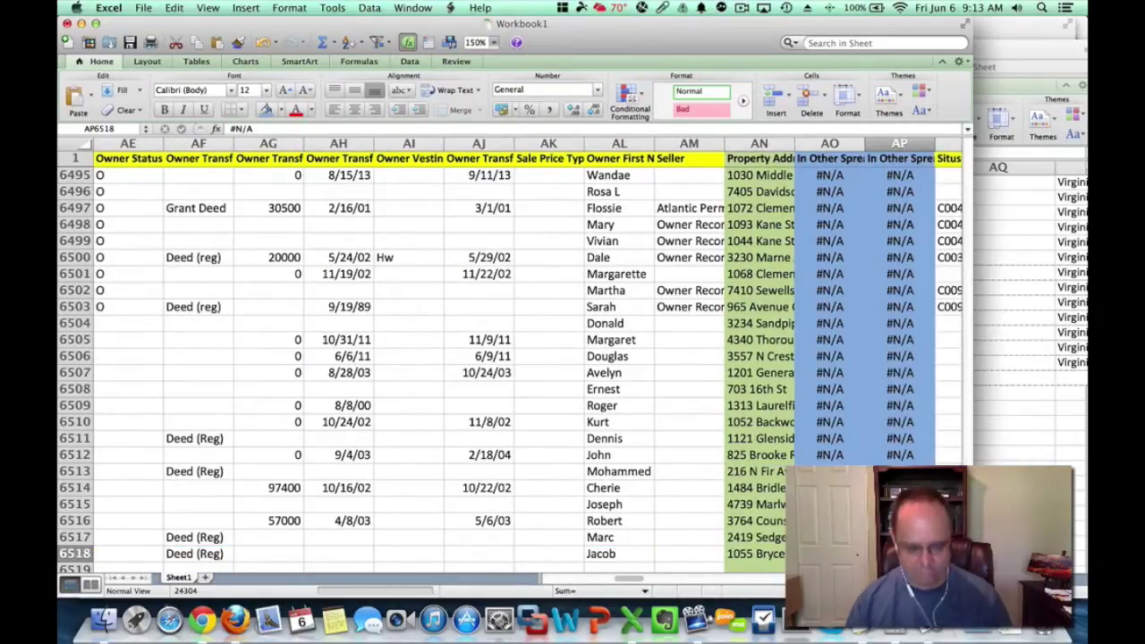
key(super+grave)
key(super+grave)
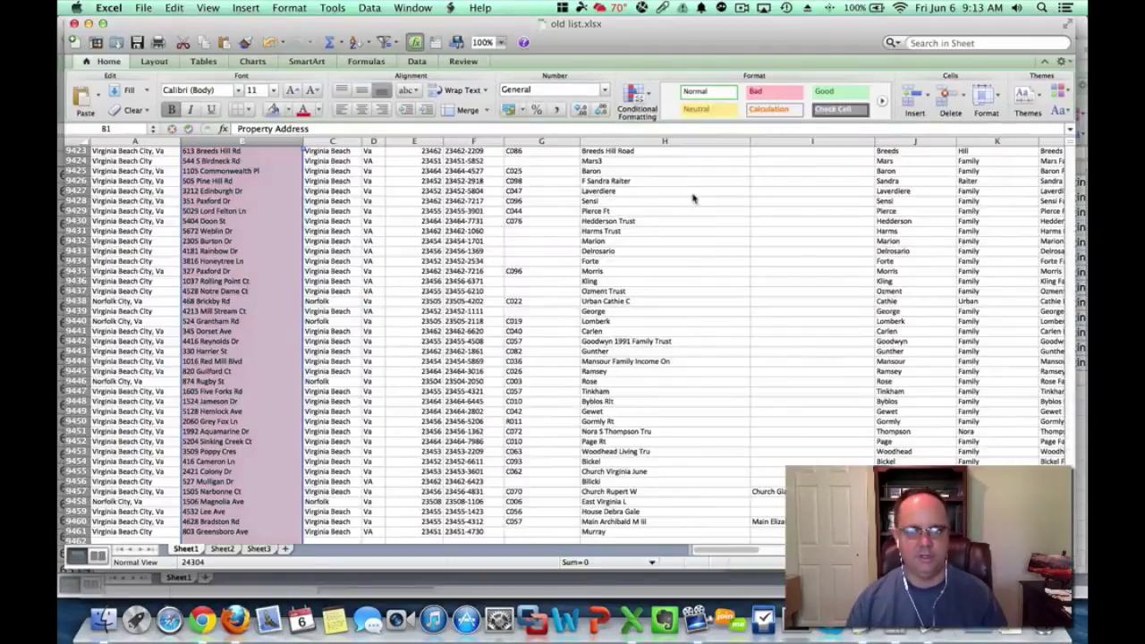
Bring old list.xlsx forward, browse its column B addresses, then return to new list.xlsx
click(413, 7)
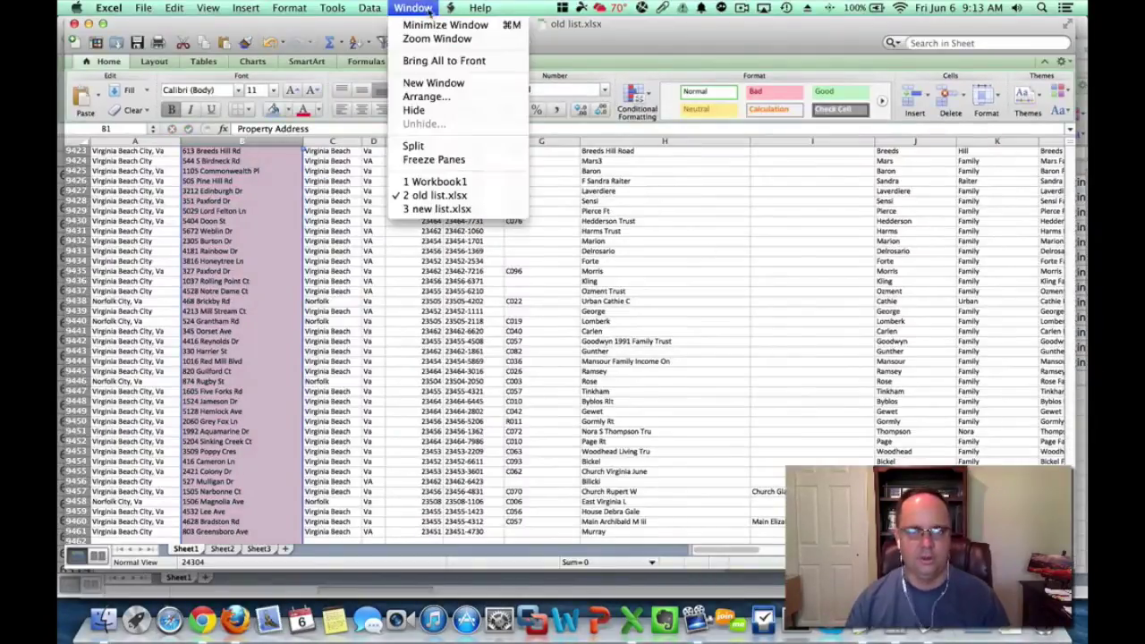
click(481, 195)
click(217, 211)
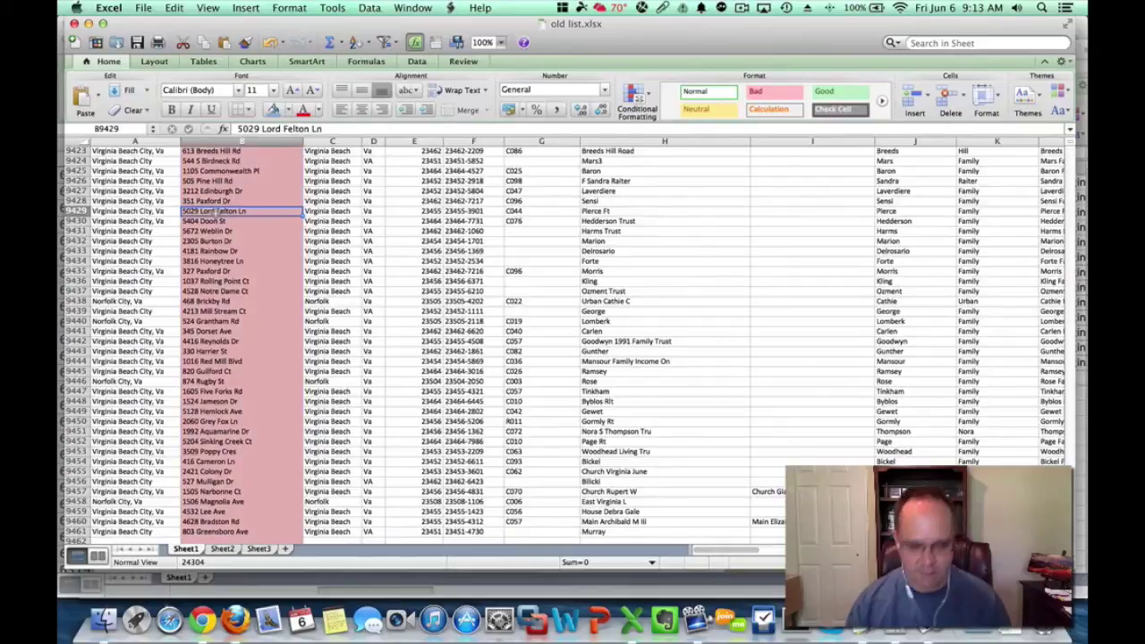
key(super+Up)
key(super+Up)
key(super+Up)
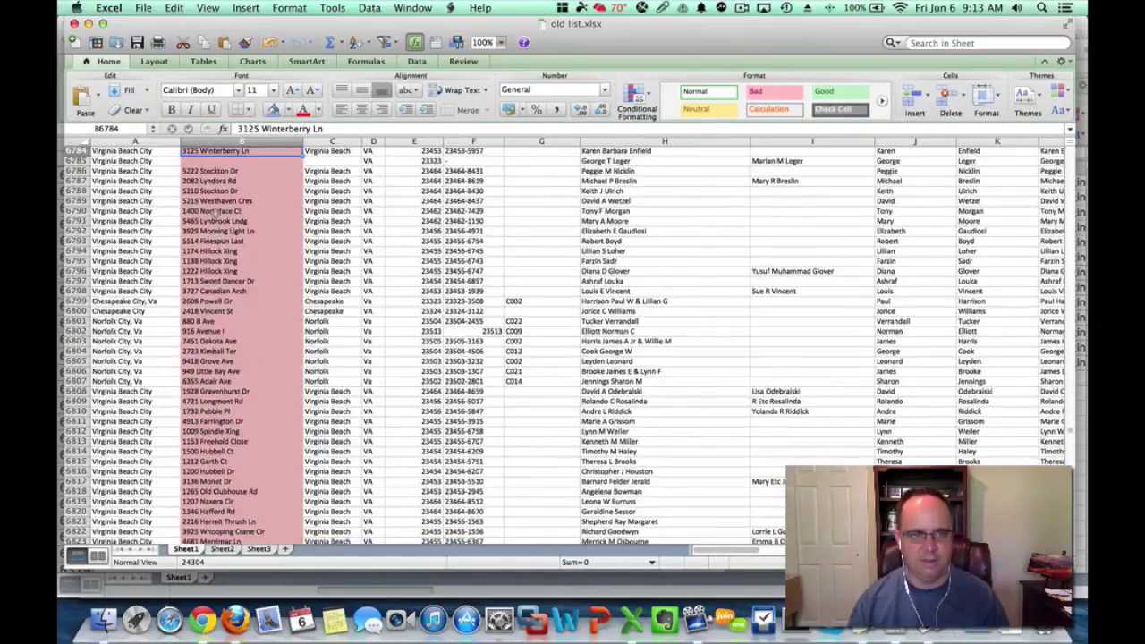
key(Down)
key(Down)
key(Down)
key(Down)
key(Down)
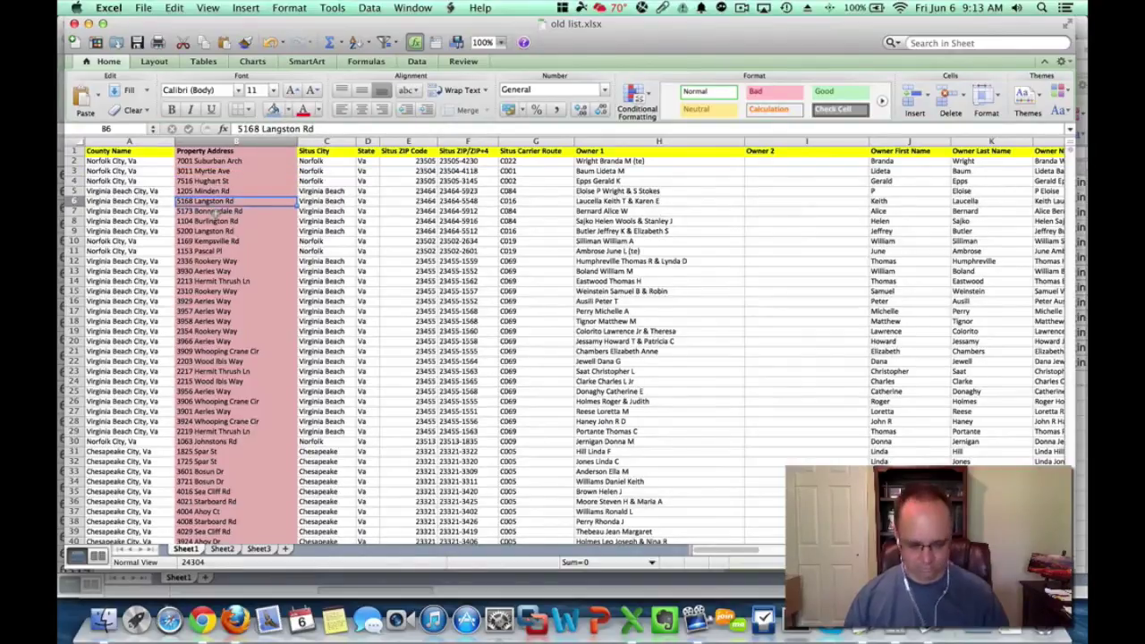
key(super+grave)
key(super+grave)
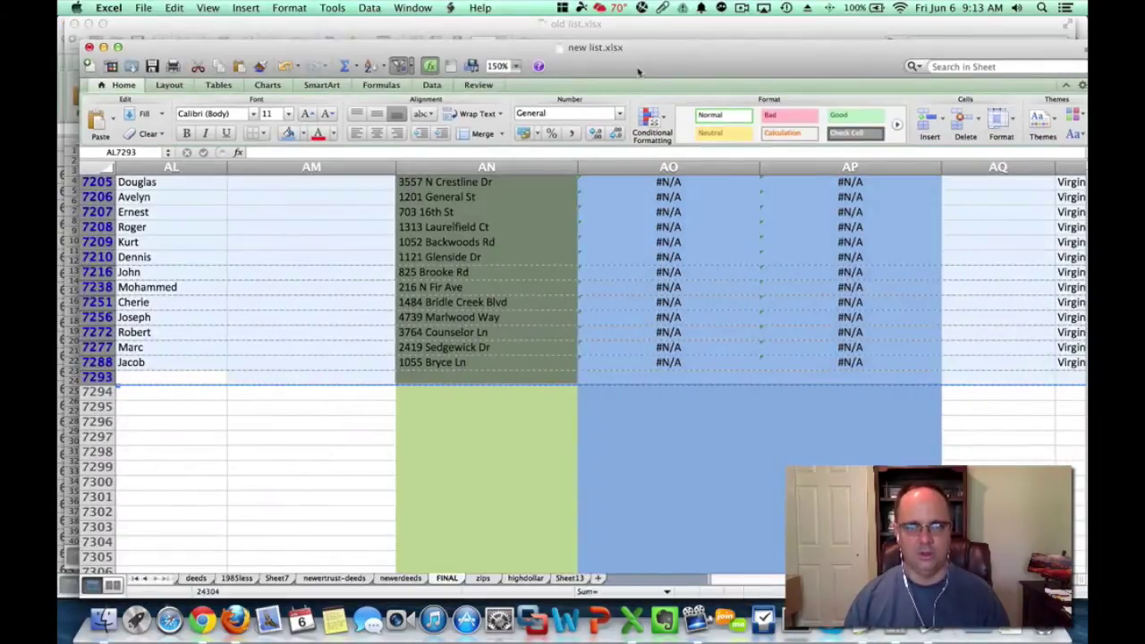
Check new list's AP filter keeps only #N/A, then bring Workbook1 to the front
click(503, 272)
scroll(503, 277, up, 5)
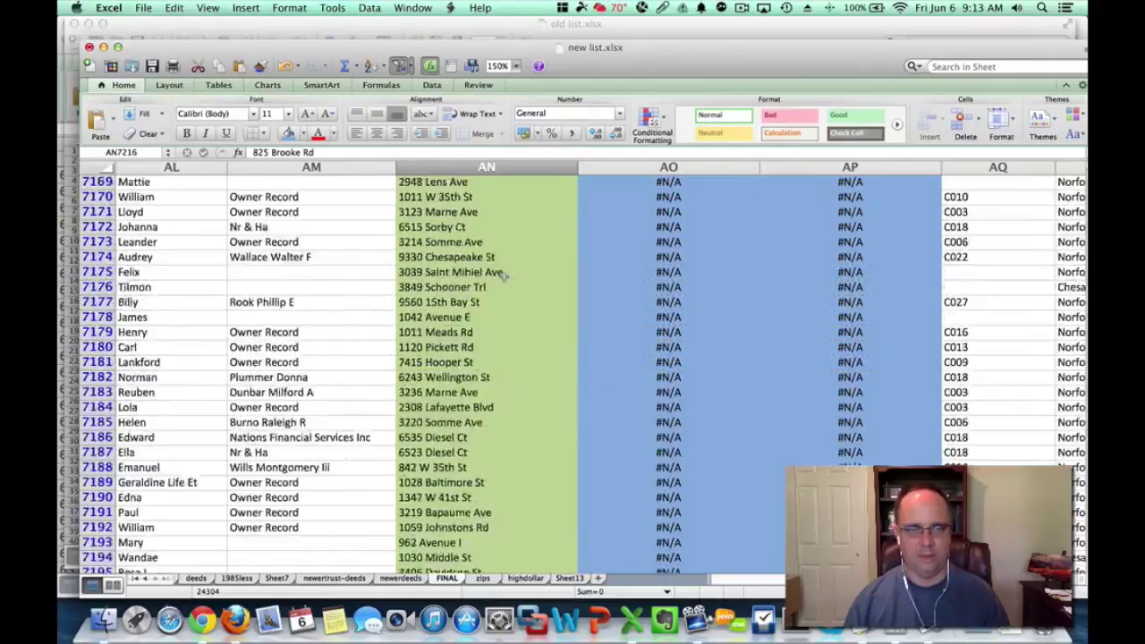
scroll(504, 277, up, 20)
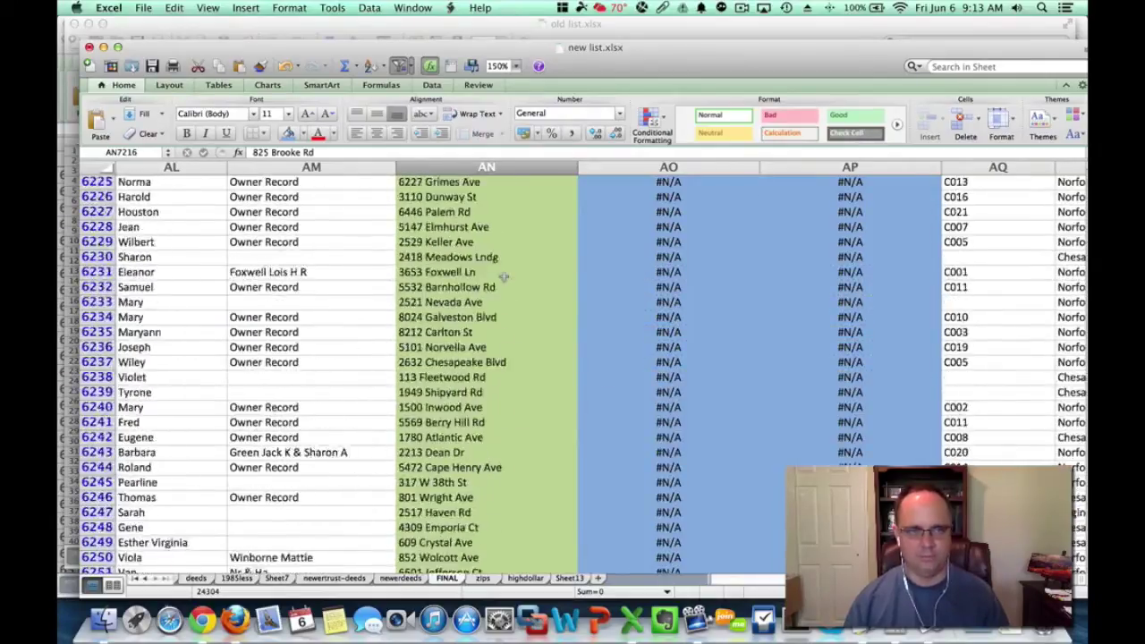
scroll(504, 278, up, 20)
key(Up)
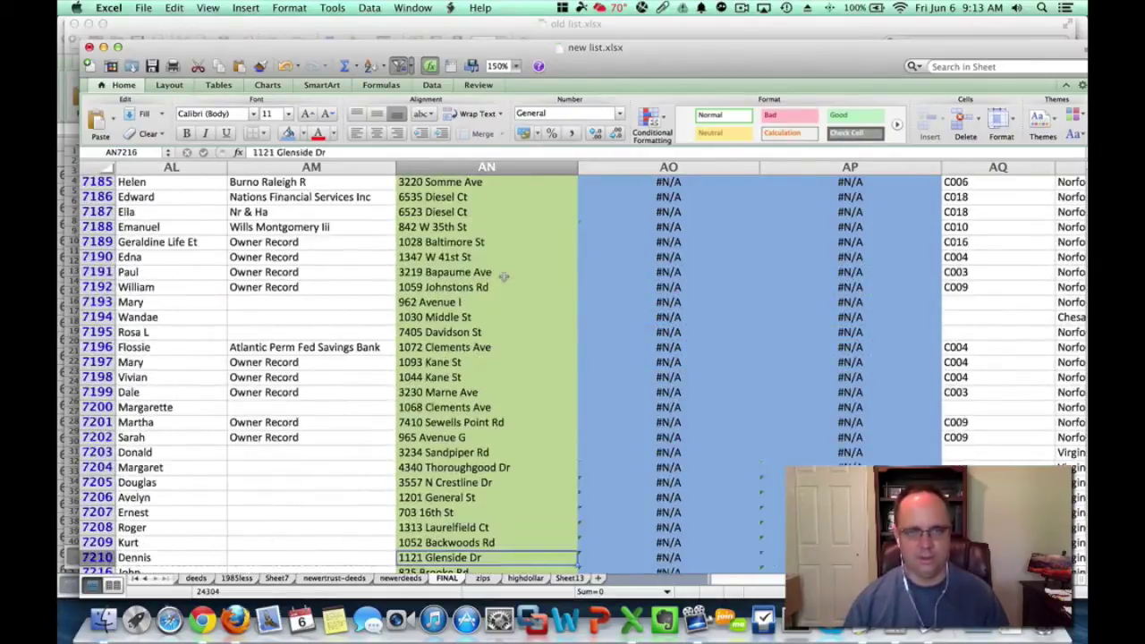
click(504, 272)
key(super+Up)
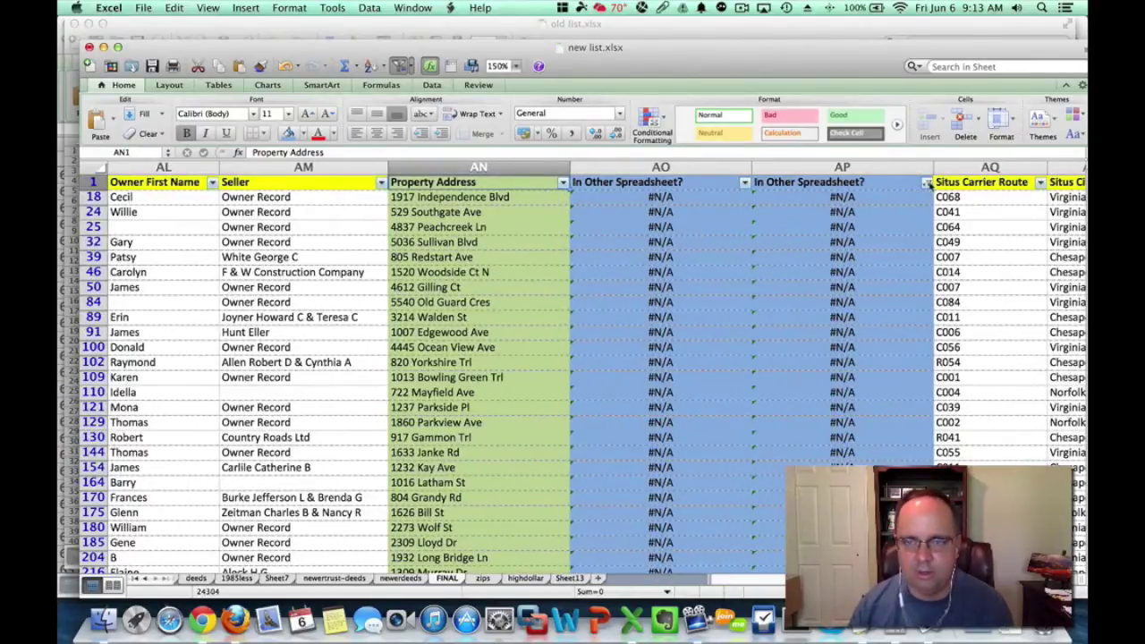
click(927, 183)
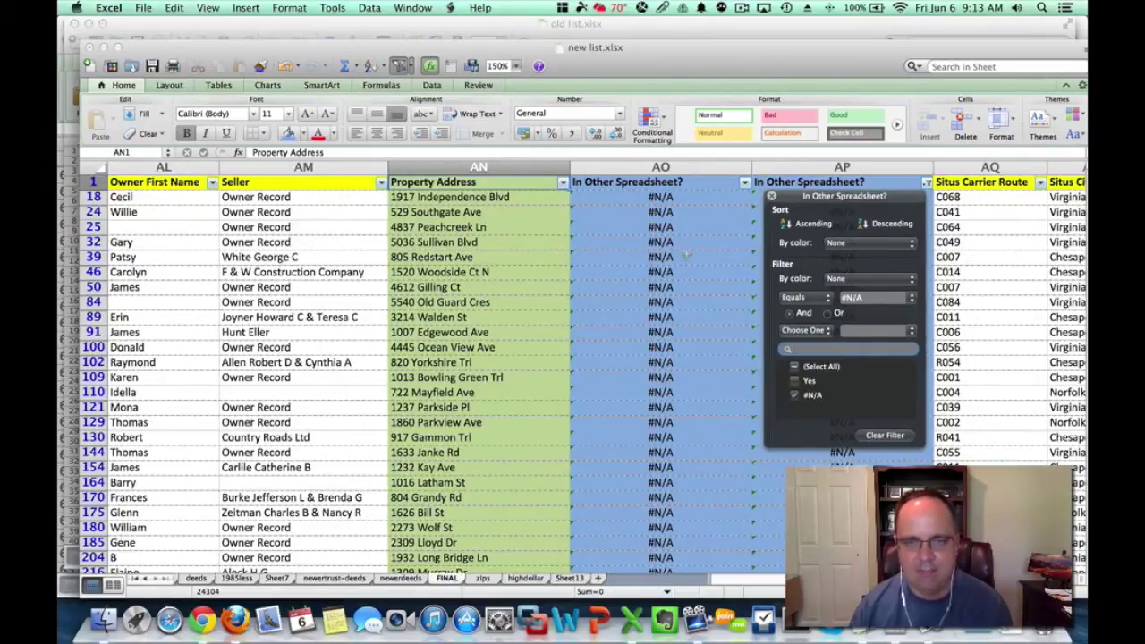
click(426, 11)
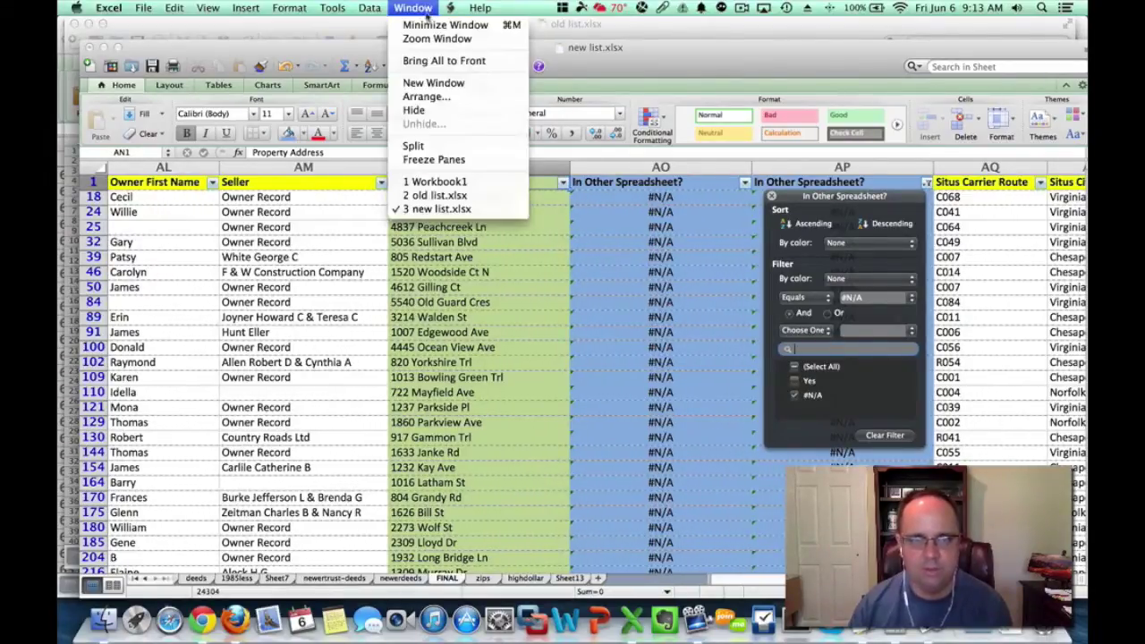
click(435, 182)
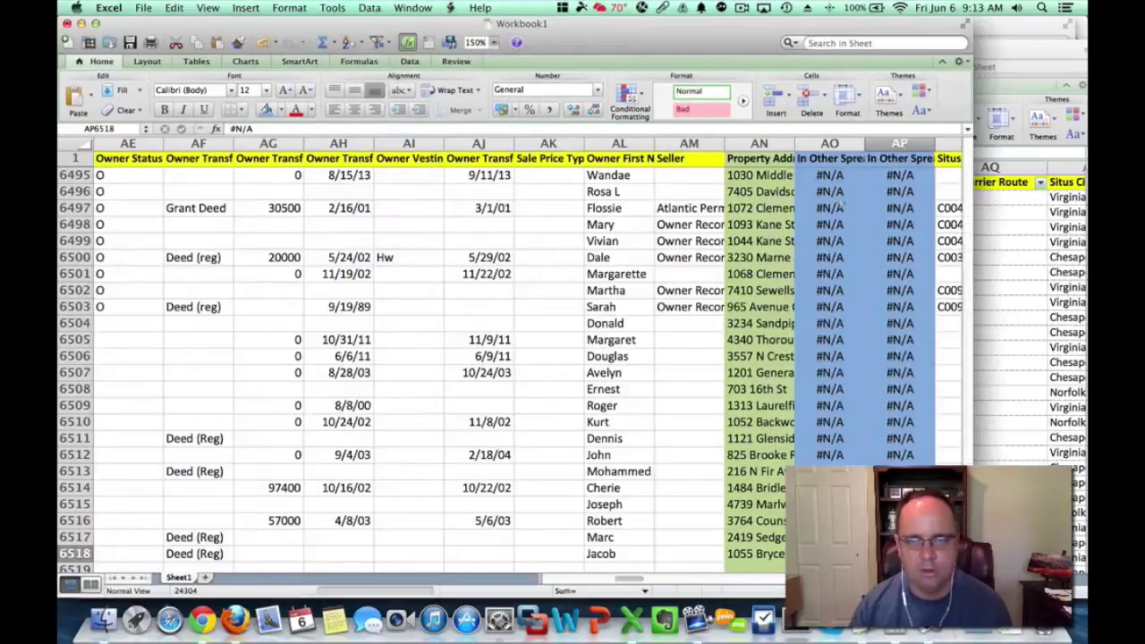
Widen Workbook1's Property Address column AN to show full addresses, then switch to new list.xlsx
click(750, 176)
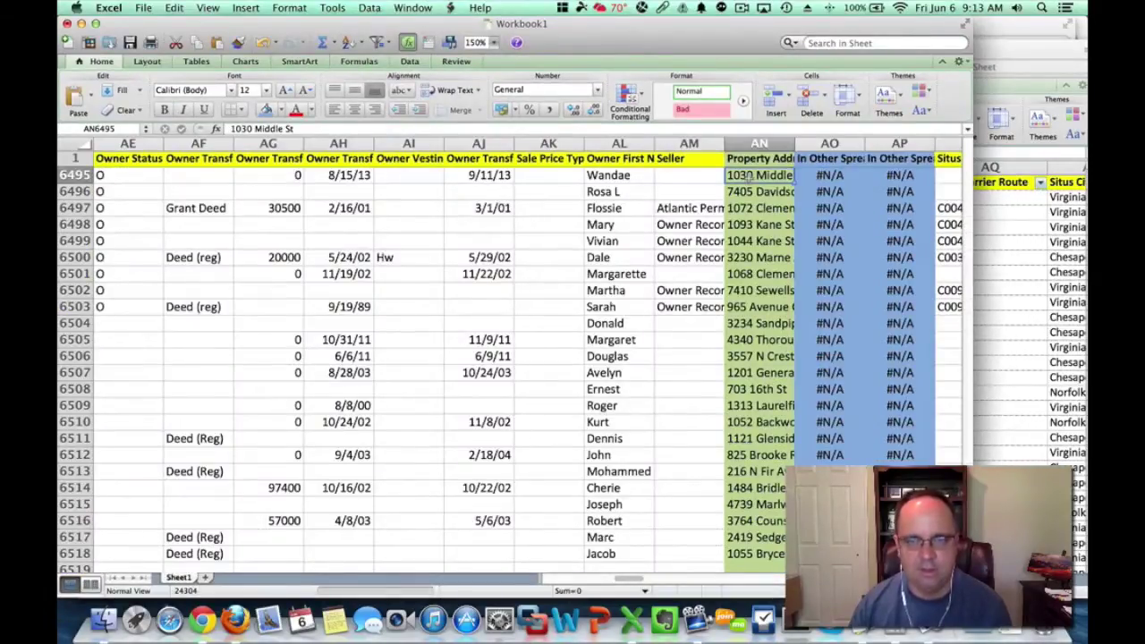
drag(795, 144, 880, 143)
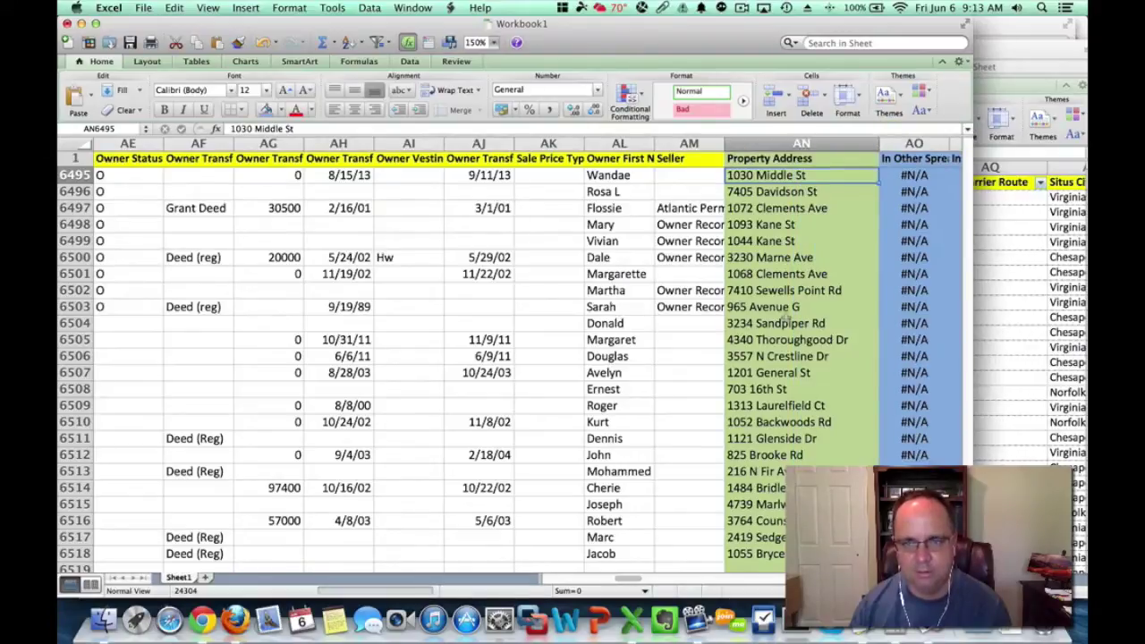
key(super+grave)
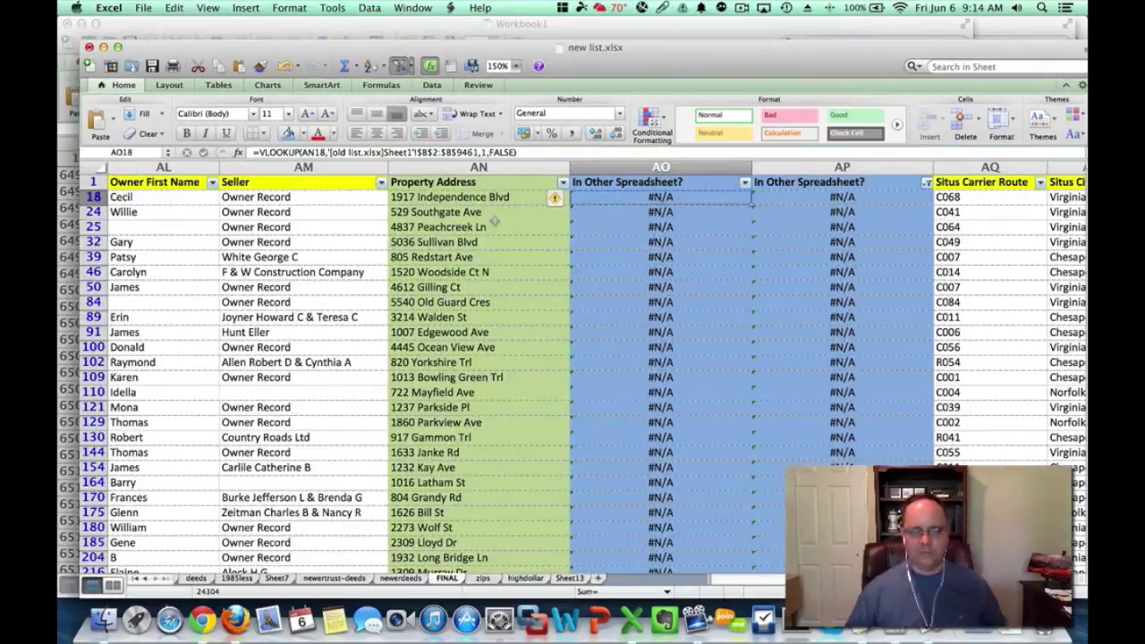